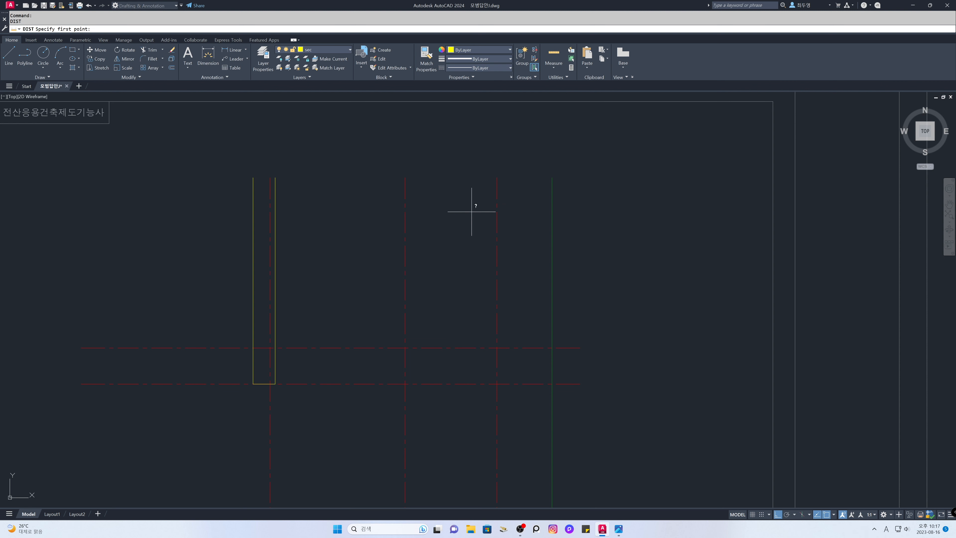
Step: Measure the yellow wall's thickness and the distance from its red centreline to each wall face
click(253, 177)
click(275, 177)
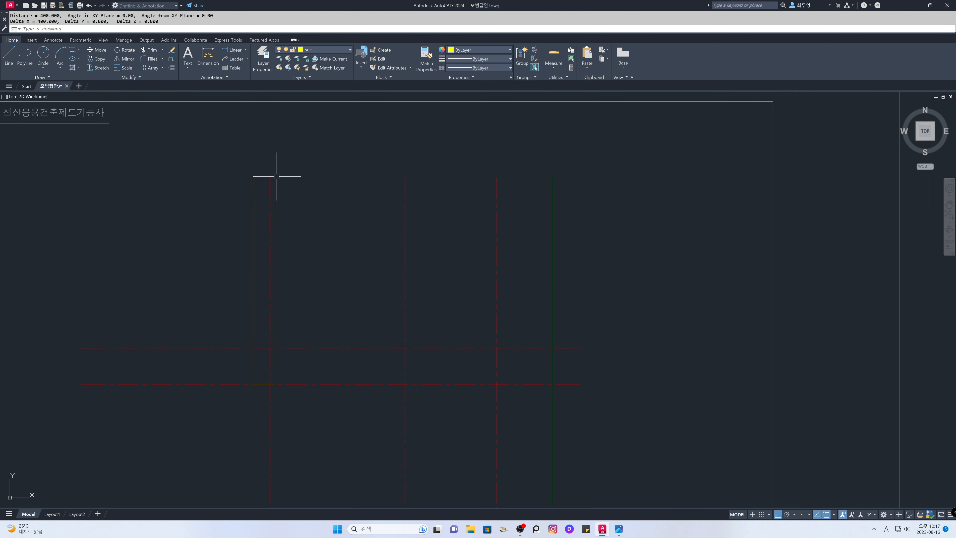
key(Return)
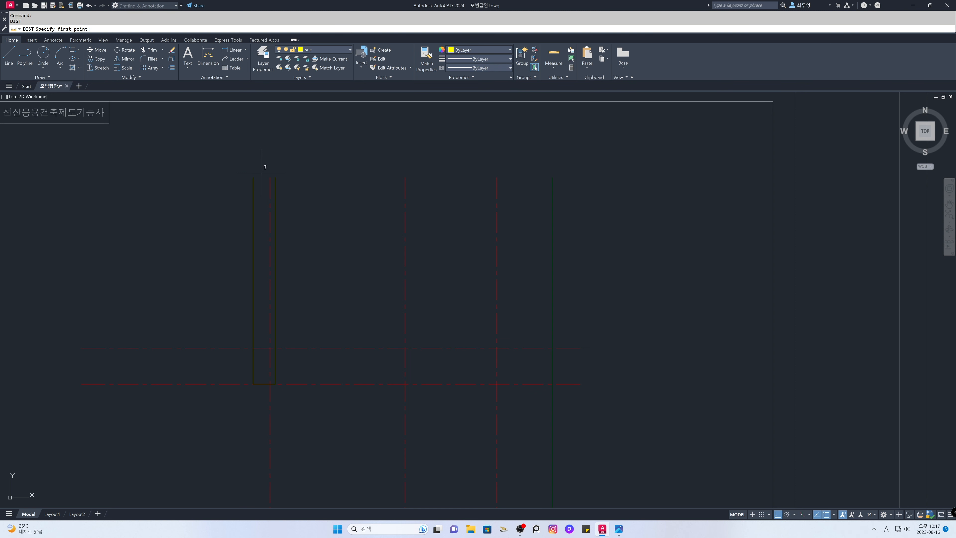
click(252, 177)
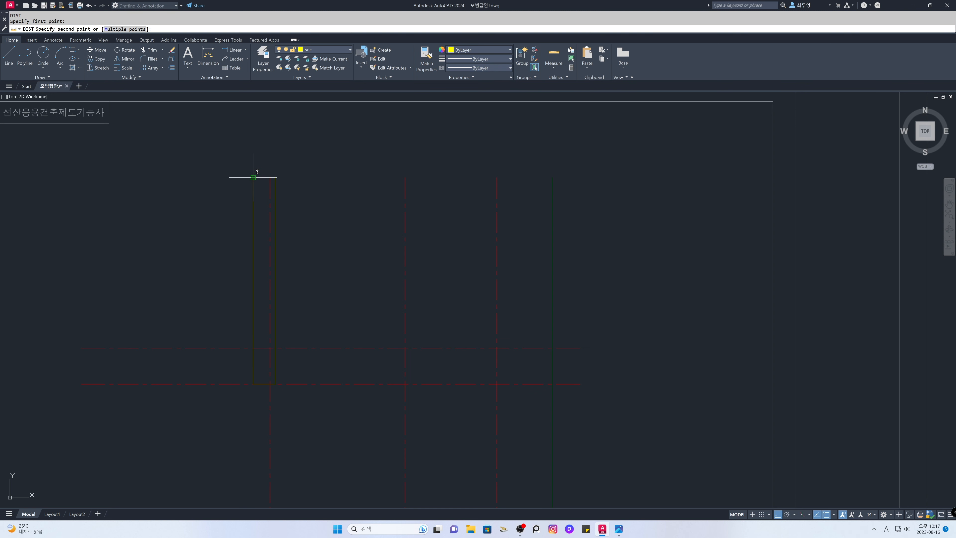
click(270, 178)
key(Return)
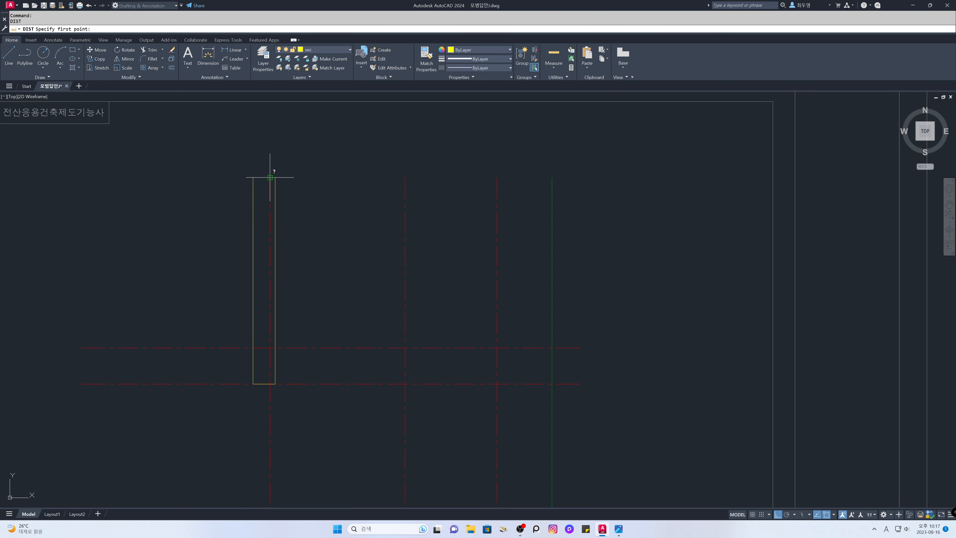
click(270, 177)
click(275, 177)
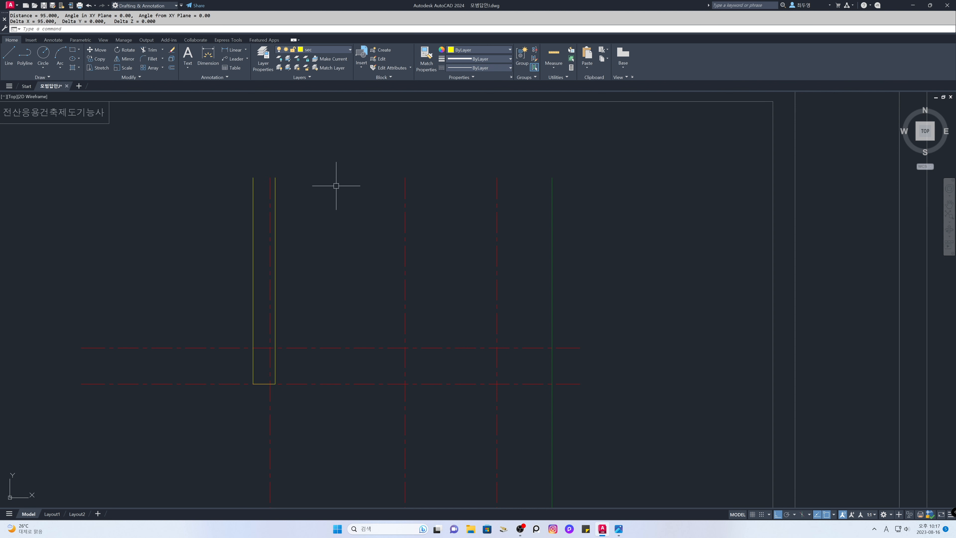
Step: Measure the vertical distance between the two horizontal red centrelines at their left ends
key(Return)
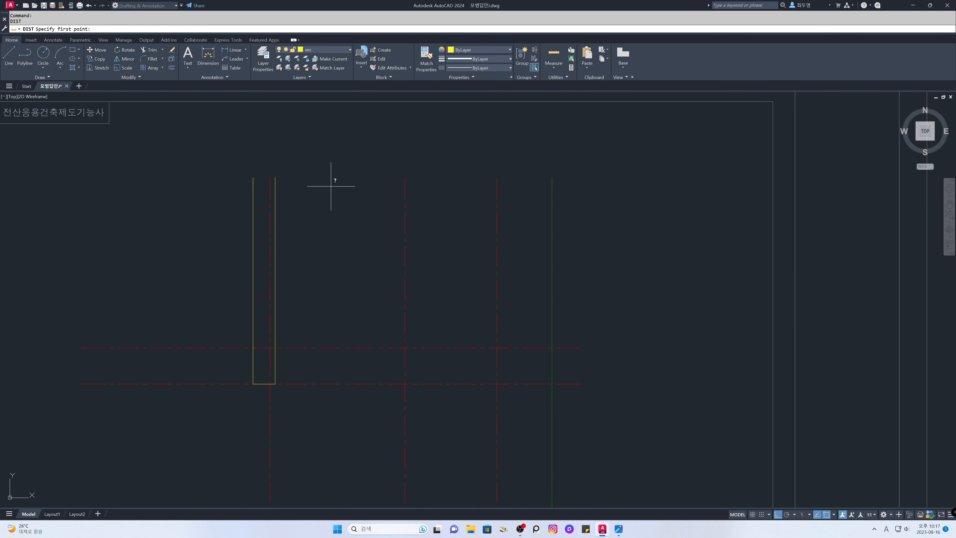
click(84, 347)
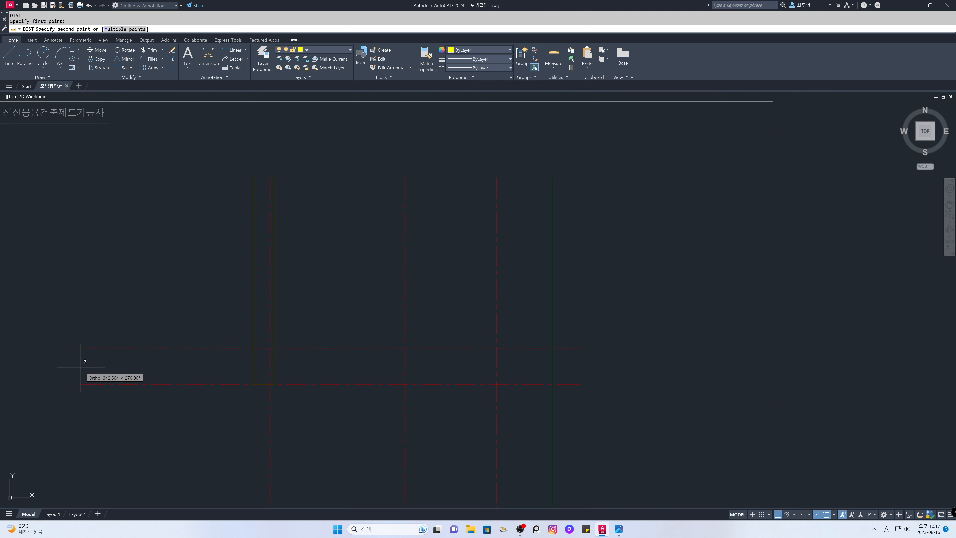
click(81, 384)
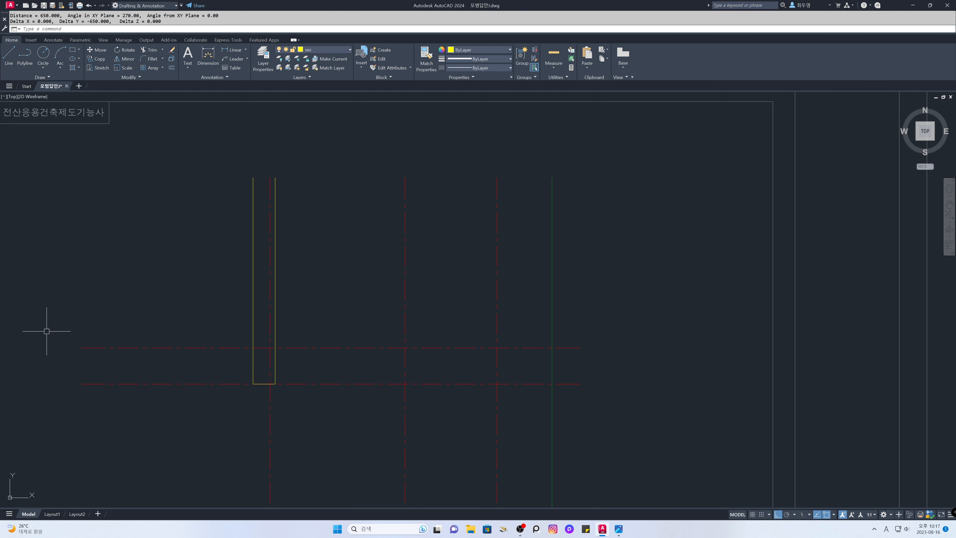
Step: Offset the rightmost vertical red centreline 5700 to the right
text(o)
key(Return)
text(5)
key(Return)
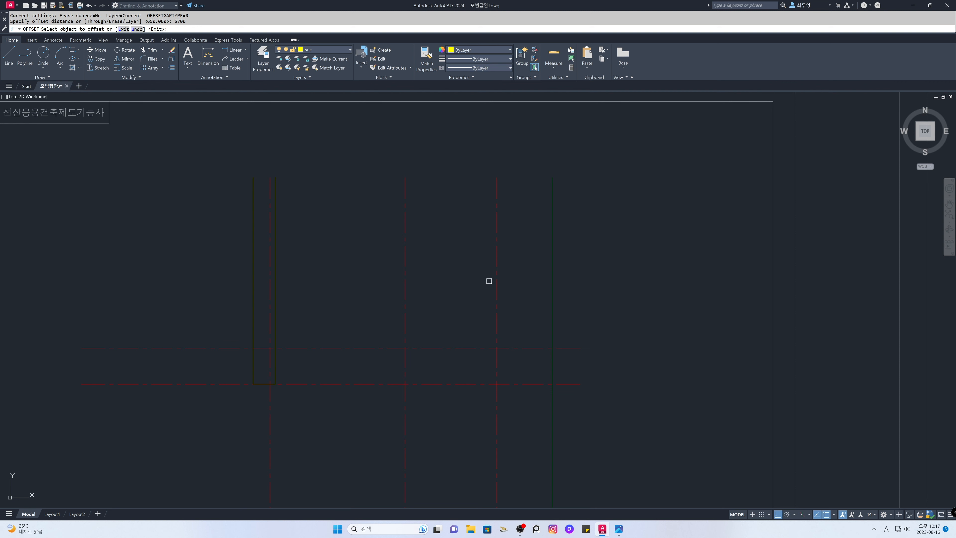
click(496, 280)
click(637, 300)
key(Return)
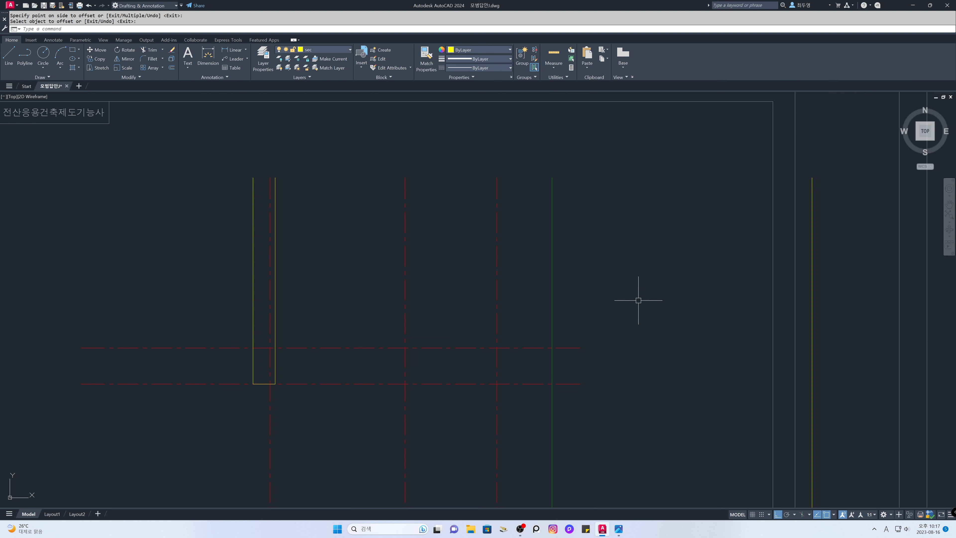
Step: Draw a horizontal line from the upper horizontal centreline's right end to just beyond the vertical line offset at 5700
text(l)
key(Return)
click(579, 347)
click(858, 352)
key(Return)
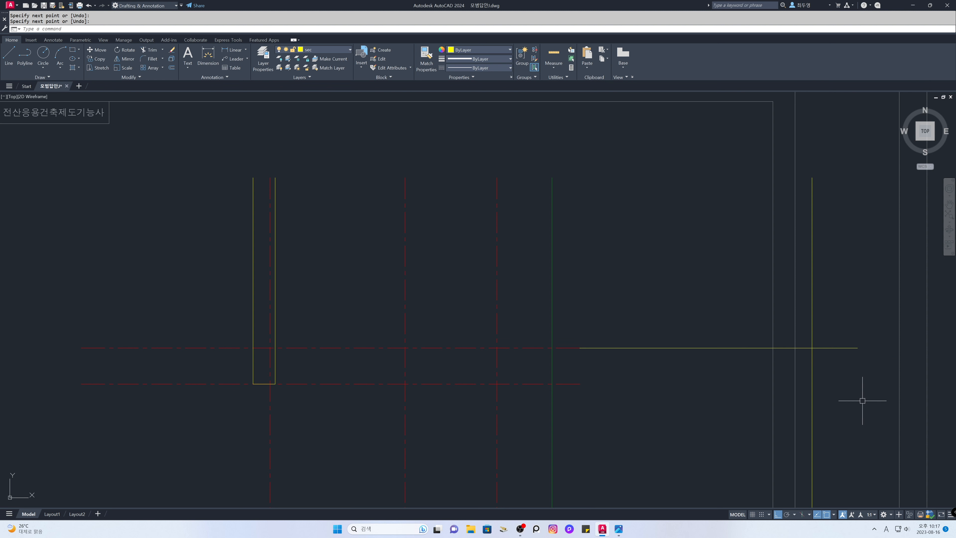
Step: Draw a rectangle 1000 long and 400 wide in the empty area above the new horizontal line
text(rec)
key(Return)
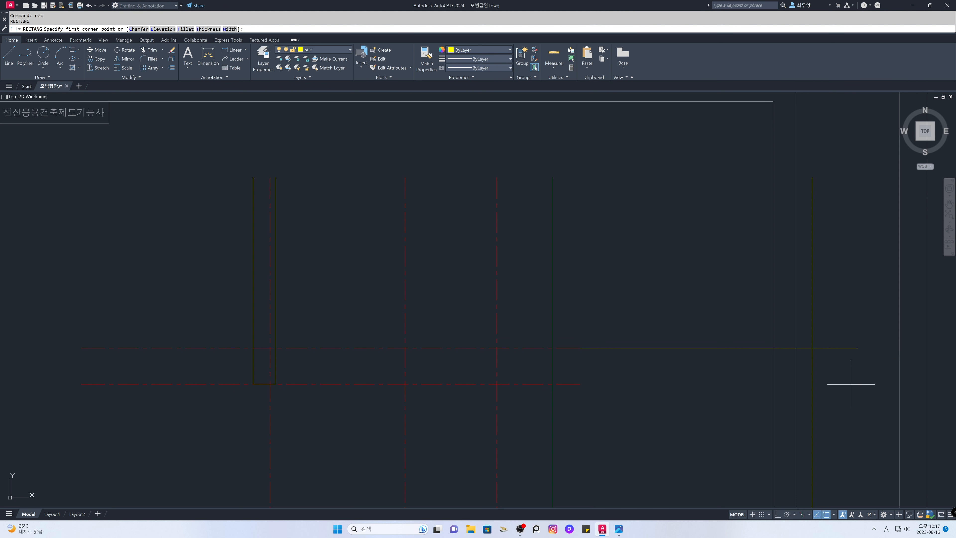
click(637, 175)
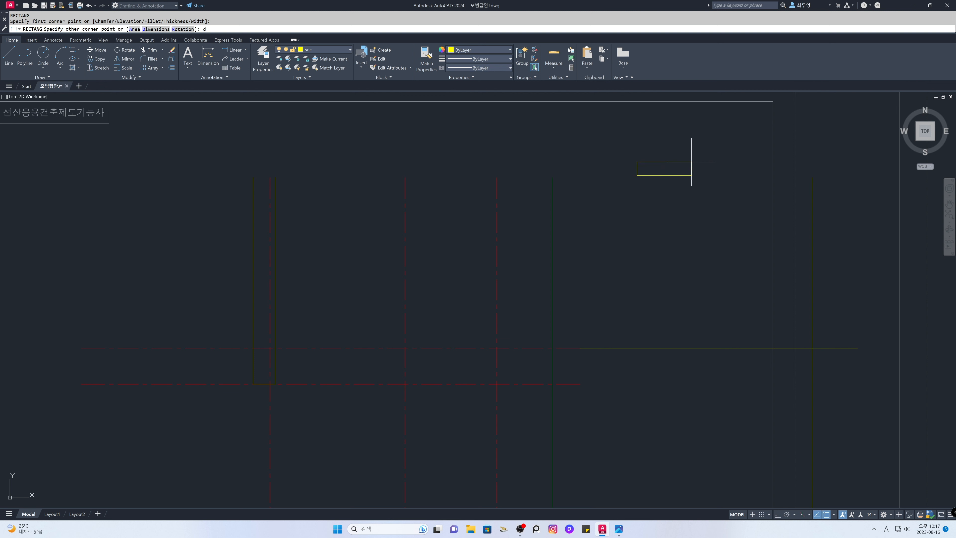
text(d)
key(Return)
key(Return)
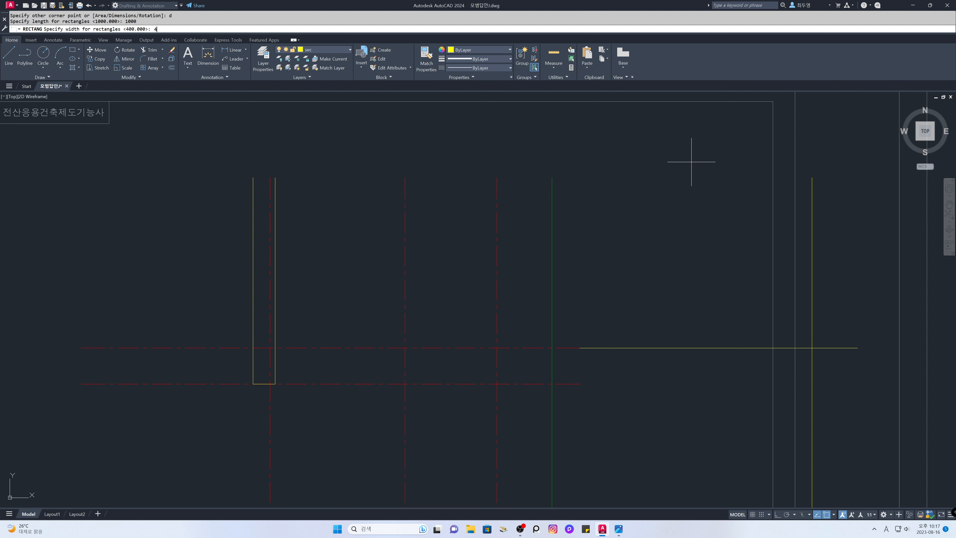
key(Return)
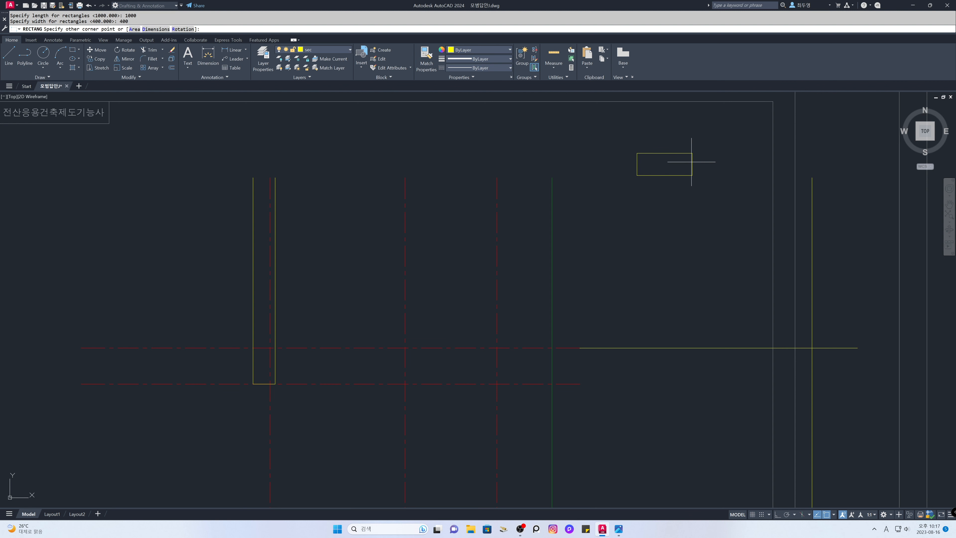
click(691, 162)
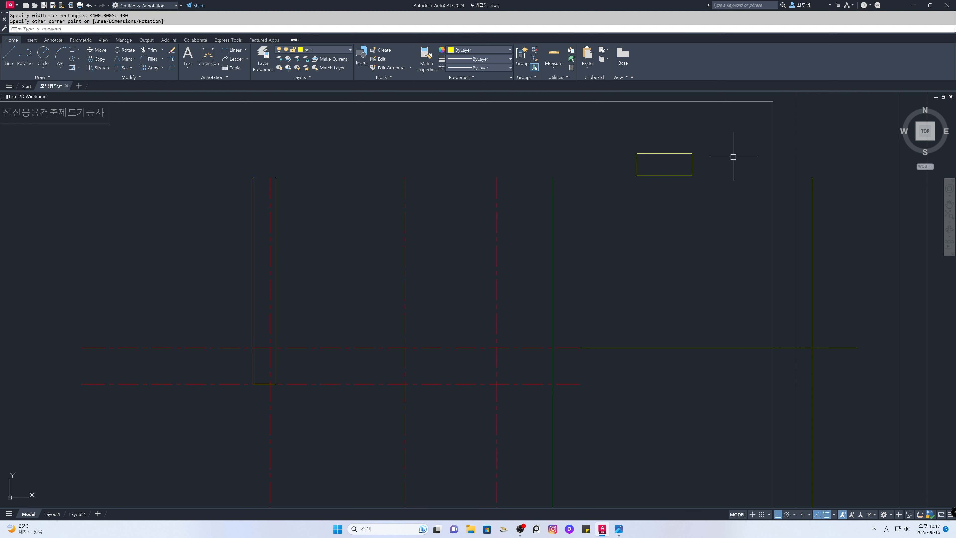
Step: Measure the bottom edge and the right edge of the small rectangle
text(Di)
key(Return)
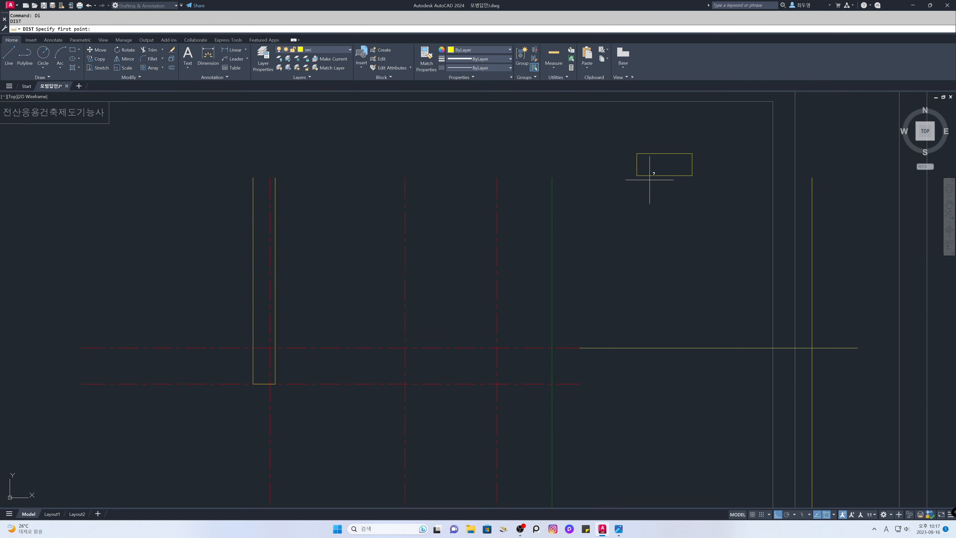
click(637, 175)
click(692, 174)
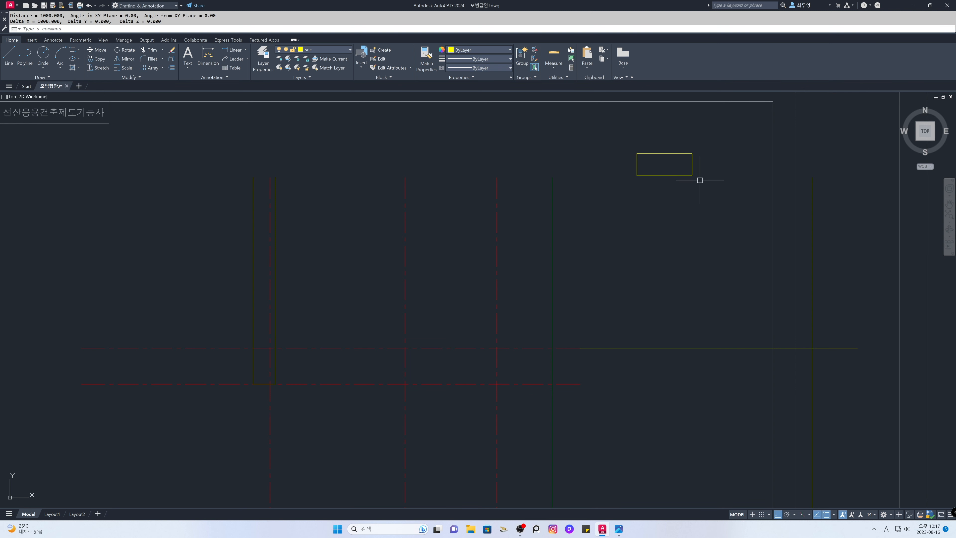
key(Return)
click(691, 175)
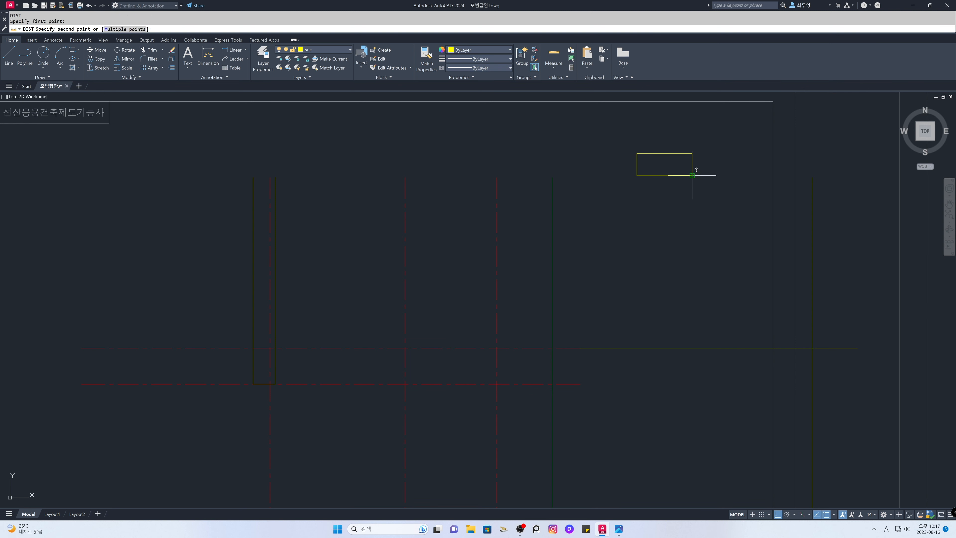
click(692, 153)
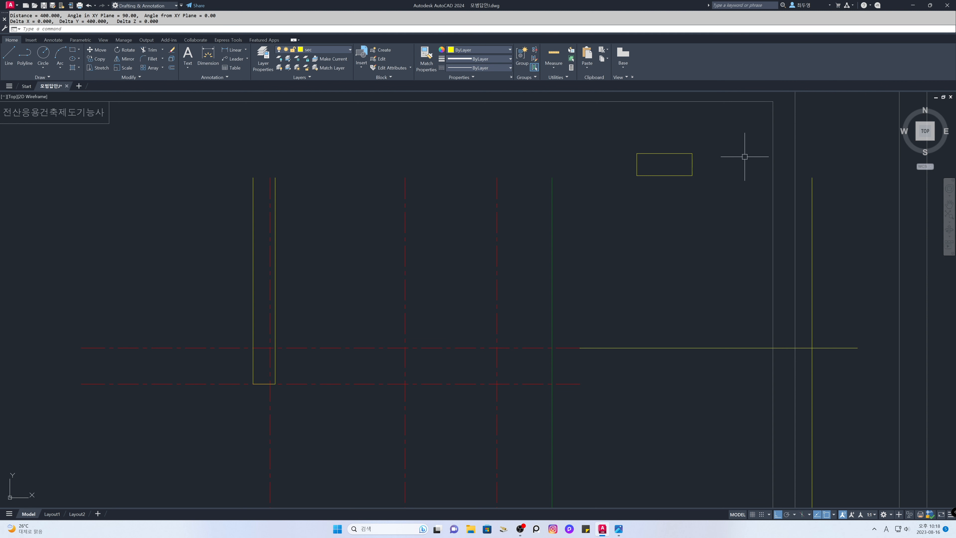
Step: Draw a construction line through the rectangle's upper-left and lower-right corners to set the 4:10 roof slope
text(XL)
key(Return)
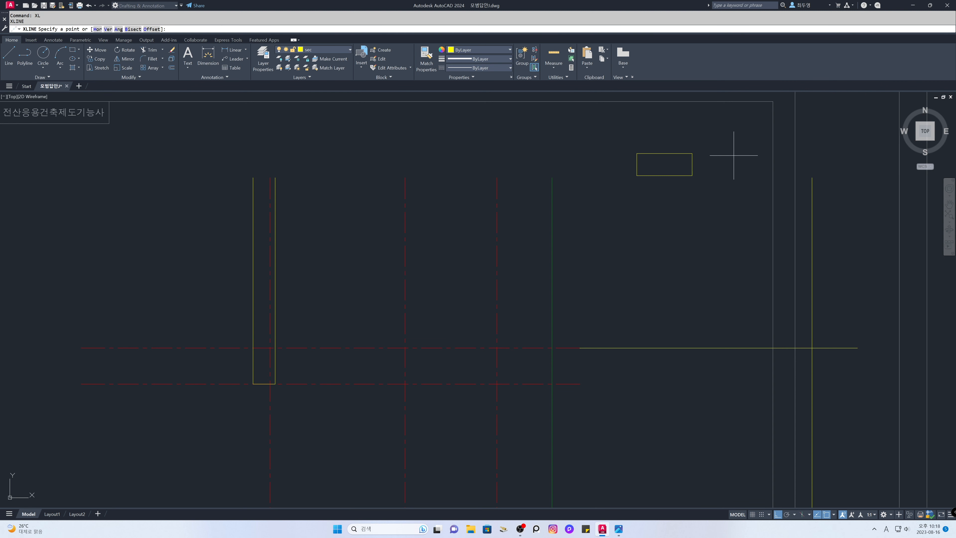
click(636, 153)
click(691, 174)
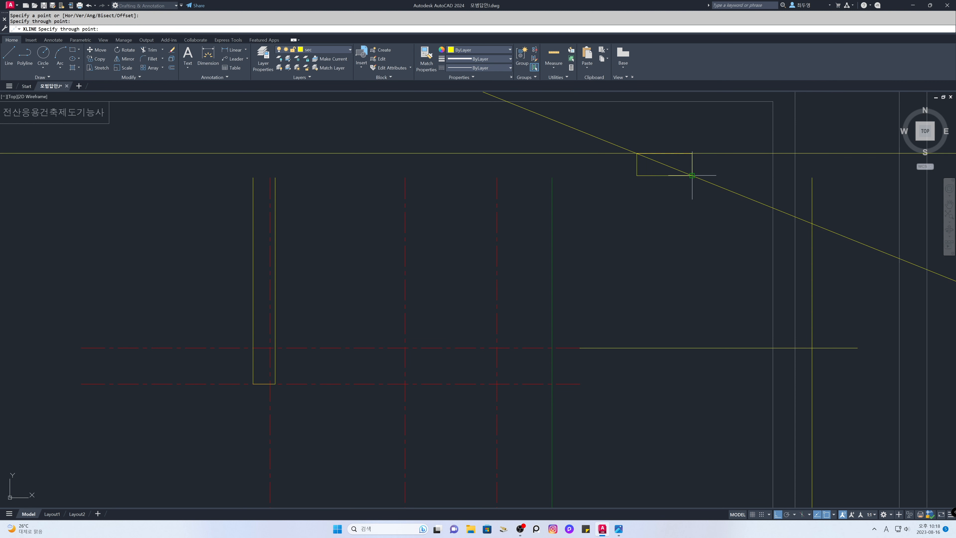
key(Return)
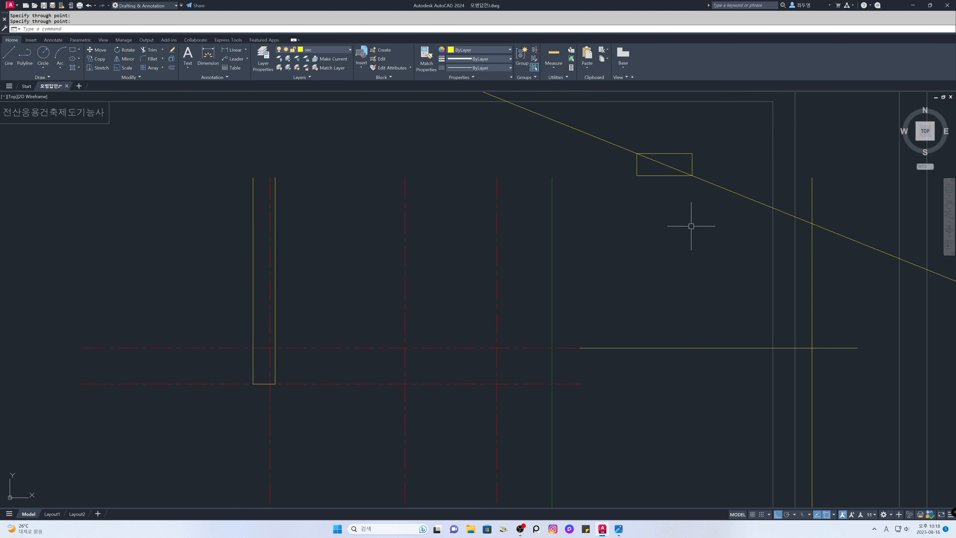
Step: Move the sloped construction line from the rectangle's lower-right corner to the intersection of the yellow horizontal and vertical lines
text(m)
key(Return)
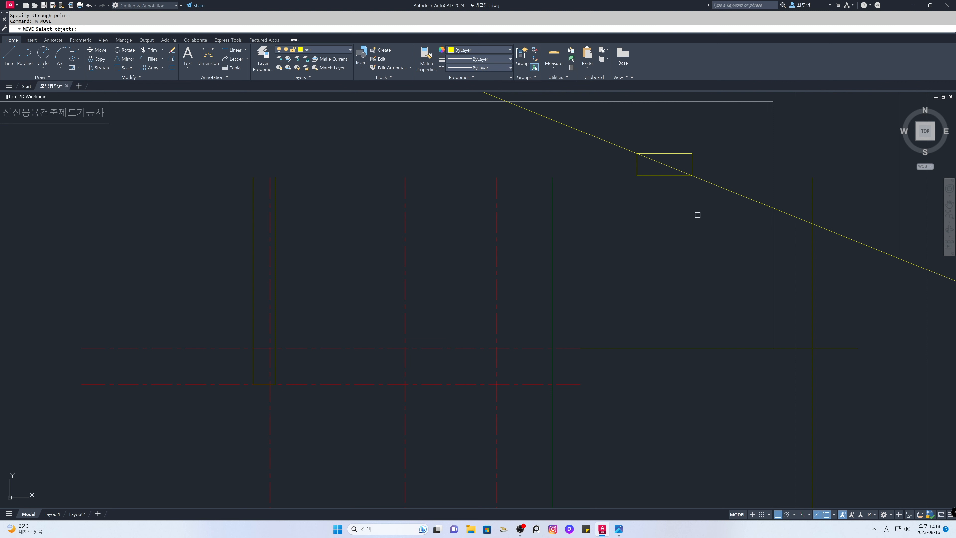
click(705, 183)
key(Return)
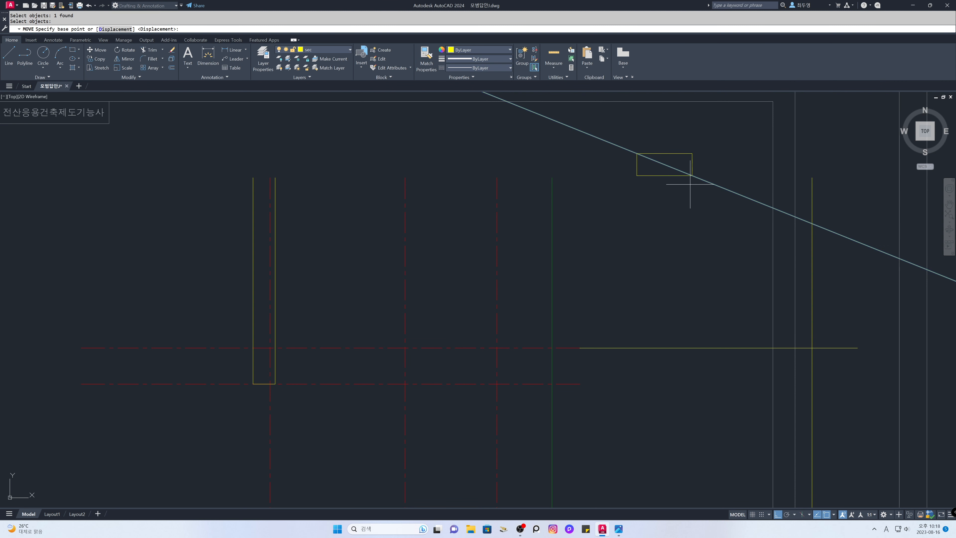
click(692, 175)
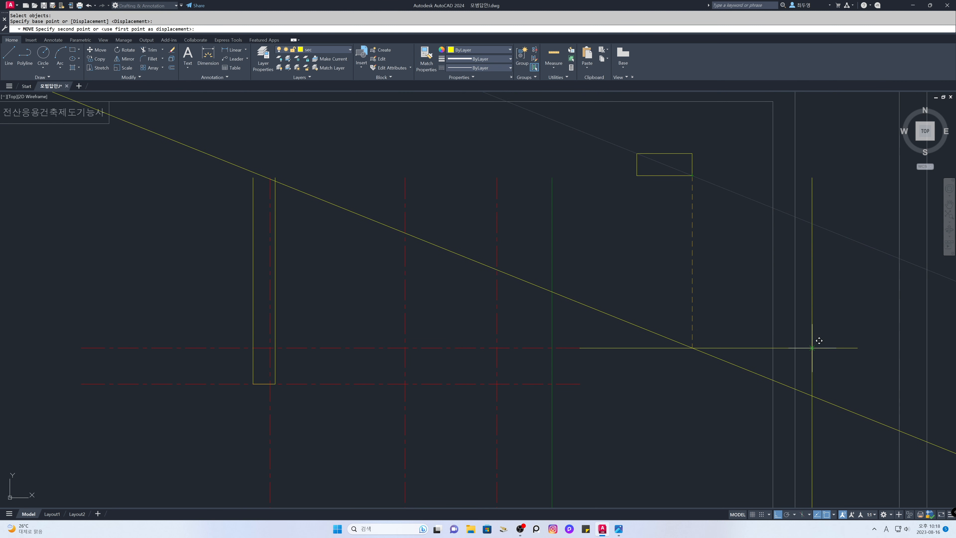
click(812, 348)
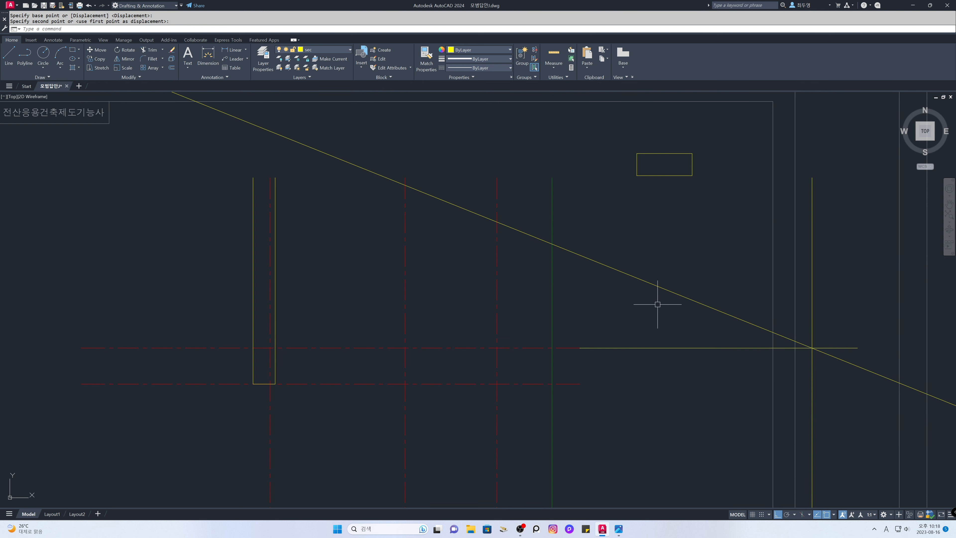
Step: Offset the sloped construction line 150 downward
text(o)
key(Return)
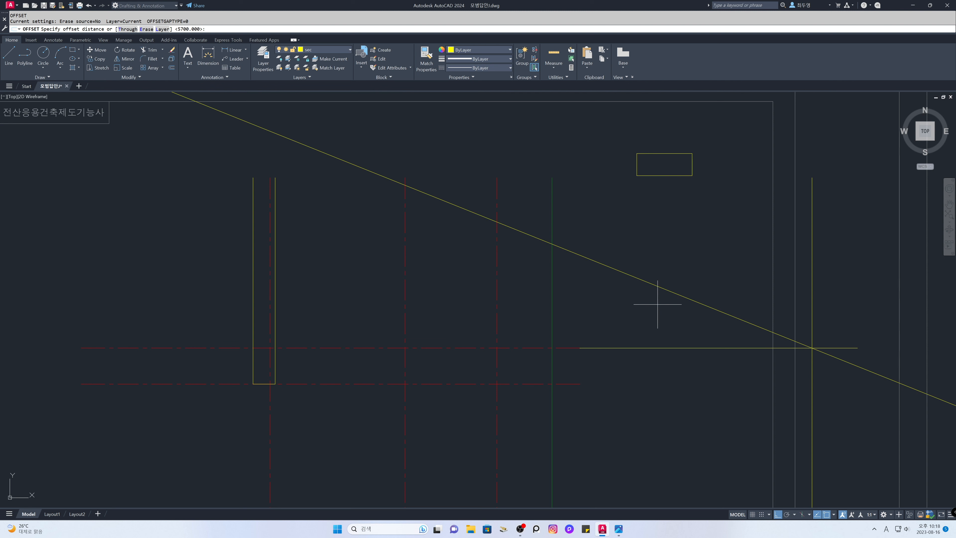
text(150)
key(Return)
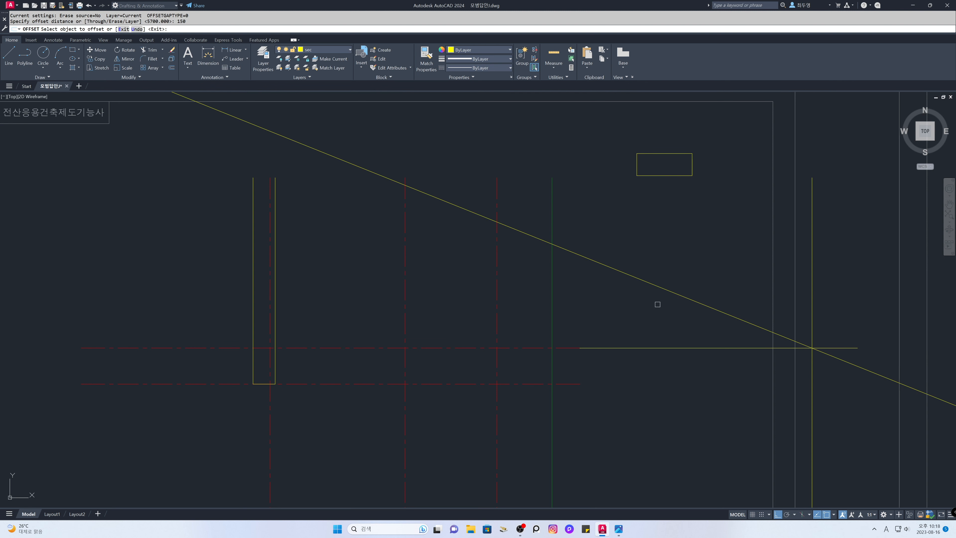
click(646, 282)
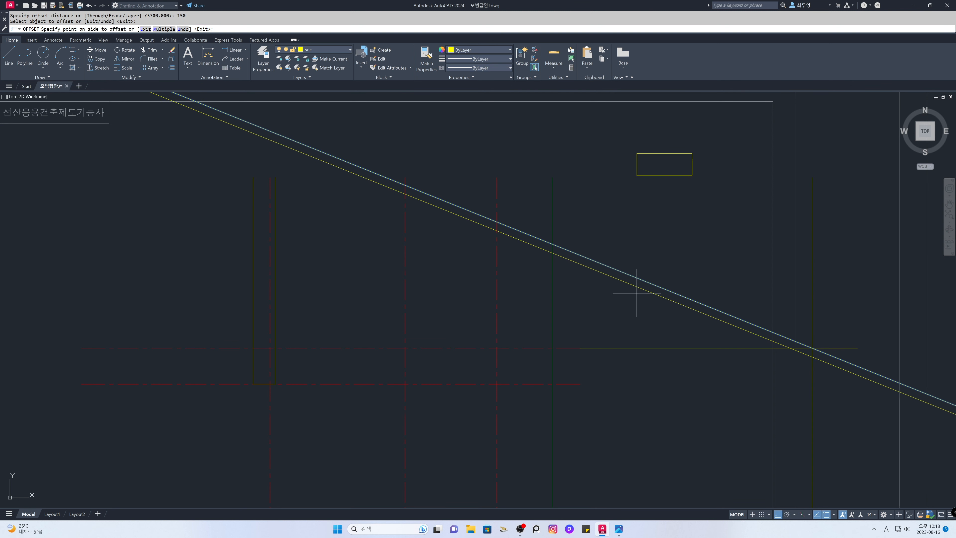
click(616, 322)
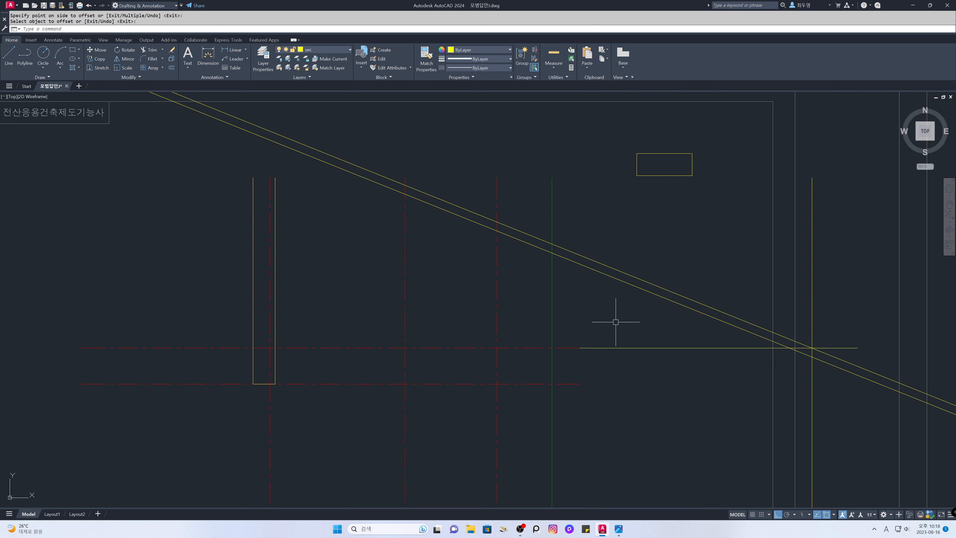
key(Escape)
Step: Trim both sloped lines to the span between the rightmost red centreline and the yellow vertical line
text(tr)
key(Return)
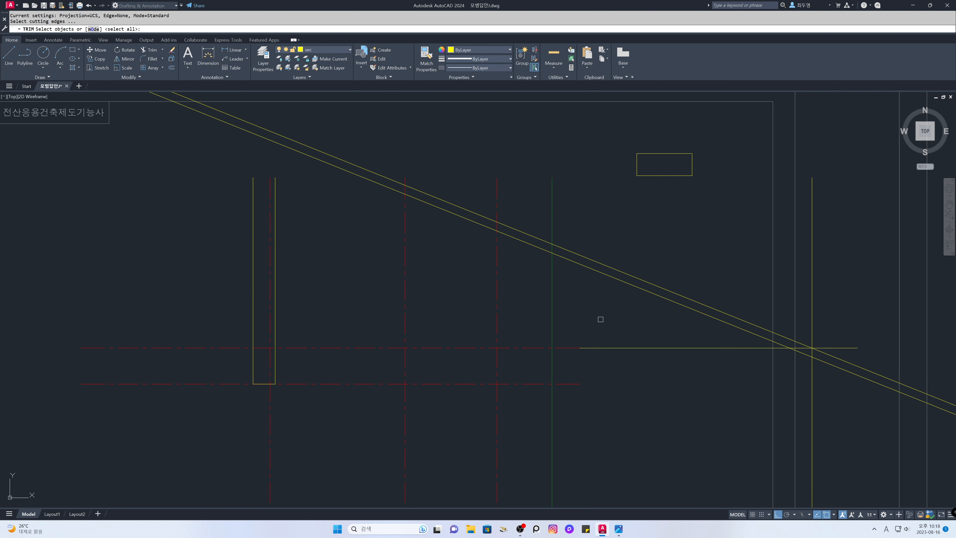
click(497, 284)
click(811, 298)
key(Return)
click(894, 339)
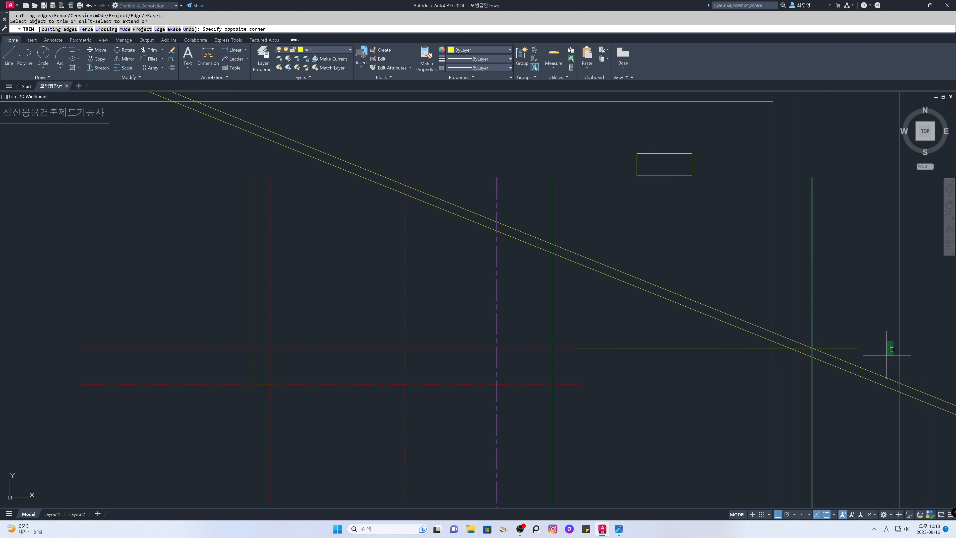
click(868, 399)
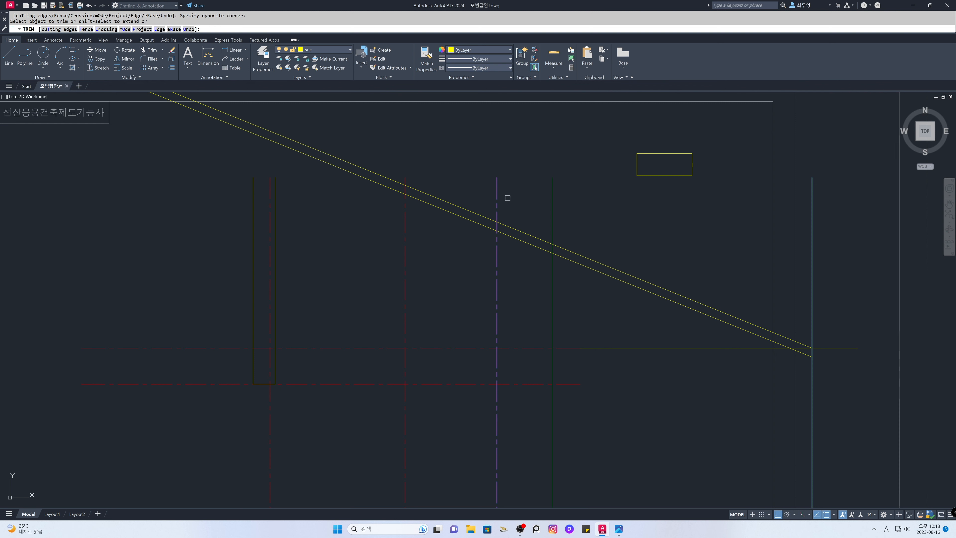
click(467, 190)
click(445, 243)
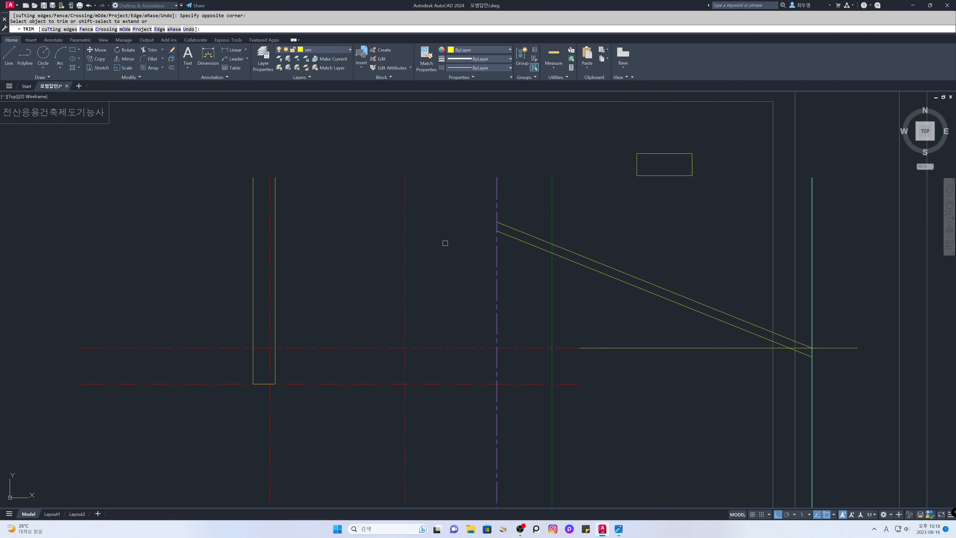
Step: Mirror the two sloped roof lines about the rightmost red vertical centreline, keeping the originals
key(Return)
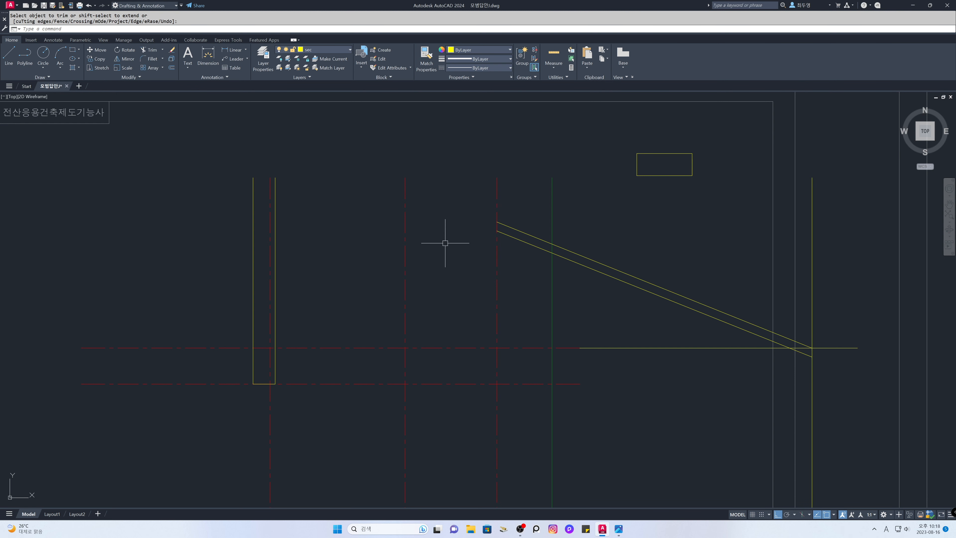
text(MI)
key(Return)
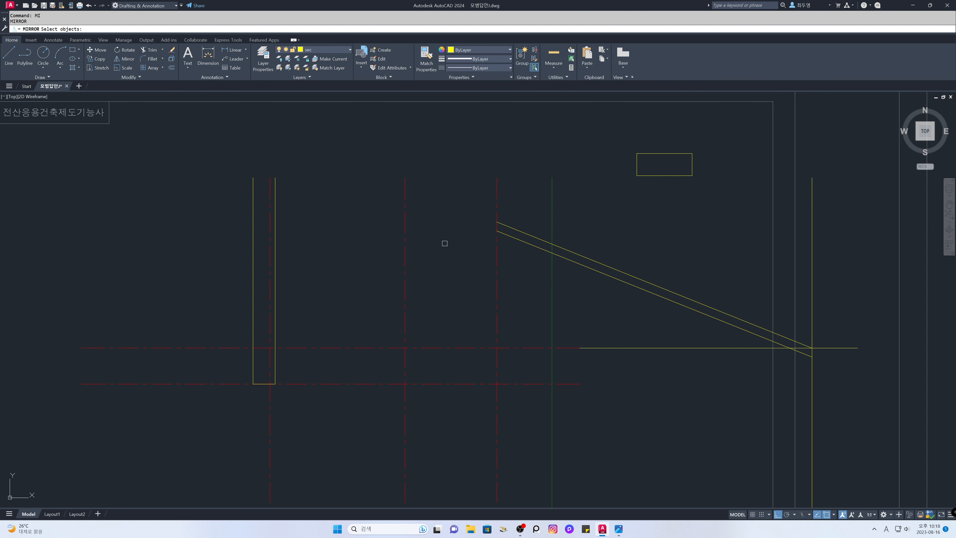
click(527, 257)
click(519, 213)
key(Return)
click(496, 177)
click(493, 132)
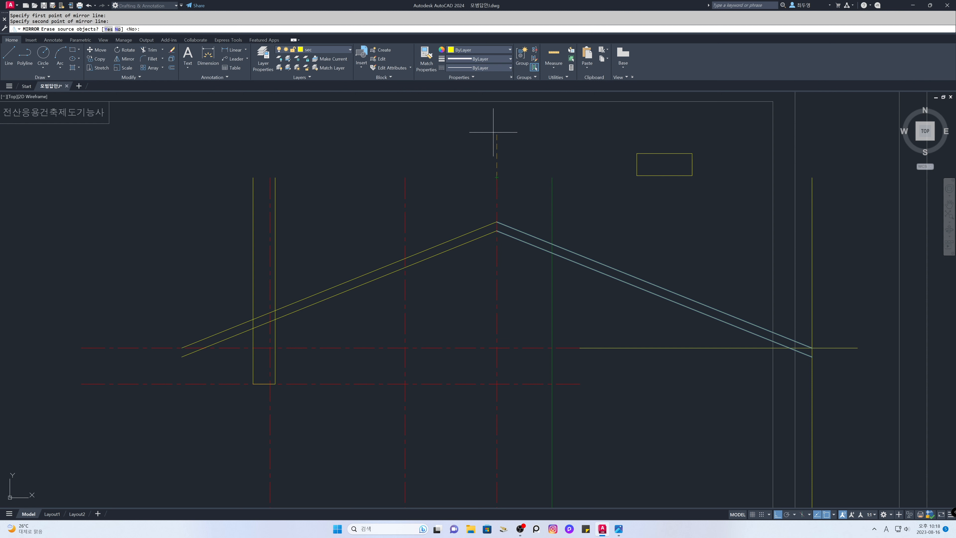
key(Return)
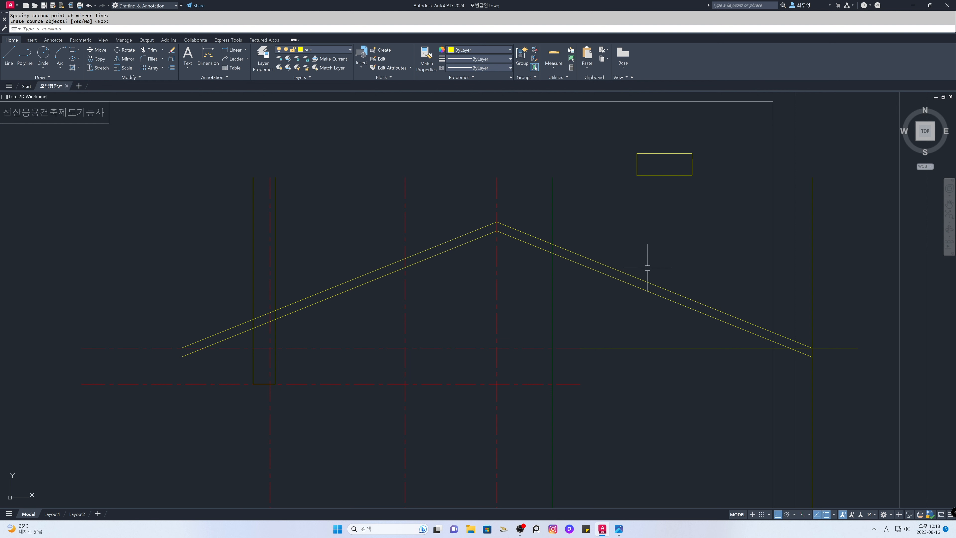
Step: Erase the yellow horizontal and vertical construction lines at the far eave of the original slope
text(e)
key(Return)
click(713, 347)
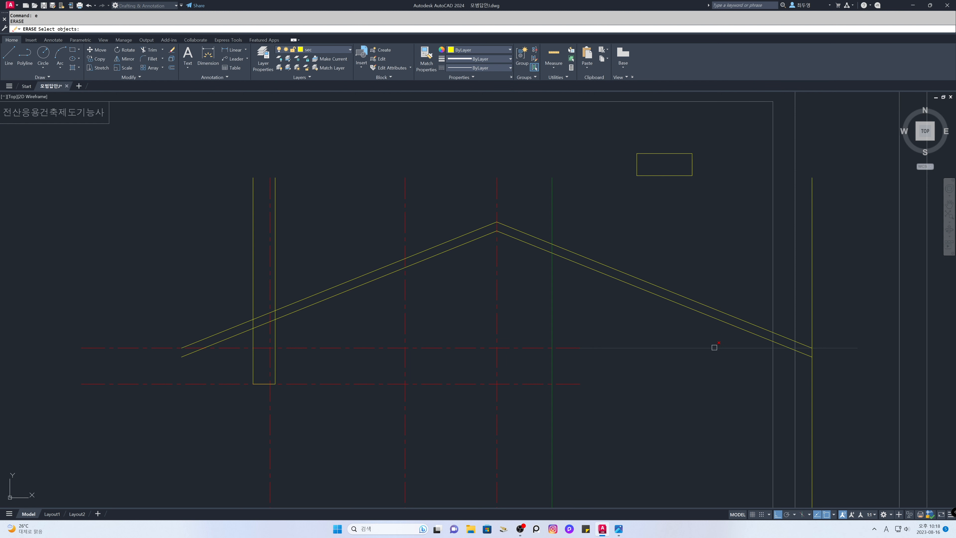
click(812, 316)
key(Return)
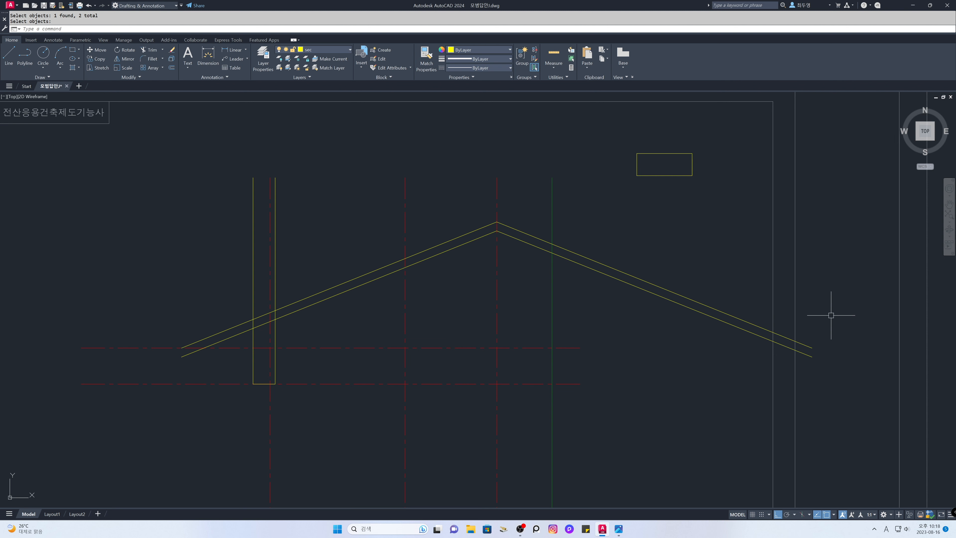
Step: Trim the two roof lines descending right of the ridge back to the grey vertical line
text(tr)
key(Return)
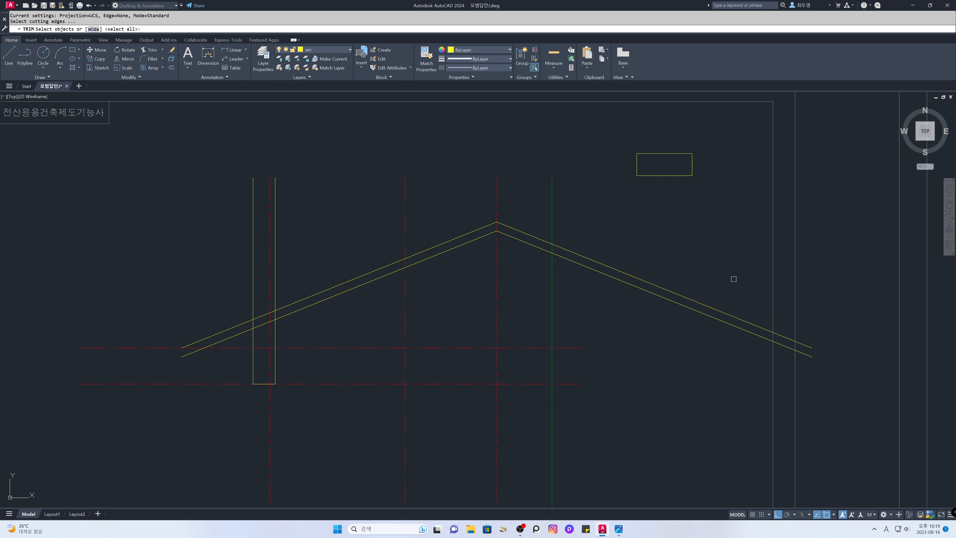
click(551, 228)
key(Return)
click(678, 247)
click(647, 318)
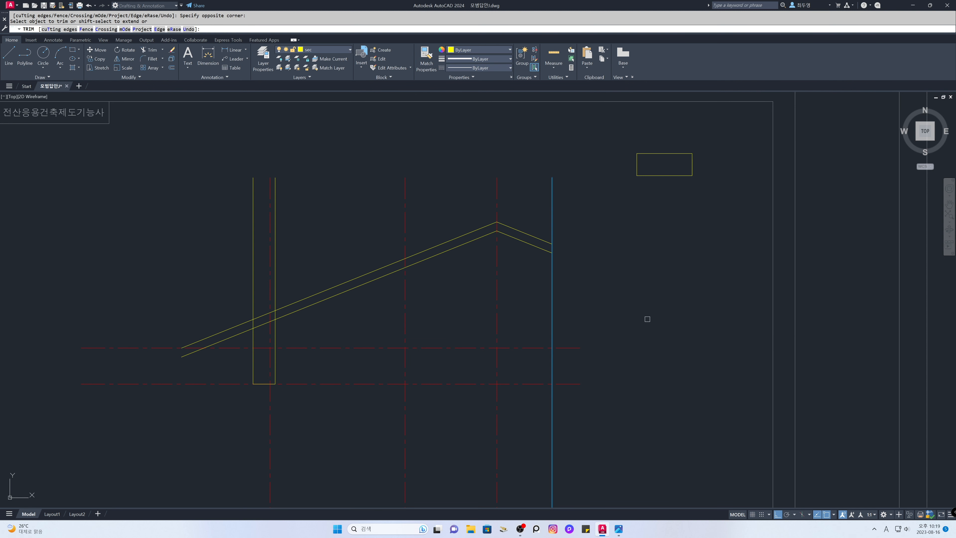
key(Return)
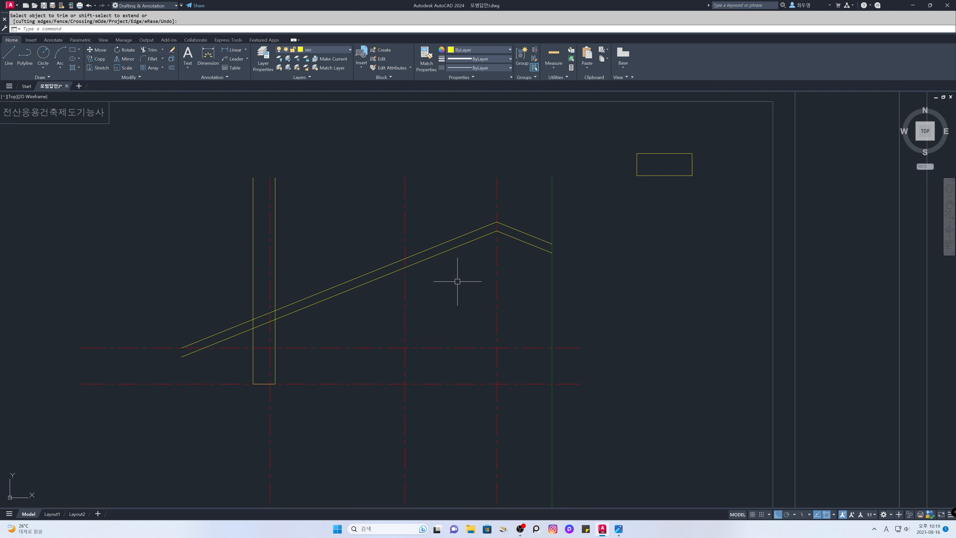
Step: Freeze the cen layer to hide the red centrelines
click(346, 50)
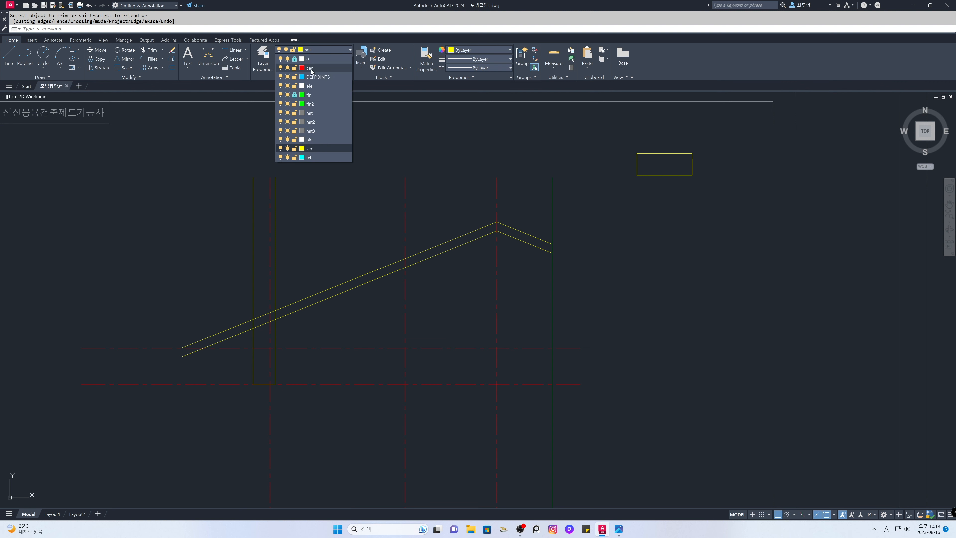
click(287, 68)
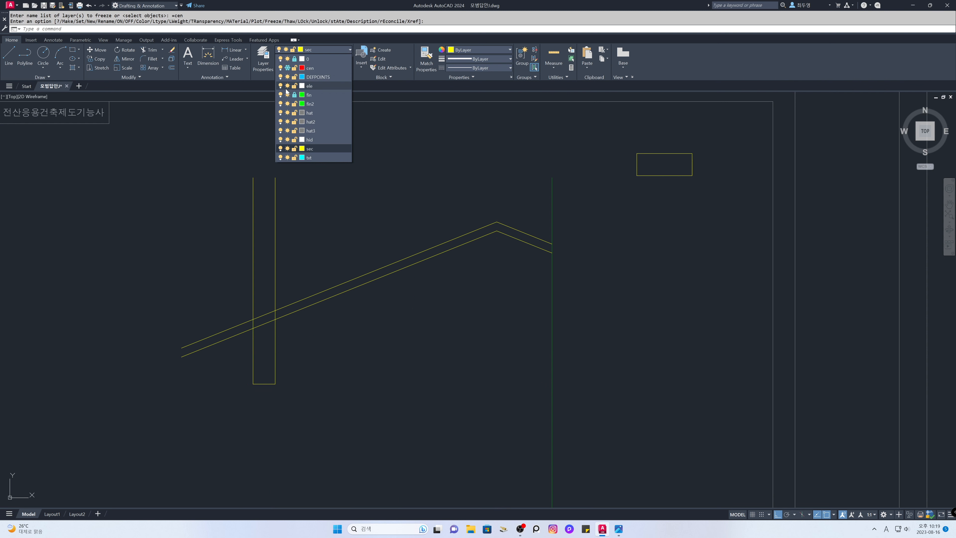
click(324, 331)
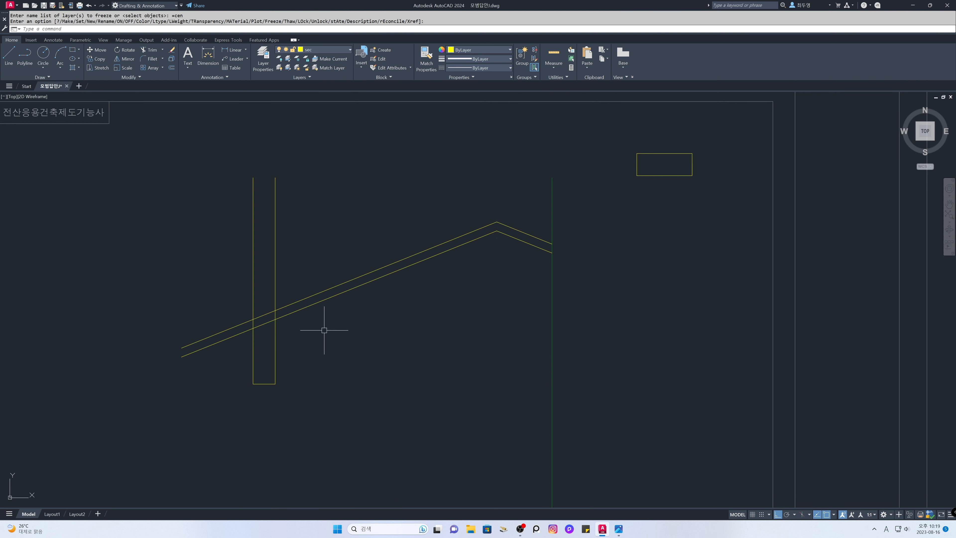
Step: Trim both wall lines above the lower roof line, and remove the lower roof line's segment between the walls
text(tr)
key(Return)
click(304, 355)
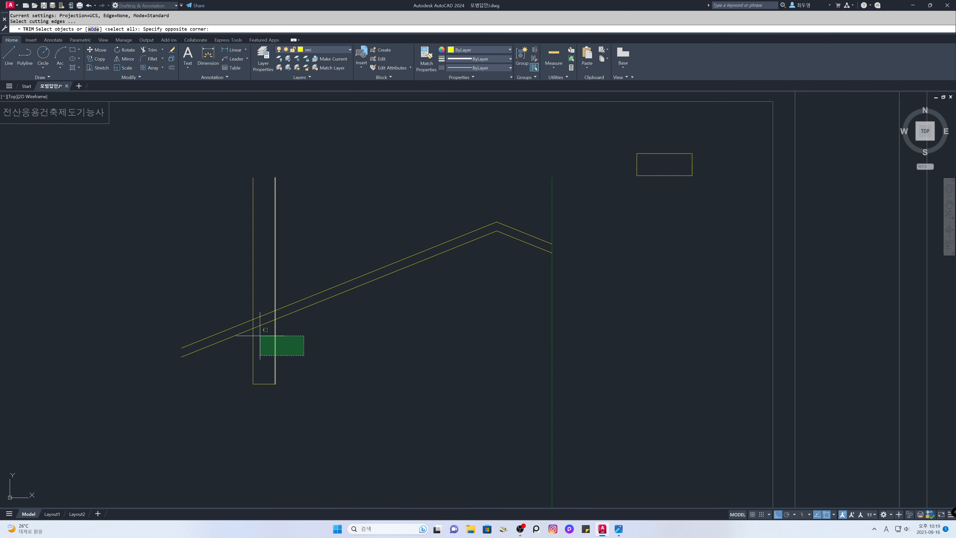
click(249, 326)
key(Return)
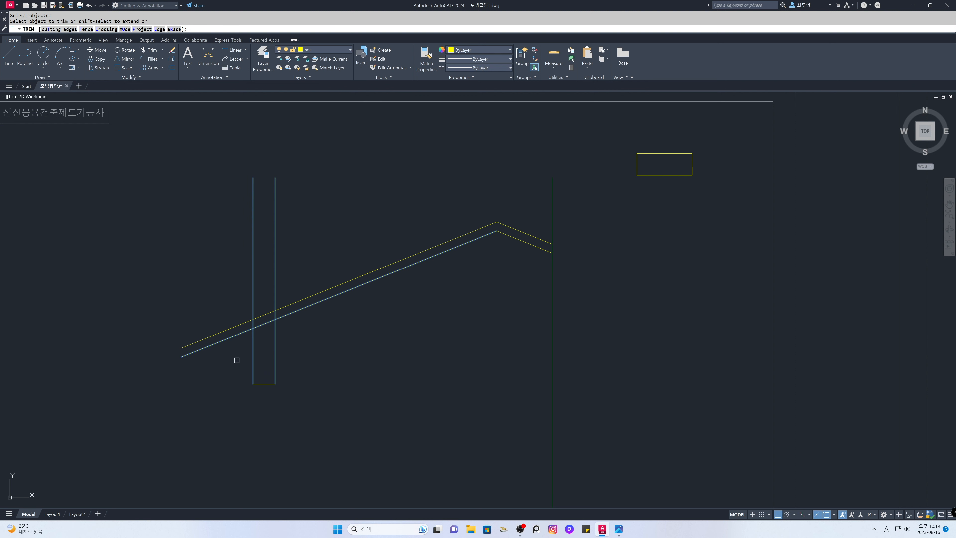
click(253, 301)
click(261, 325)
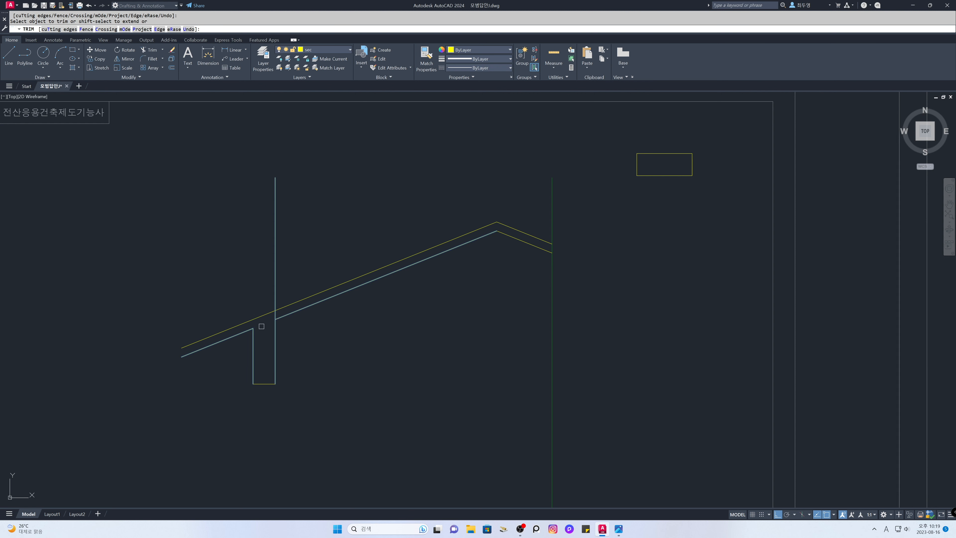
click(275, 301)
key(Return)
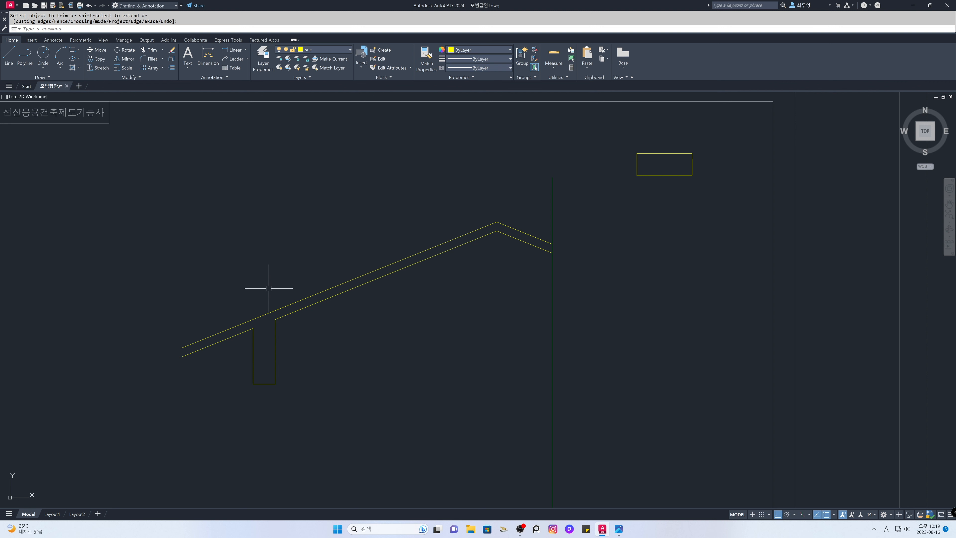
Step: Thaw the cen layer to bring back the red centrelines
click(350, 50)
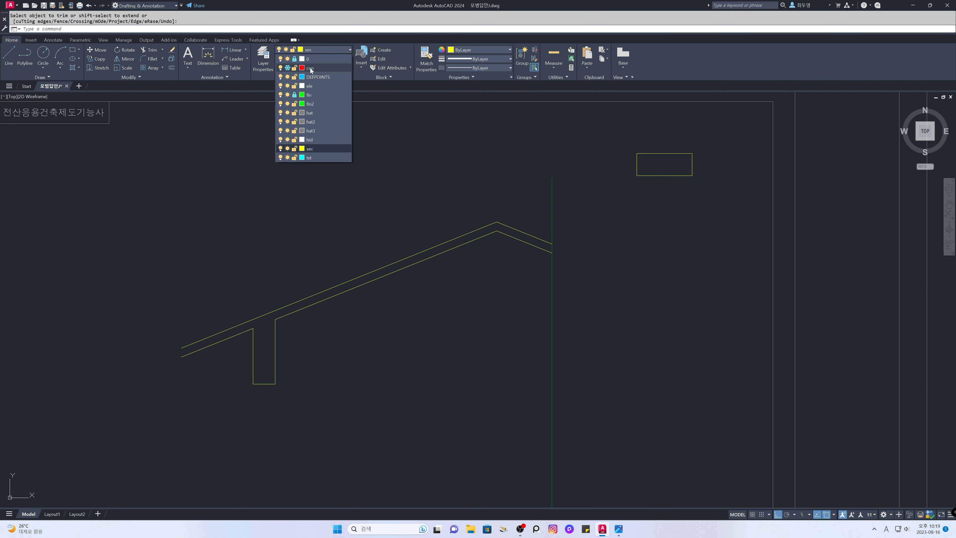
click(288, 69)
click(231, 215)
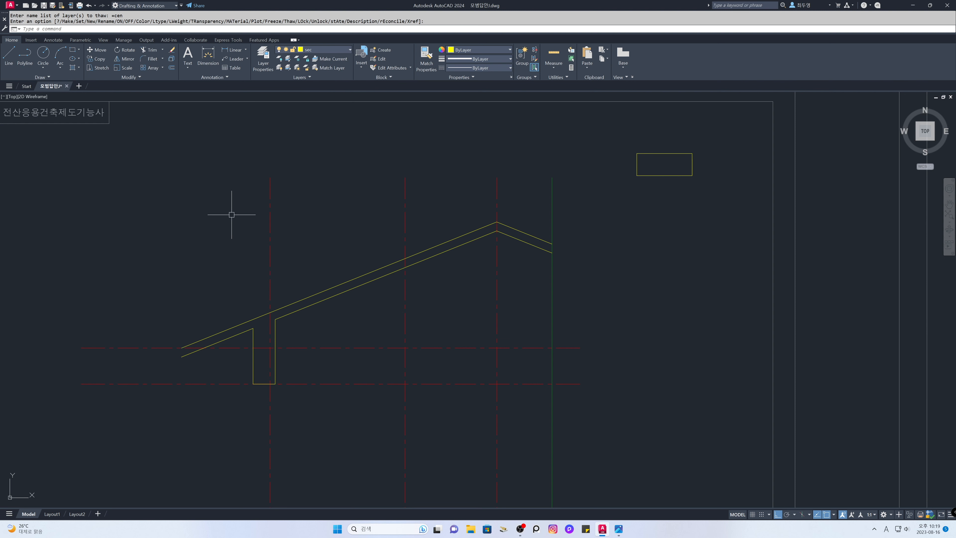
Step: Offset the wall's red vertical centreline 1500 to the left to mark the eave end
text(o)
key(Return)
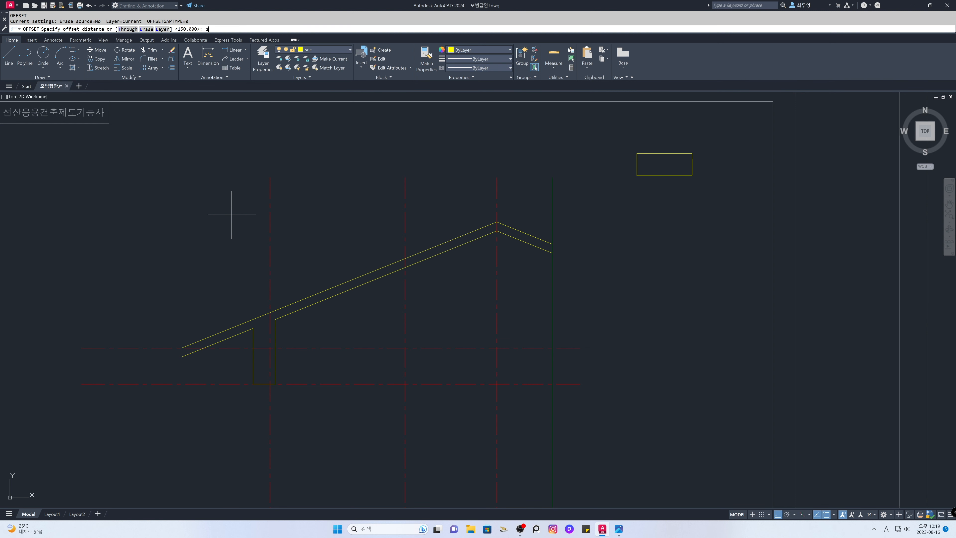
text(1500)
key(Return)
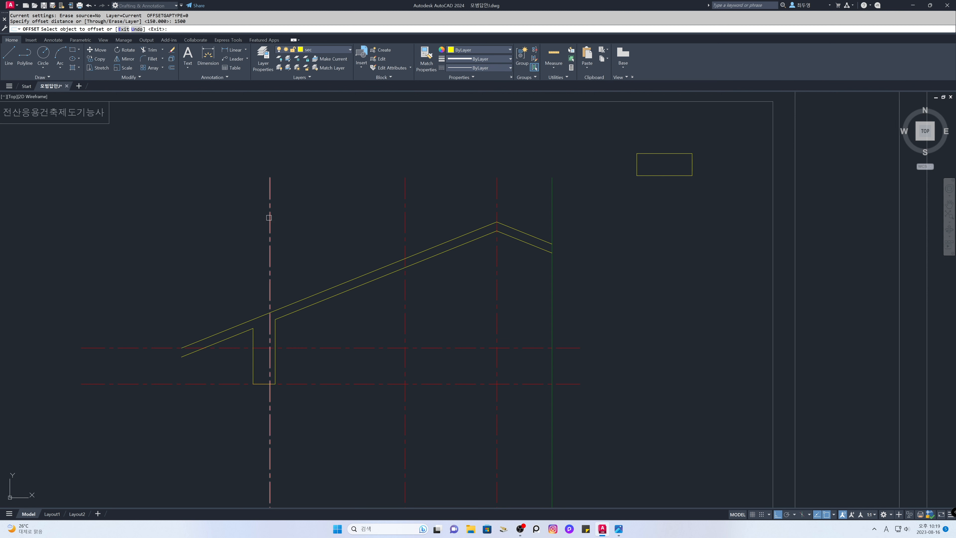
click(268, 218)
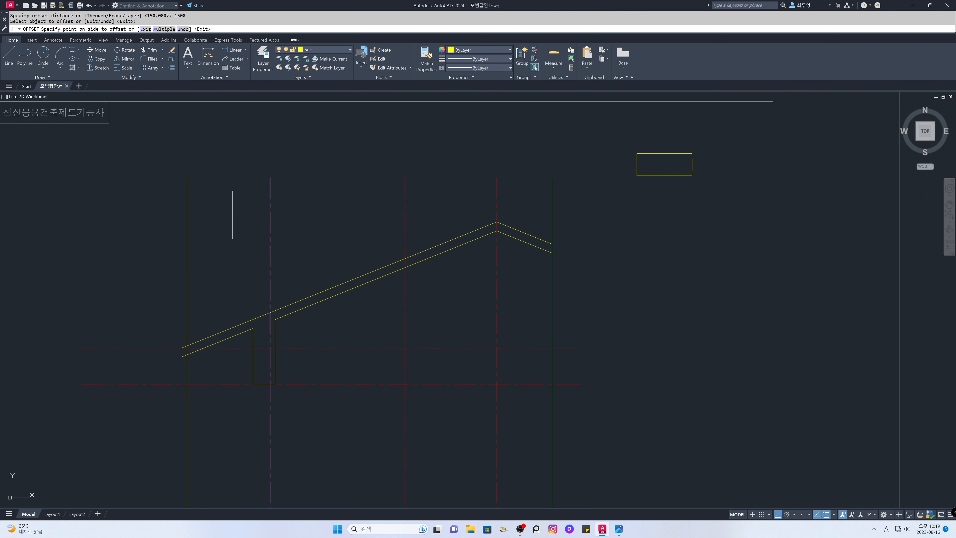
click(228, 213)
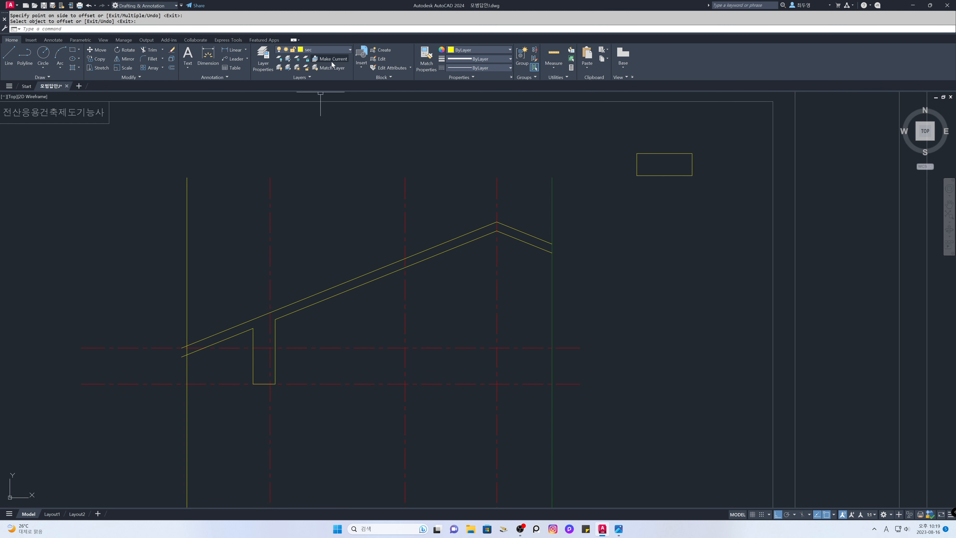
Step: Freeze the cen layer and trim the eave ends of both roof lines back to the yellow vertical offset line
click(332, 50)
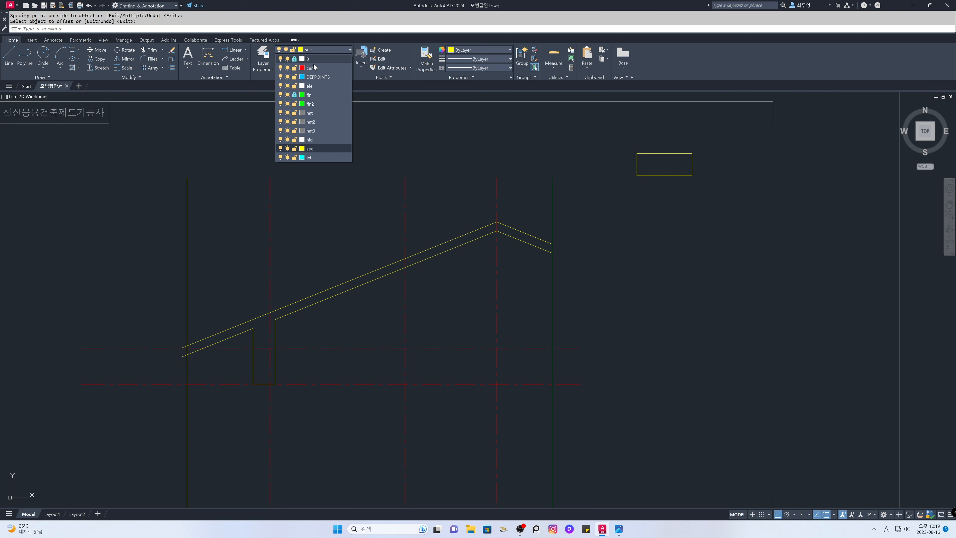
click(288, 68)
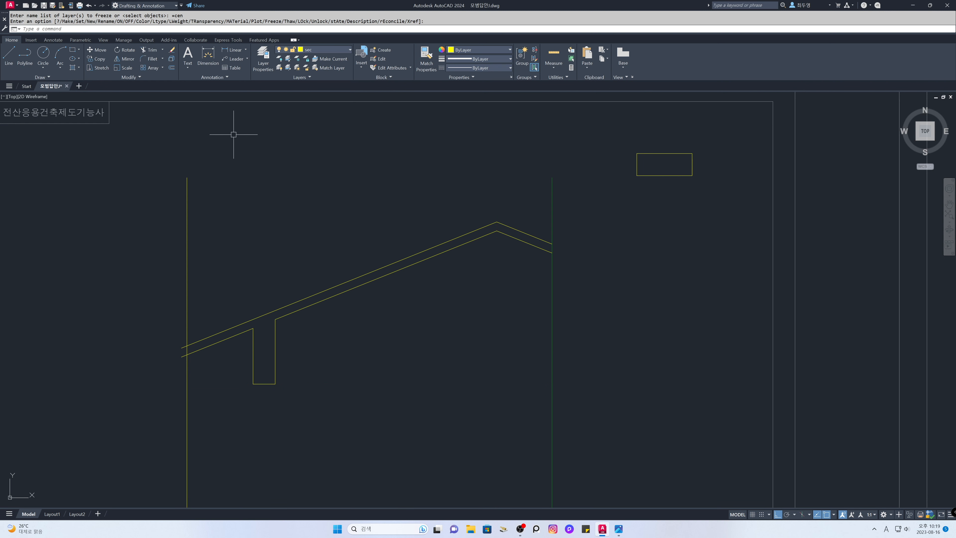
text(te co)
text(r)
key(Return)
click(164, 331)
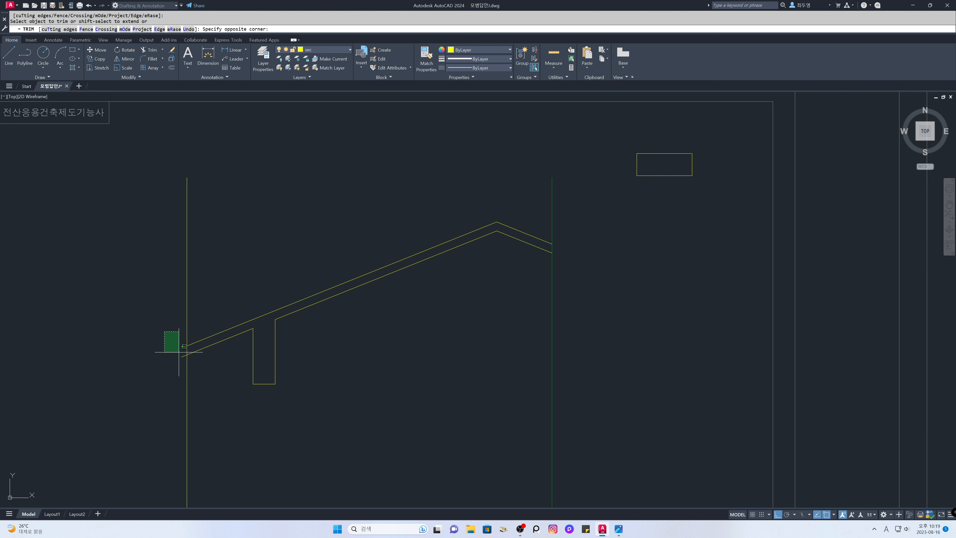
click(182, 360)
key(Return)
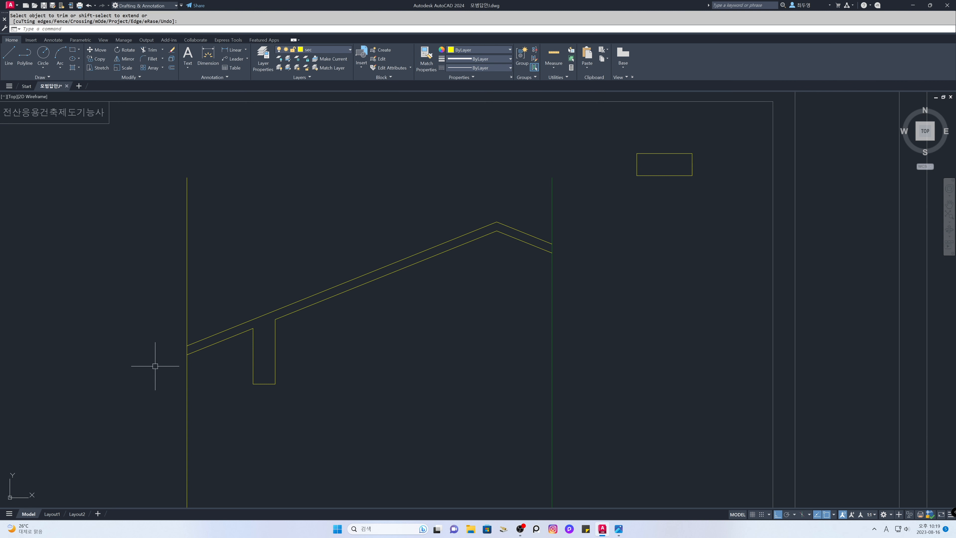
Step: Erase the yellow vertical offset line at the eave
text(e)
key(Return)
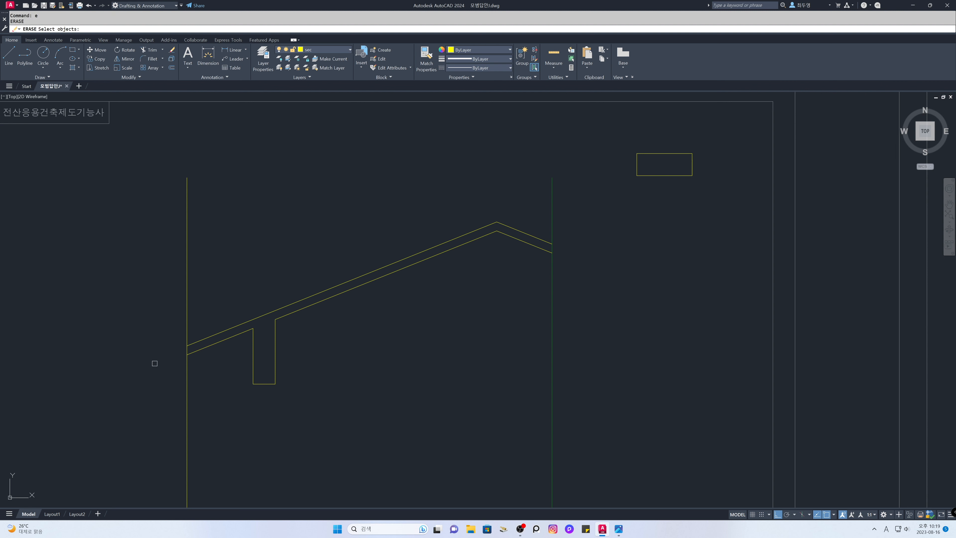
click(185, 328)
key(Return)
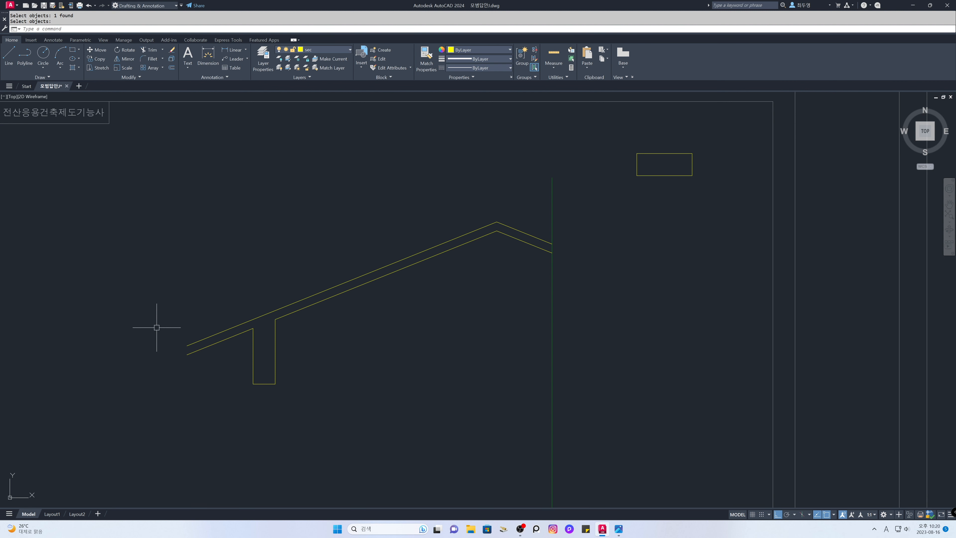
Step: Draw the eave drop from the upper roof line's end: 250 down, 100 right, then vertically up past both roof lines
text(l)
key(Return)
click(187, 345)
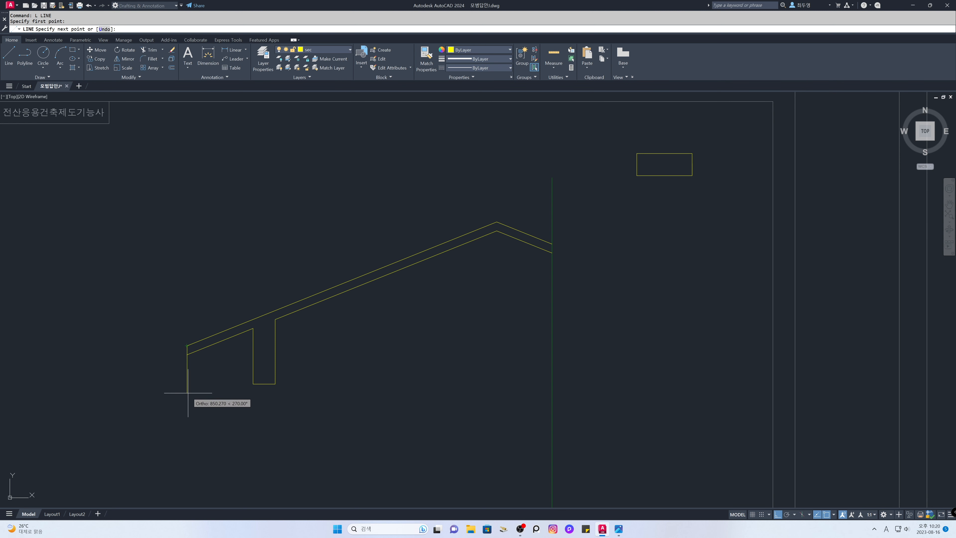
text(250)
key(Return)
text(1)
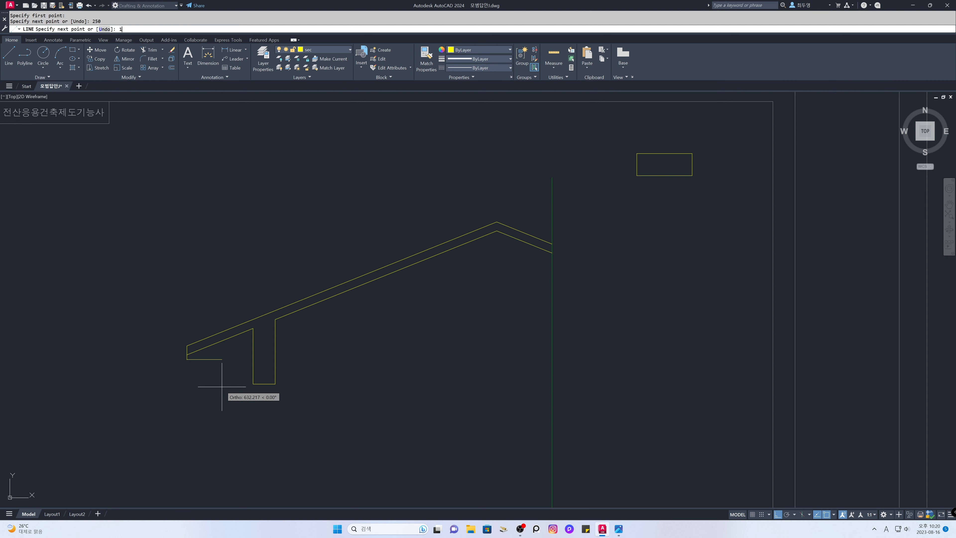
text(00)
key(Return)
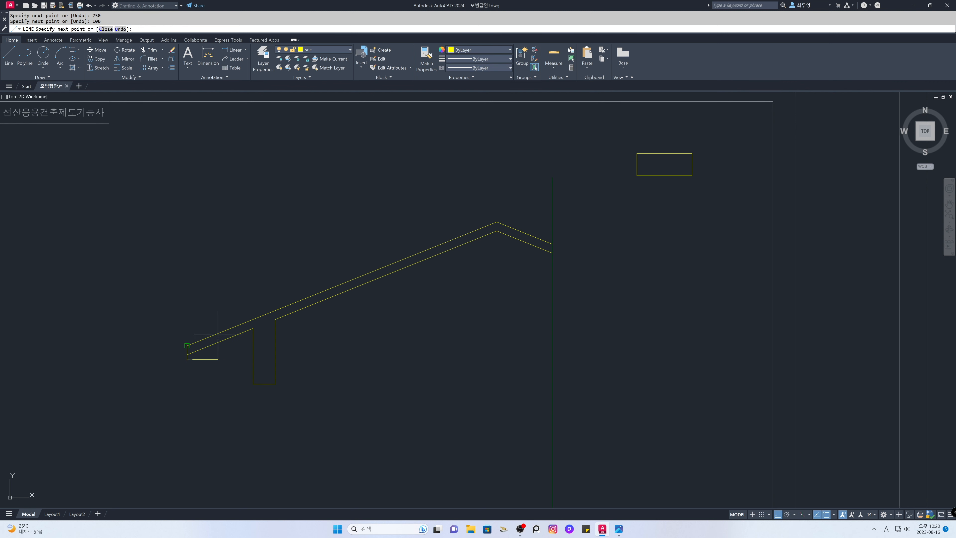
key(Return)
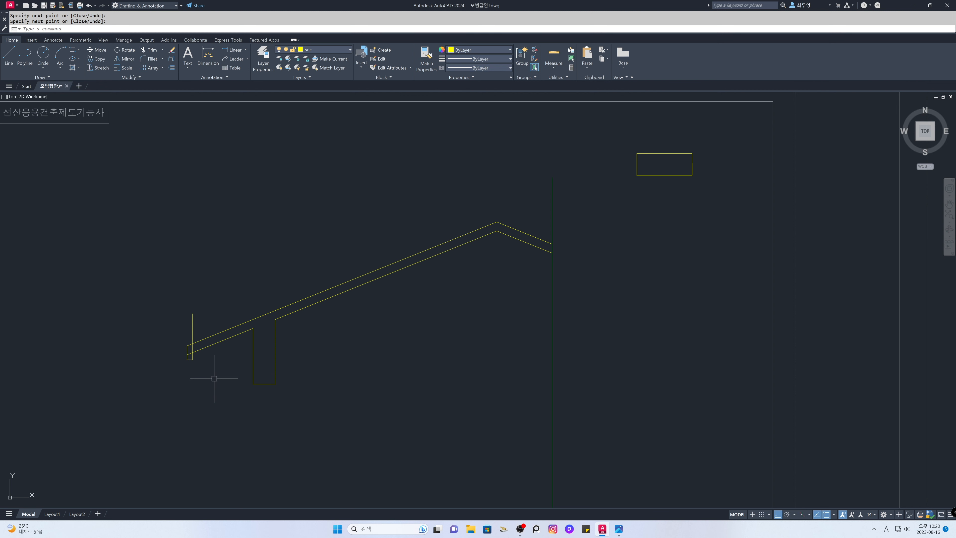
text(f)
key(Return)
key(Return)
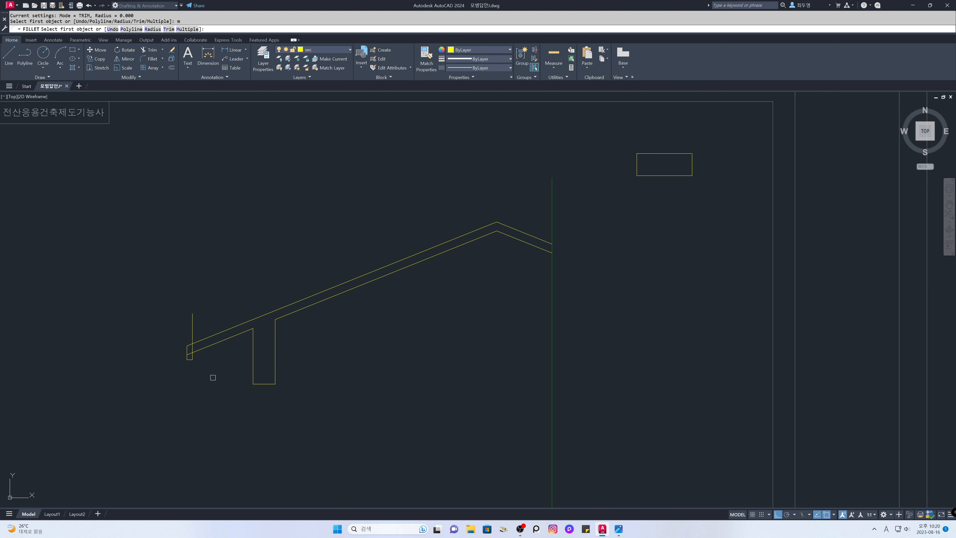
key(Escape)
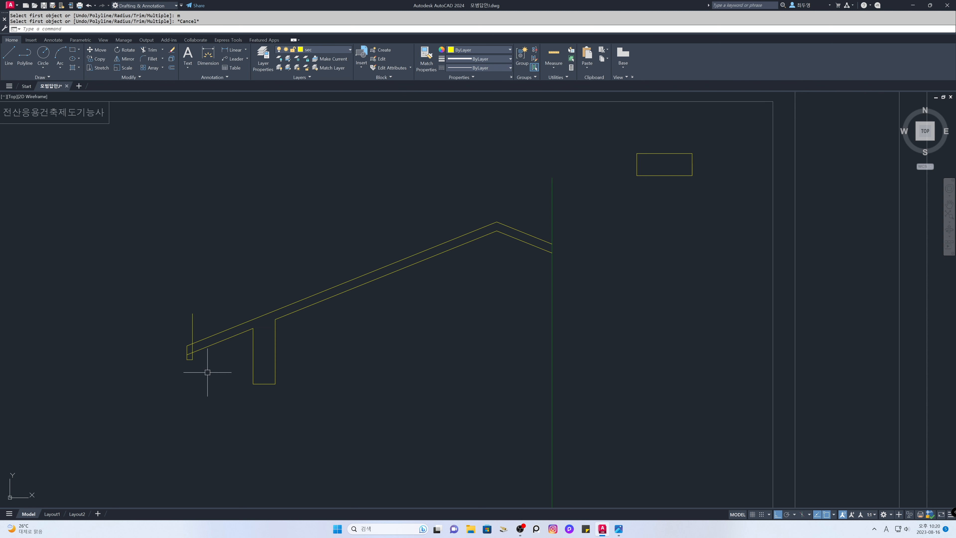
Step: Fillet the eave drop's inner vertical line with the lower roof line into a sharp corner
key(Return)
click(192, 357)
click(193, 351)
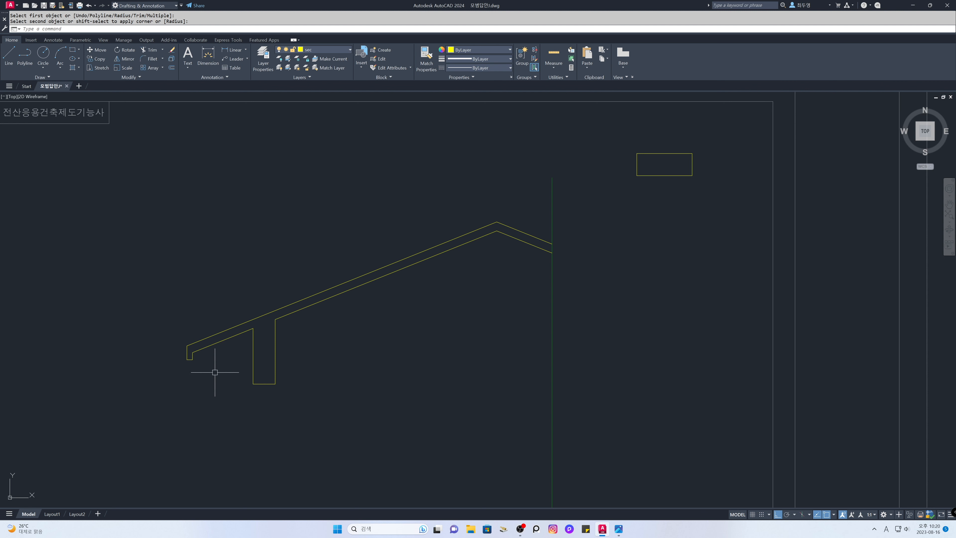
Step: Thaw the cen layer and offset the middle vertical centerline by 100 to both sides
click(337, 52)
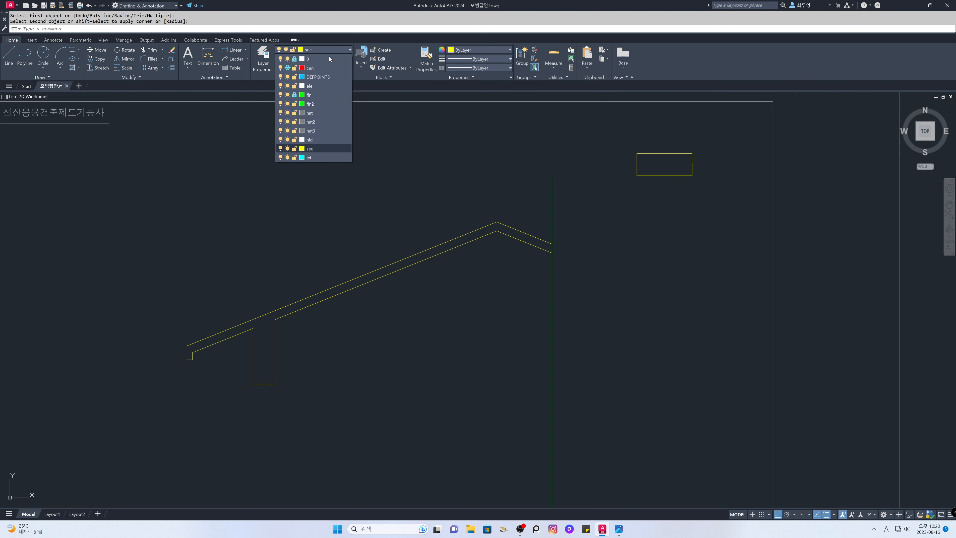
click(288, 68)
click(212, 224)
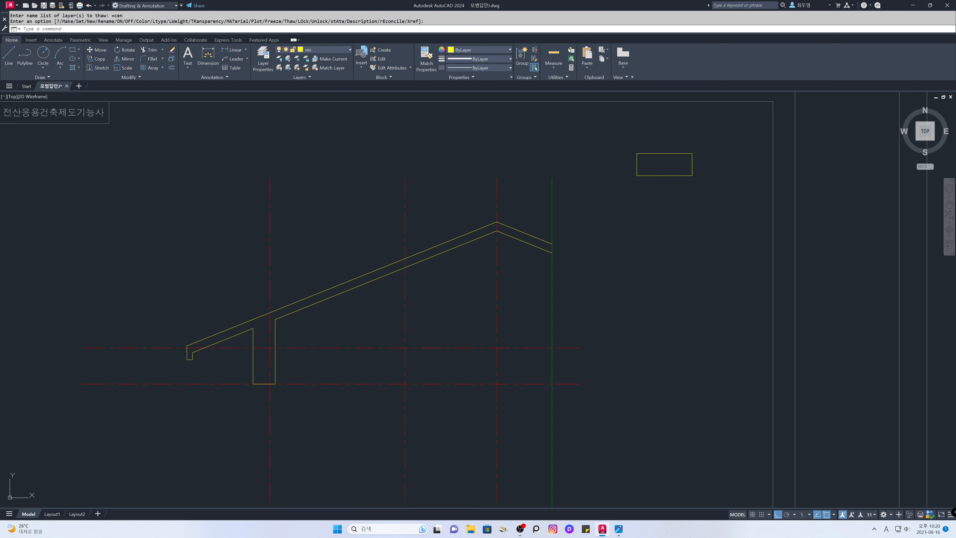
text(o)
key(Return)
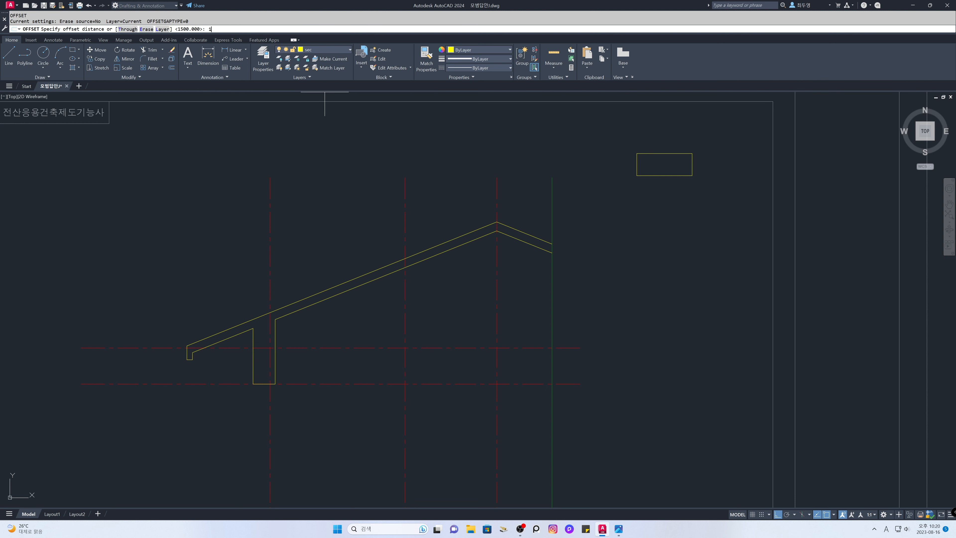
text(100)
key(Return)
click(403, 235)
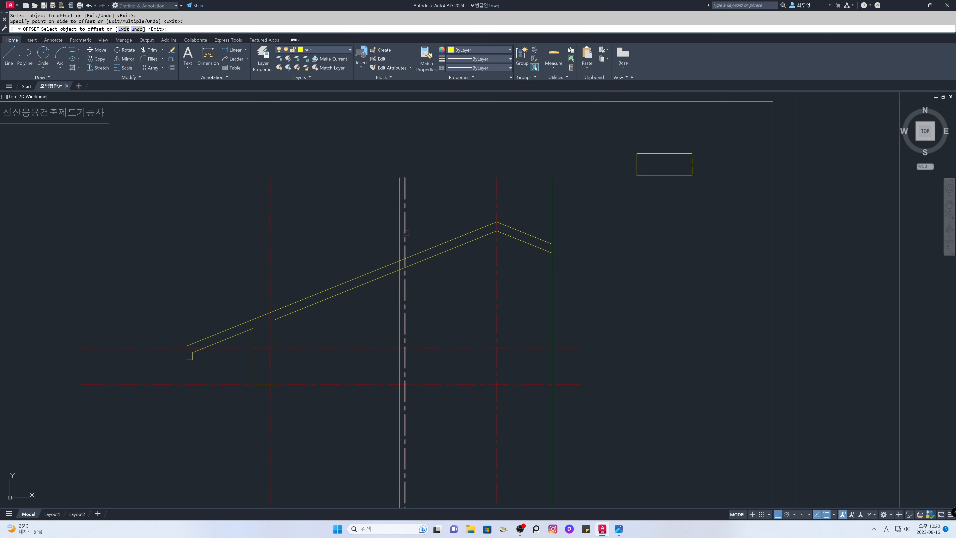
click(433, 231)
key(Return)
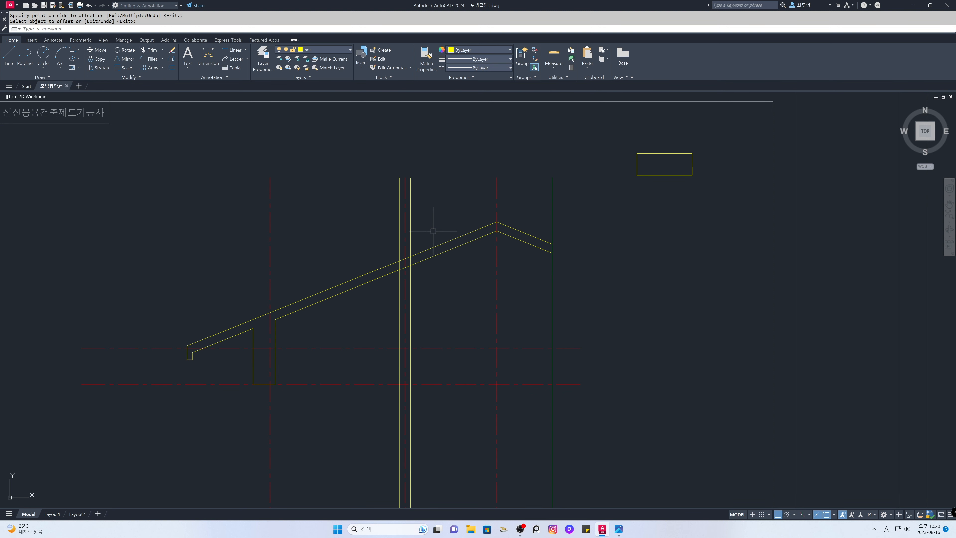
Step: Draw a horizontal guide line to the left from where the middle vertical centerline crosses the upper roof line
text(l)
key(Return)
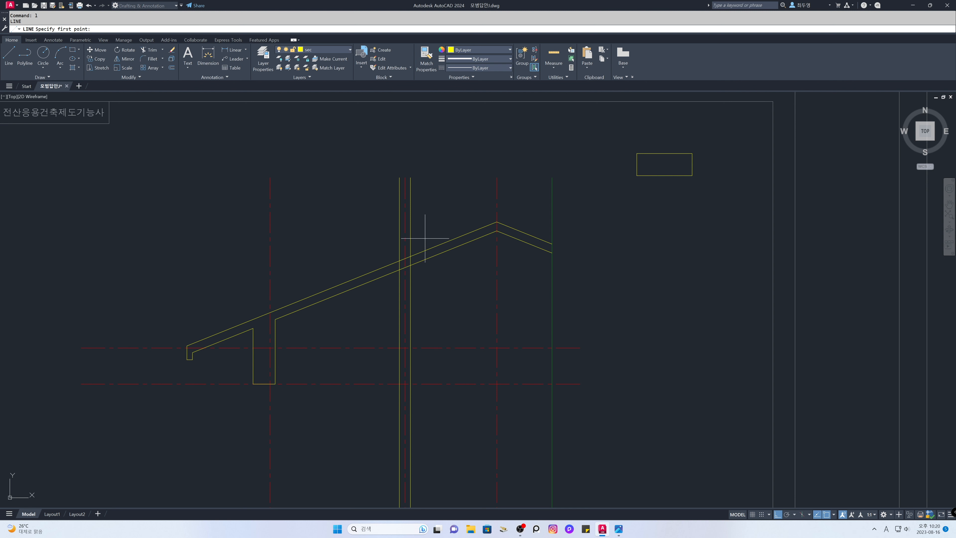
click(405, 258)
click(329, 258)
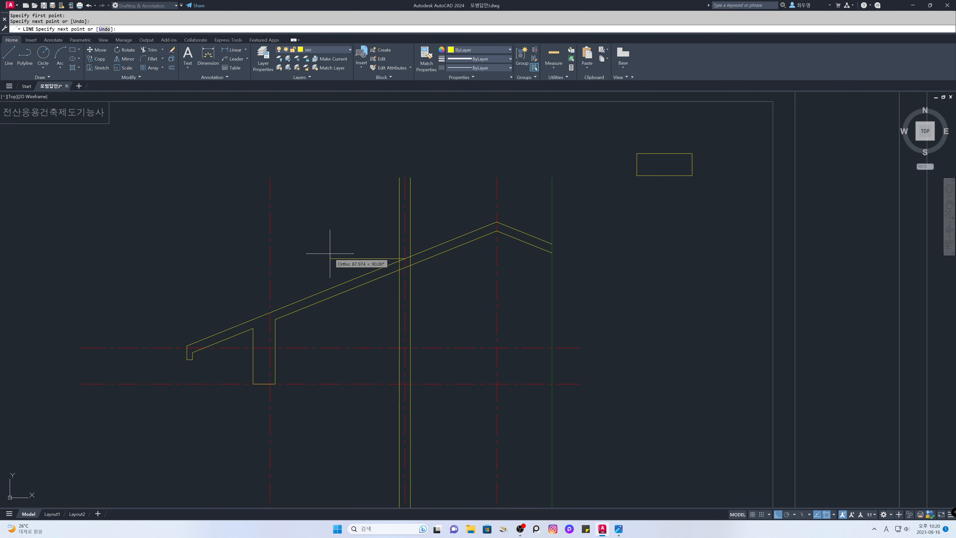
key(Return)
Step: Offset the horizontal guide line 400 downward and erase the original guide line
text(o)
key(Return)
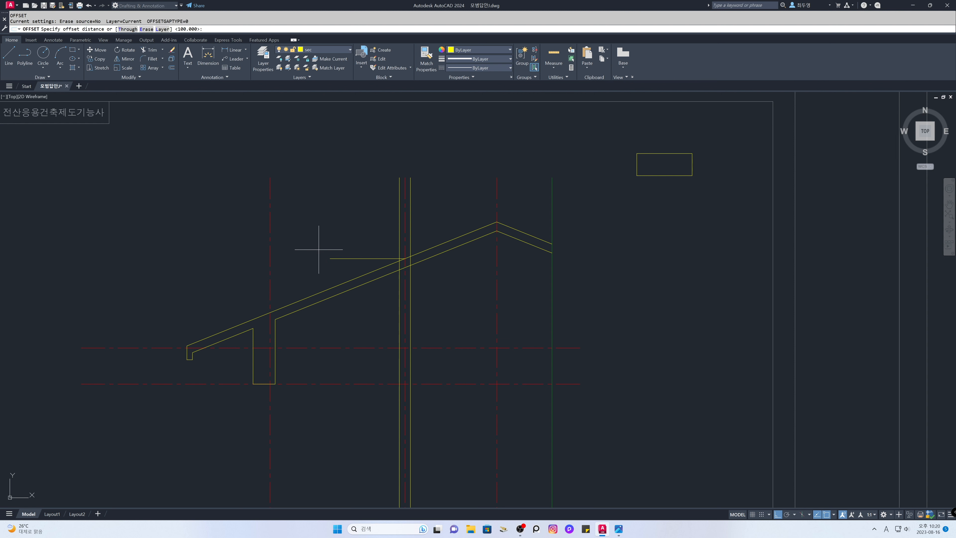
text(400)
key(Return)
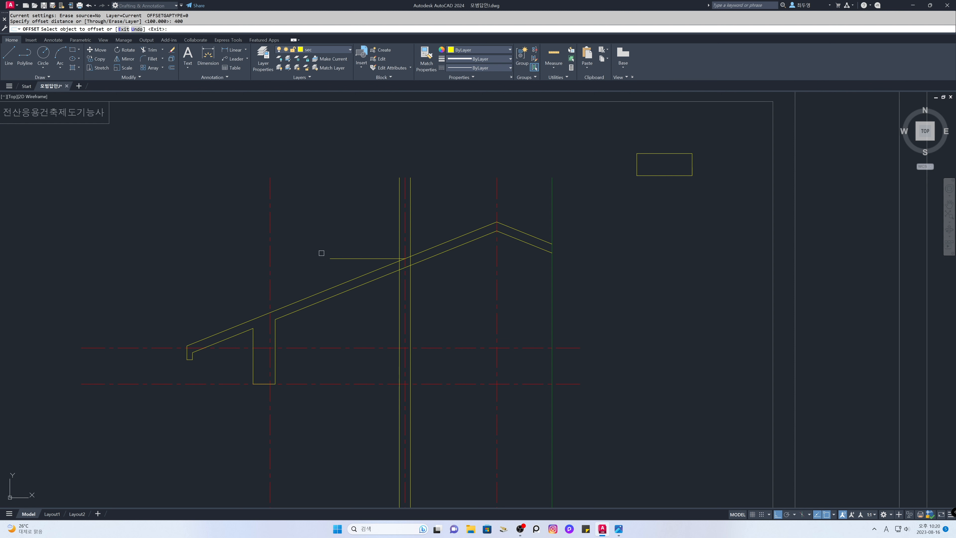
click(343, 260)
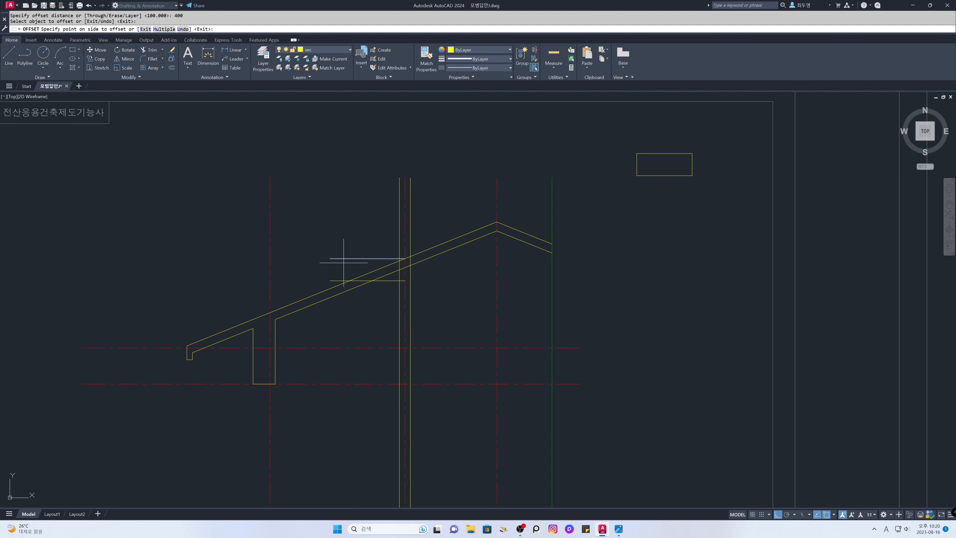
click(363, 316)
key(Return)
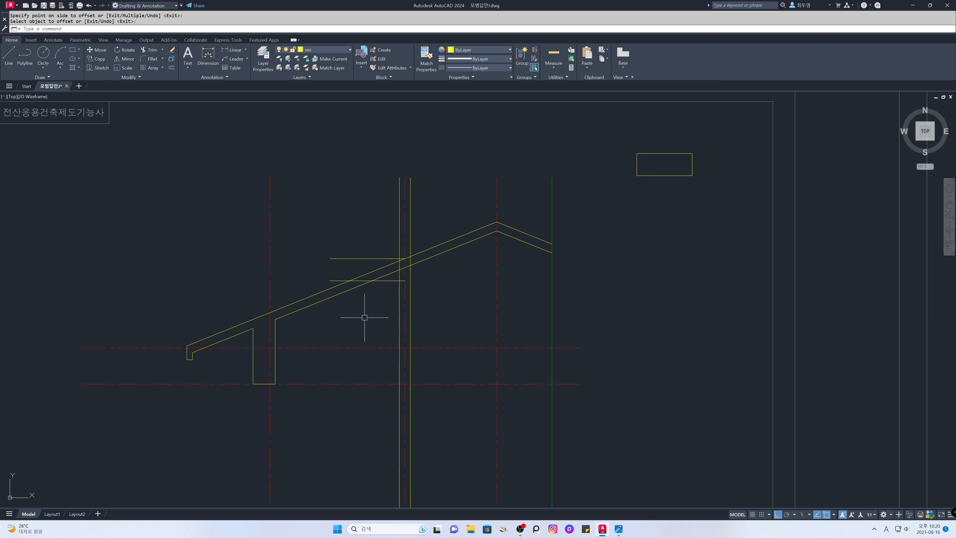
text(e)
key(Return)
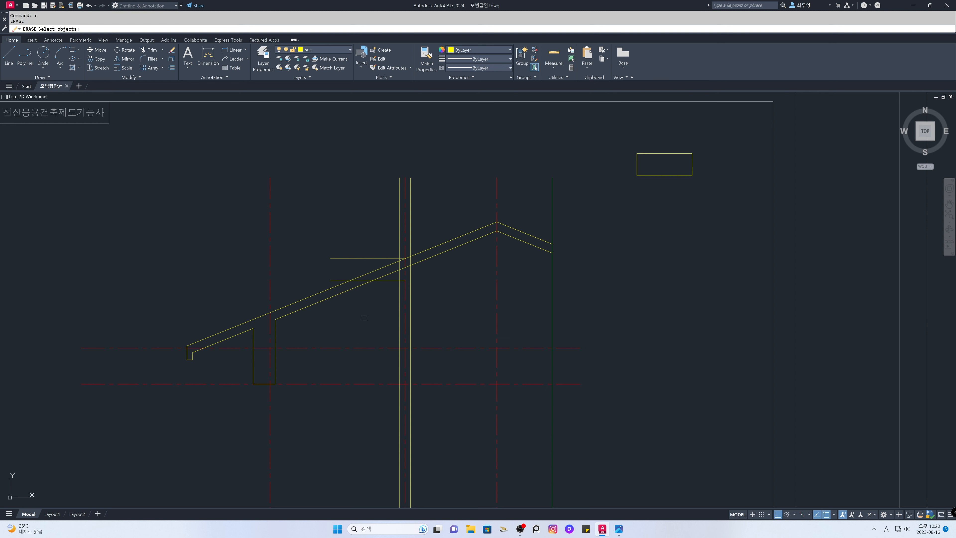
click(356, 258)
key(Return)
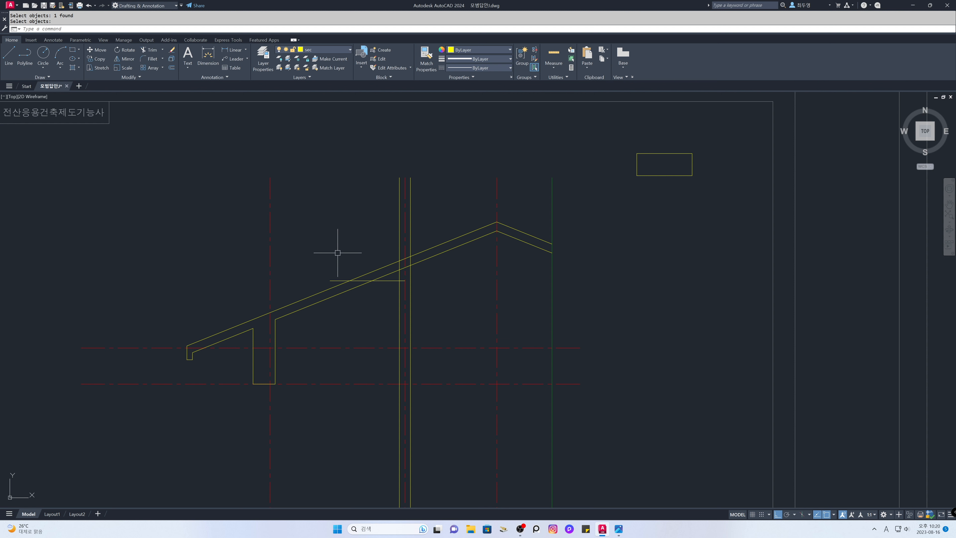
Step: Freeze the cen layer and trim the lower roof line between the two middle vertical beam lines
click(342, 50)
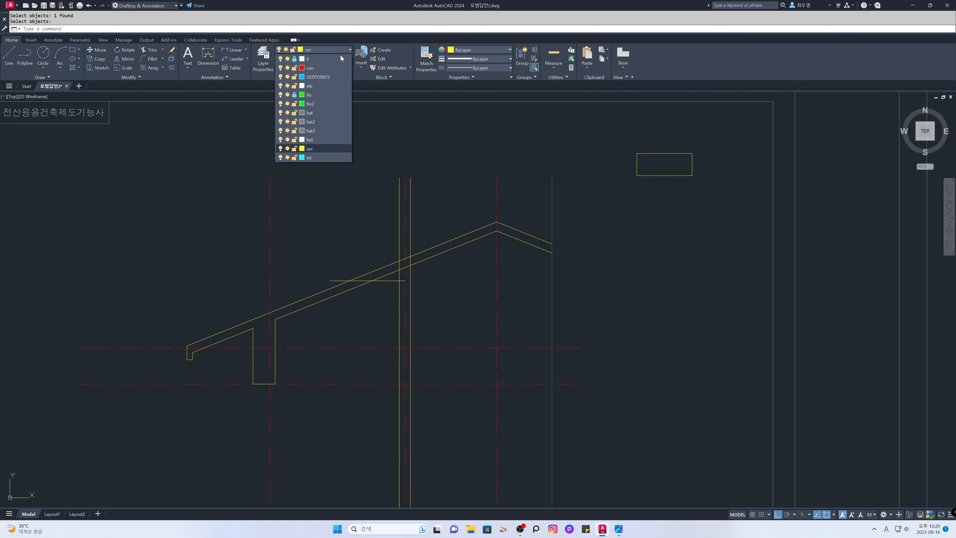
click(289, 70)
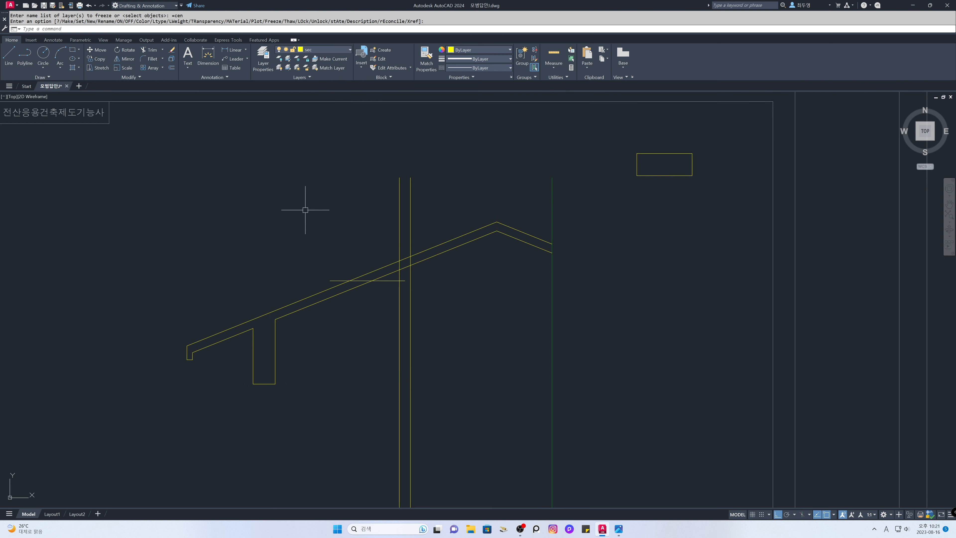
text(tr)
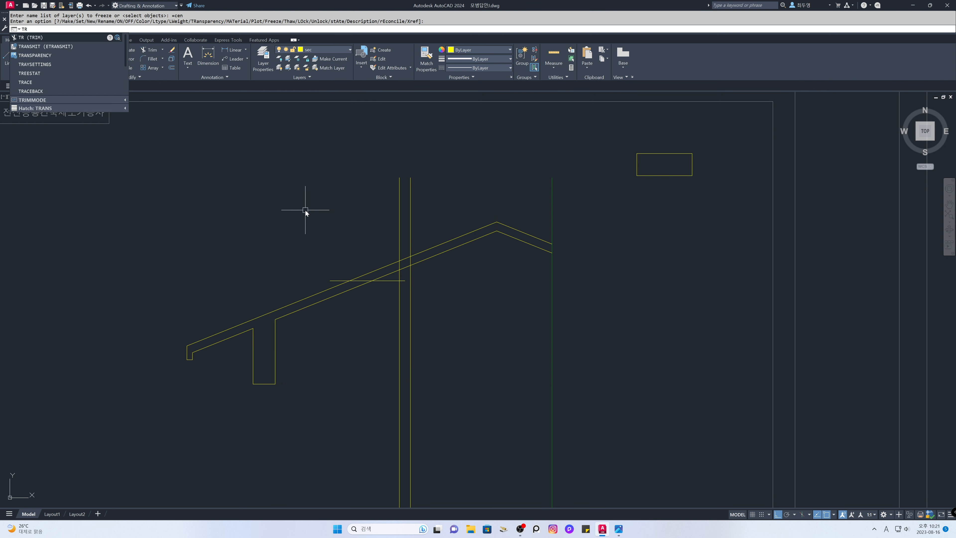
key(Return)
key(Return)
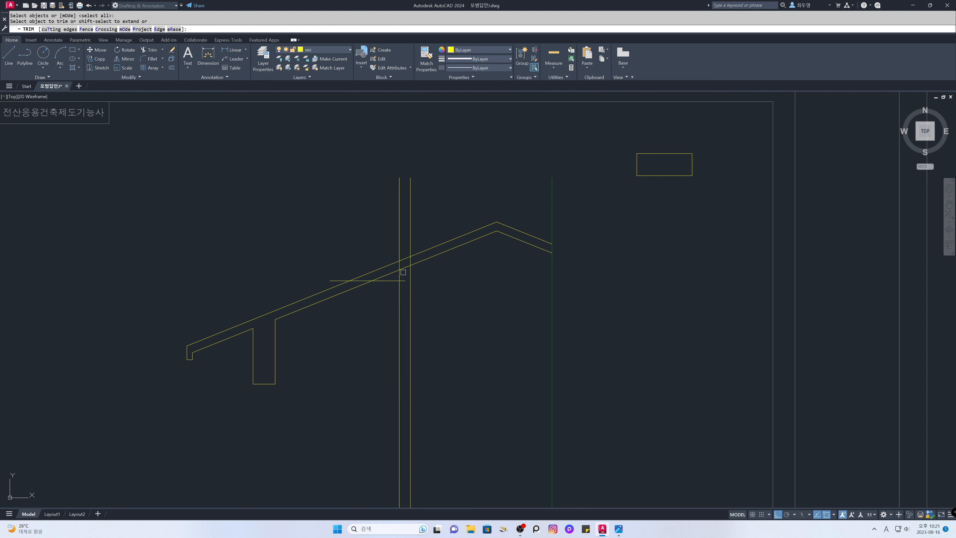
click(403, 269)
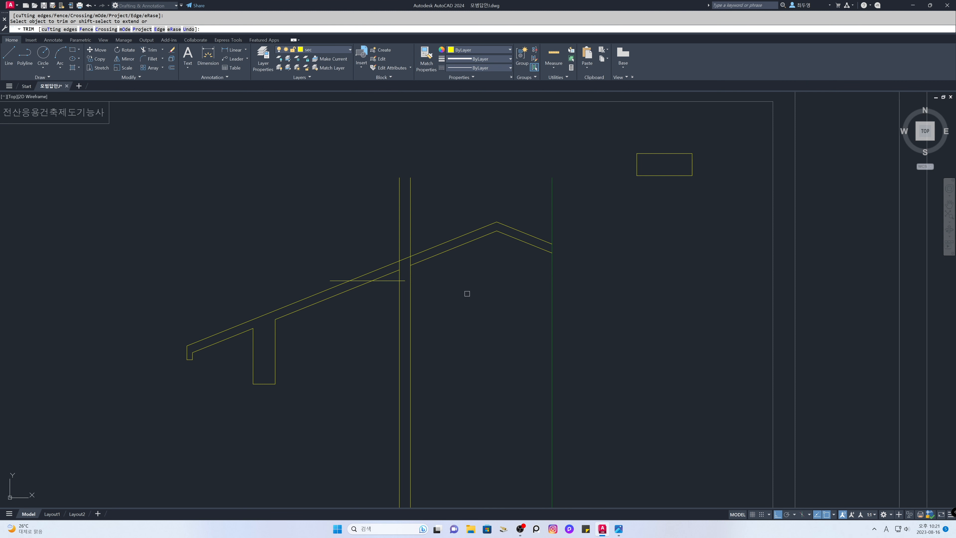
key(Return)
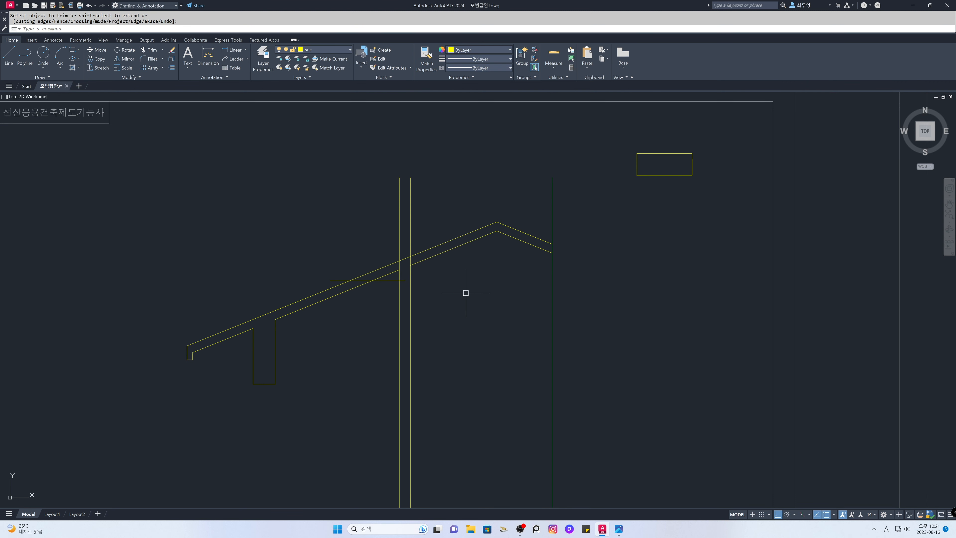
Step: Fillet the middle beam's vertical lines with the lower roof line and the horizontal bottom line into sharp corners
text(f)
key(Return)
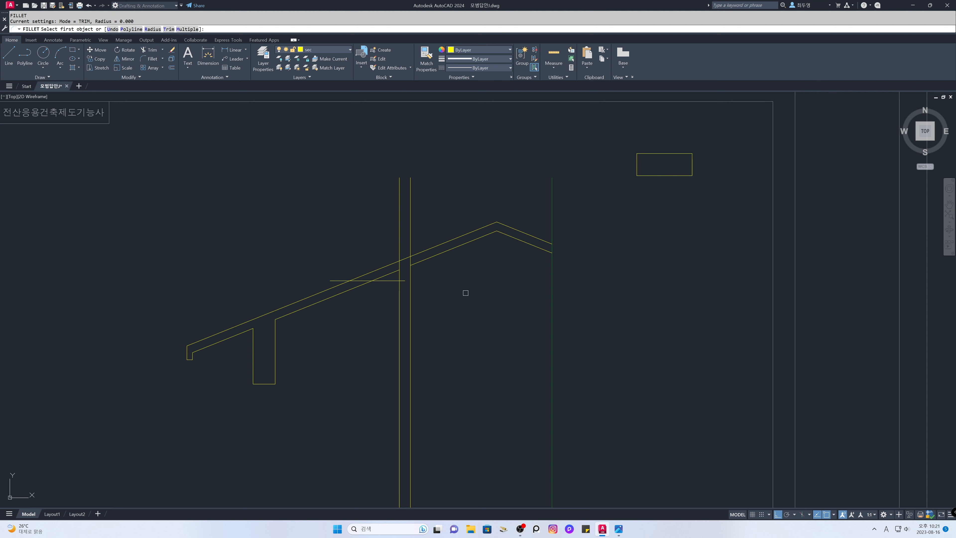
text(m)
key(Return)
click(416, 263)
click(409, 273)
click(409, 276)
click(406, 277)
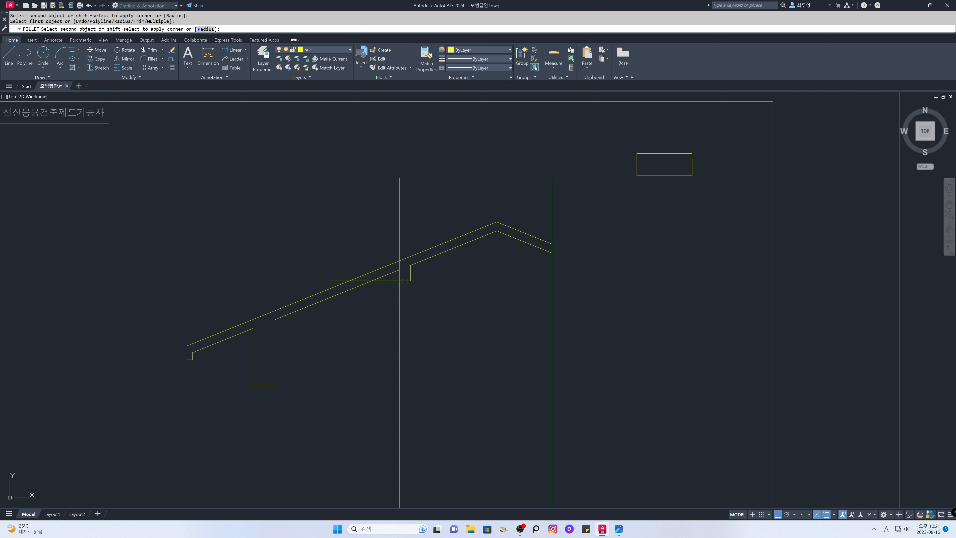
click(406, 278)
click(400, 277)
click(400, 274)
click(393, 274)
key(Return)
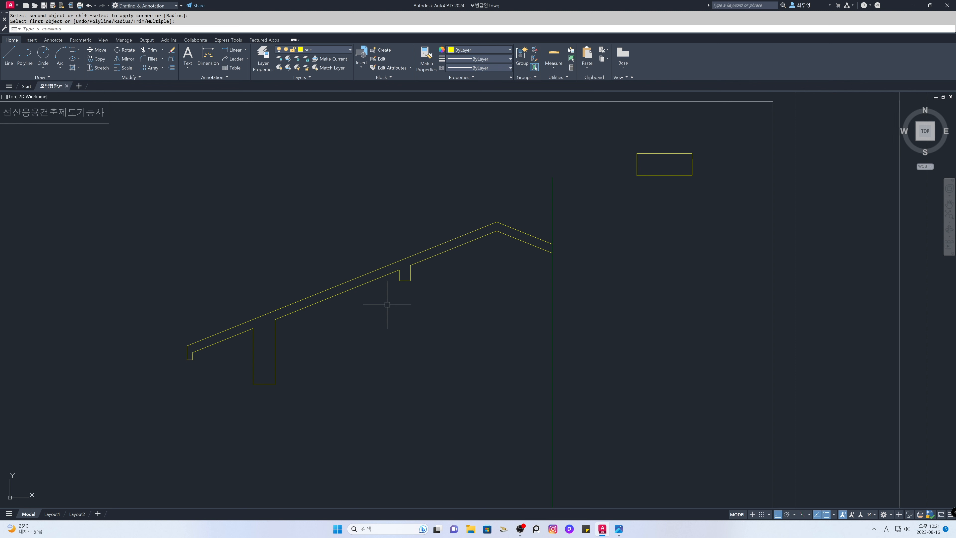
Step: Draw a horizontal guide line to the left from the ridge apex of the upper roof lines
text(l)
key(Return)
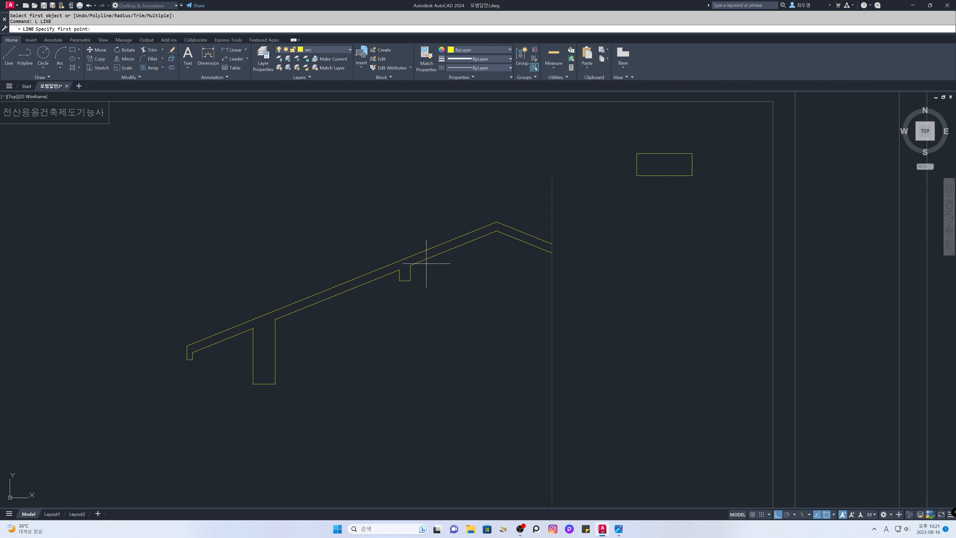
click(496, 221)
click(387, 218)
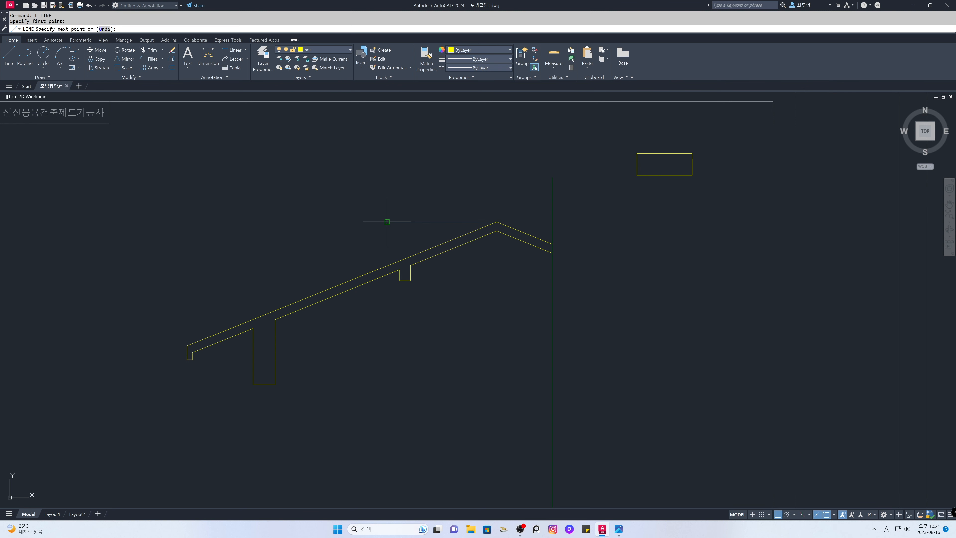
key(Return)
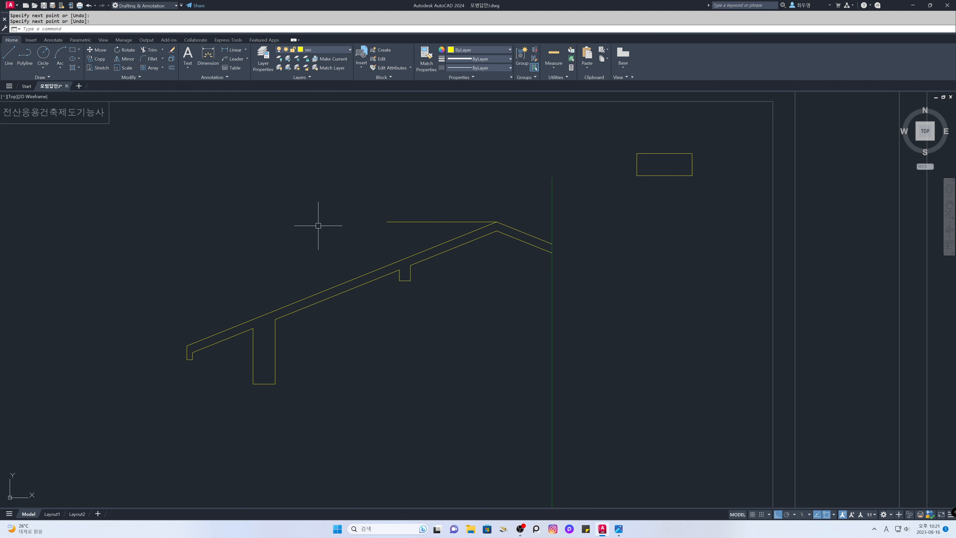
Step: Offset the ridge guide line 400 downward and erase the original line at the apex
text(o)
key(Return)
text(400)
key(Return)
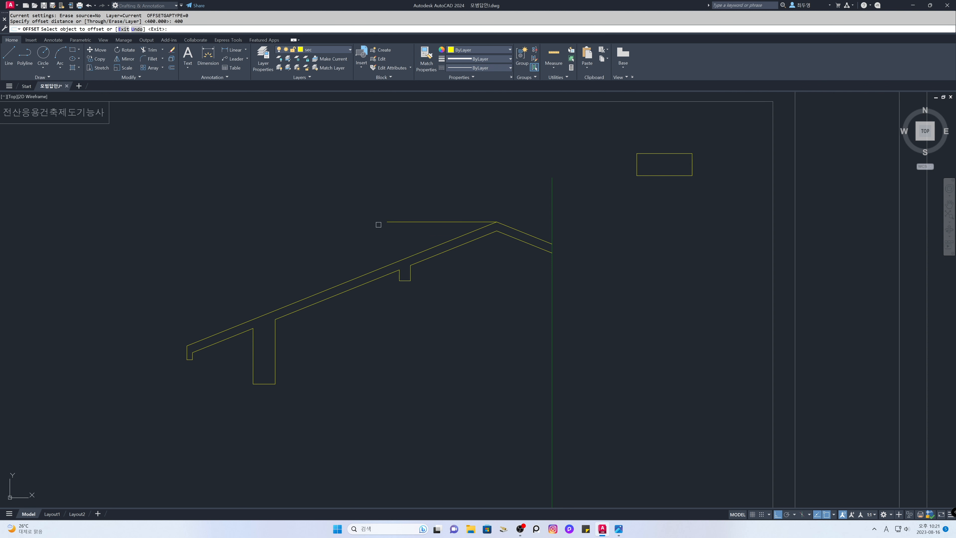
click(421, 221)
click(451, 287)
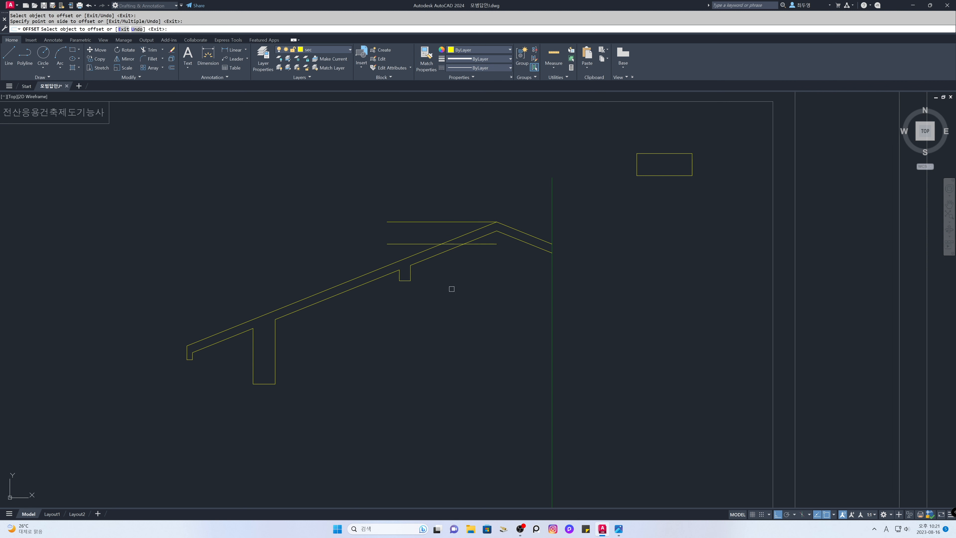
key(Return)
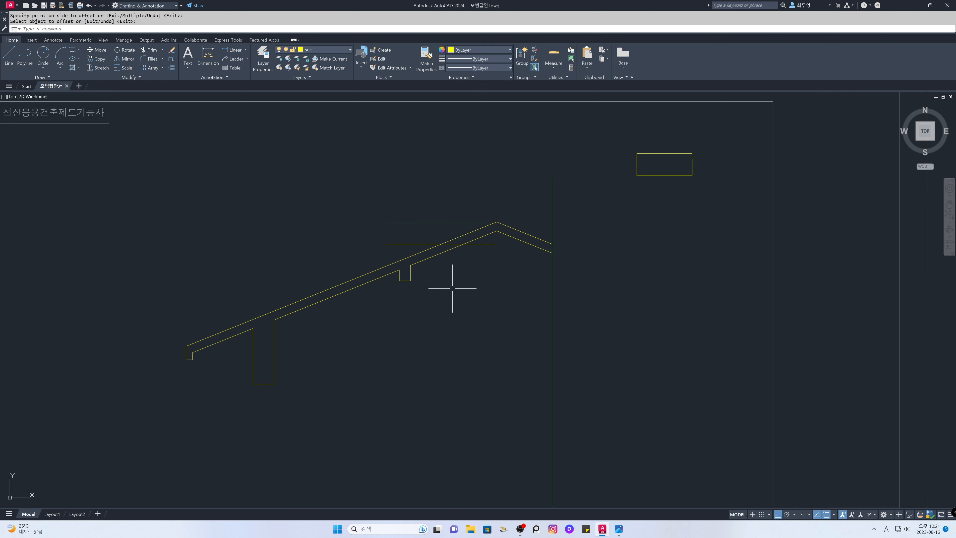
text(e)
key(Return)
click(444, 222)
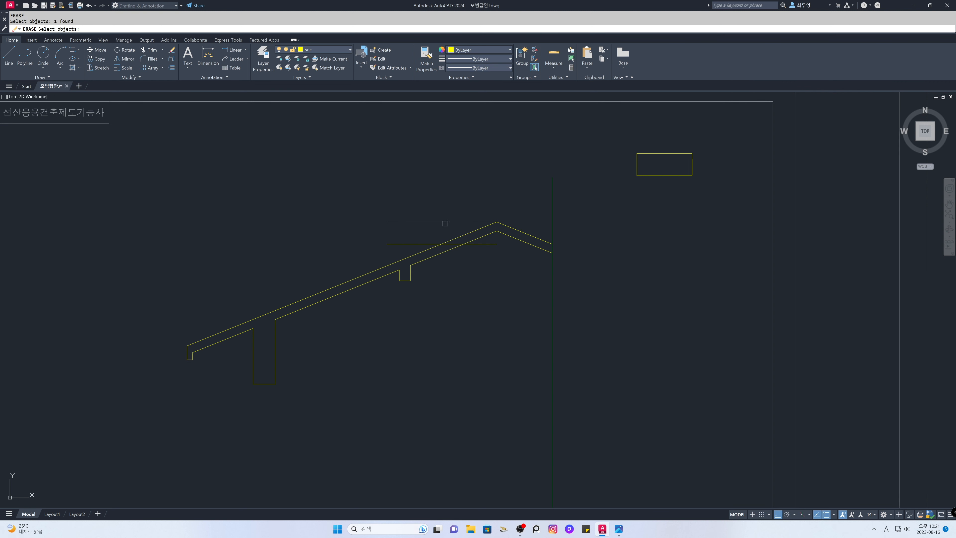
key(Return)
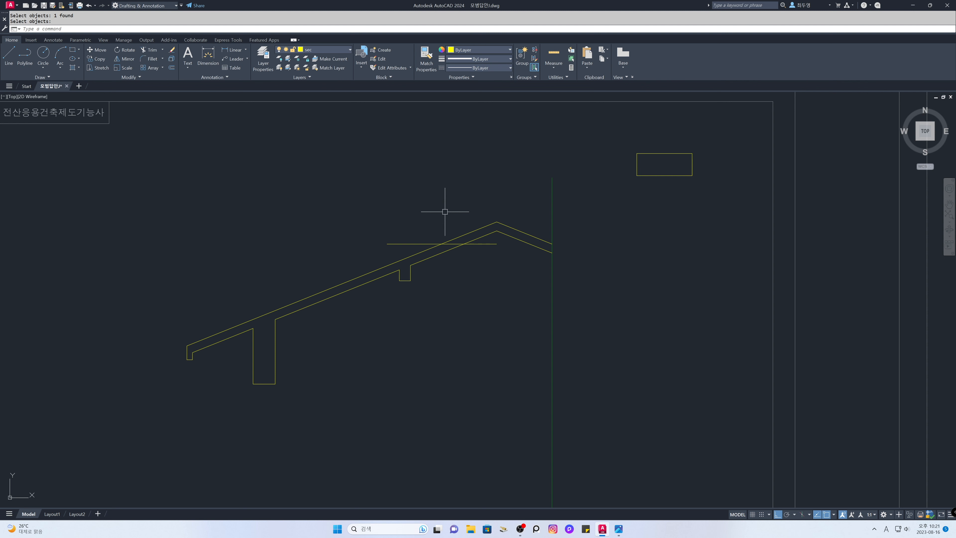
Step: Fillet the horizontal line below the ridge with the lower roof line on both slopes into sharp corners
text(f)
key(Return)
text(m)
key(Return)
click(450, 251)
click(485, 245)
click(490, 245)
click(536, 249)
key(Return)
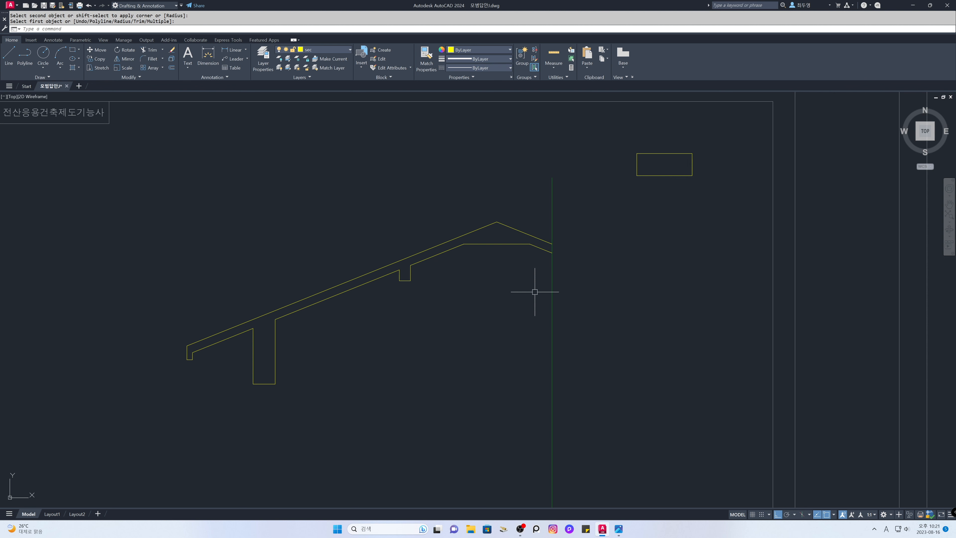
Step: Thaw the cen layer and move the upper horizontal centerline up to where the left vertical centerline meets the upper roof line
click(348, 51)
click(287, 68)
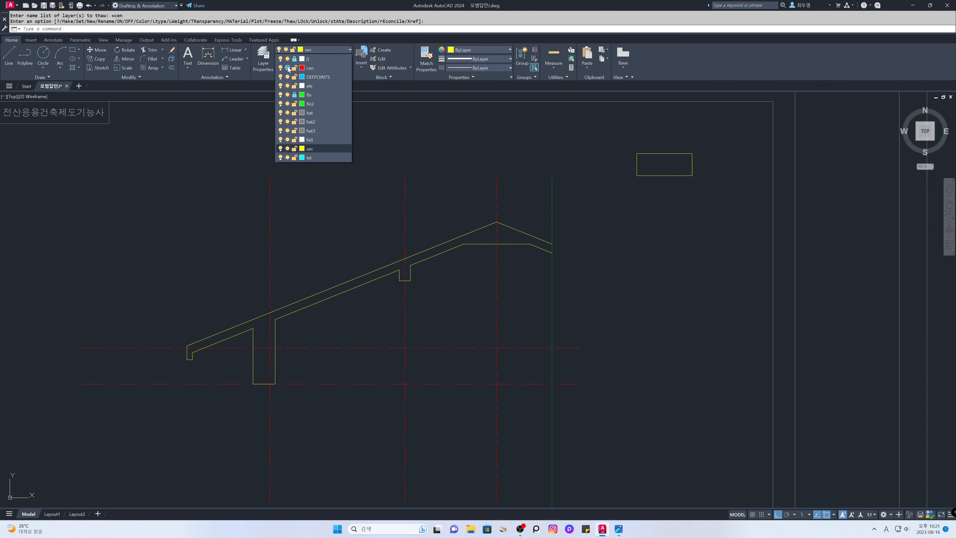
click(220, 169)
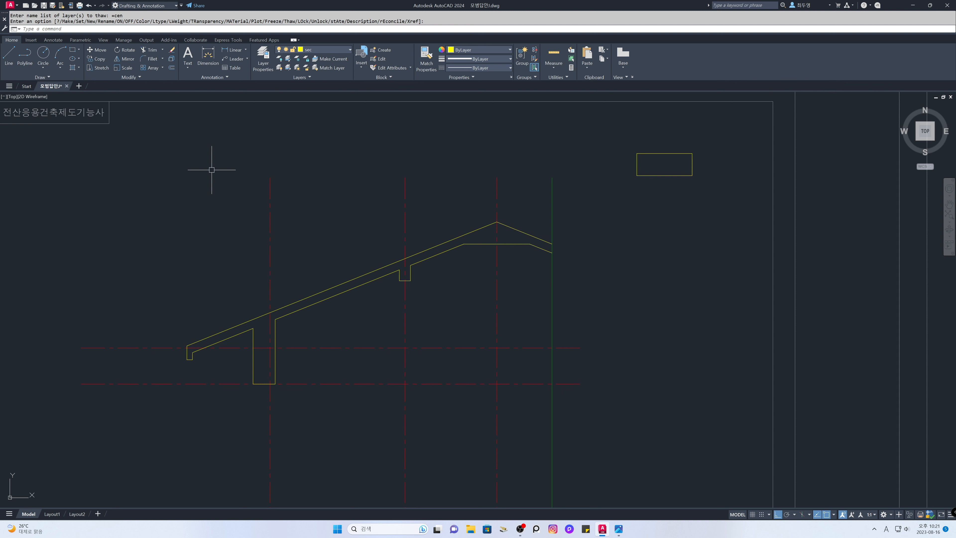
text(m)
key(Return)
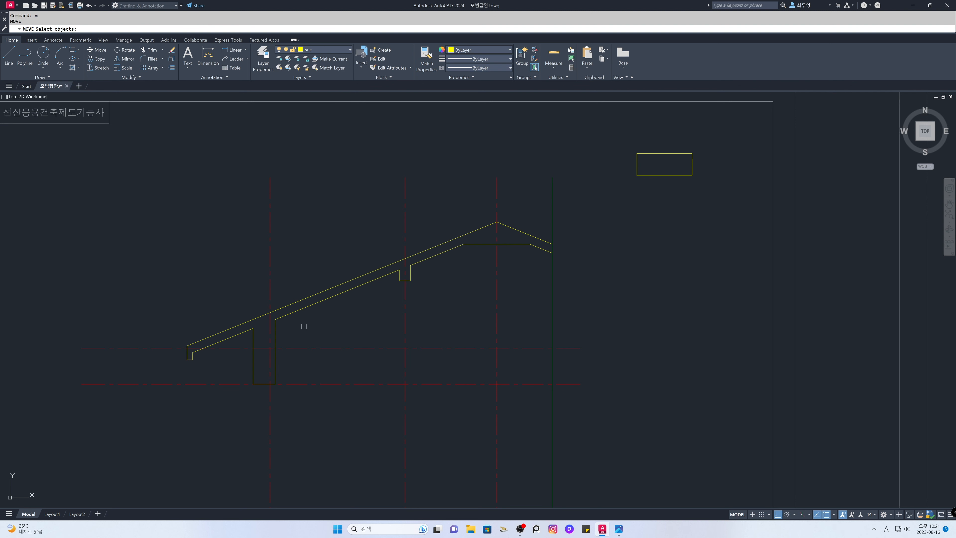
click(297, 347)
key(Return)
click(270, 348)
click(273, 312)
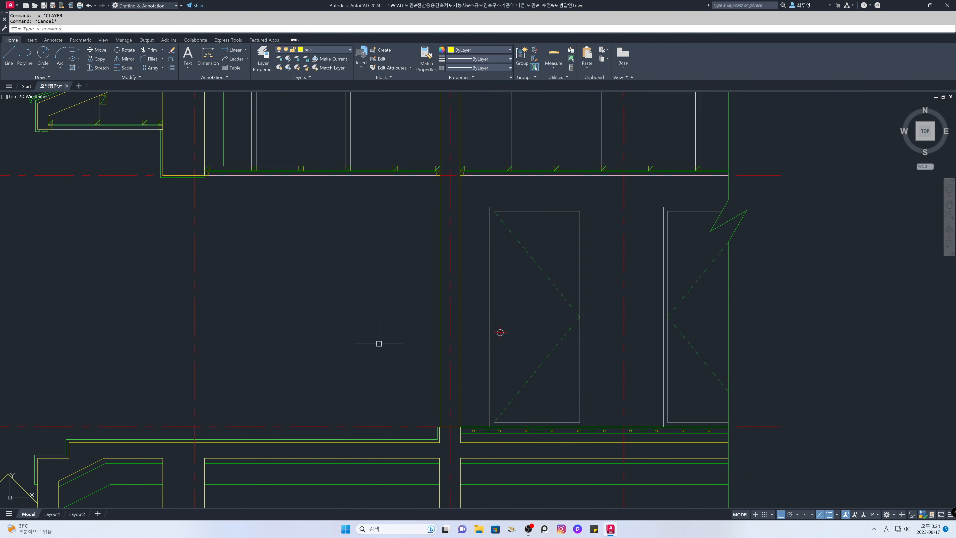
Step: Freeze the cen layer and offset the short line at the foot of the middle wall 2100 upward
click(327, 49)
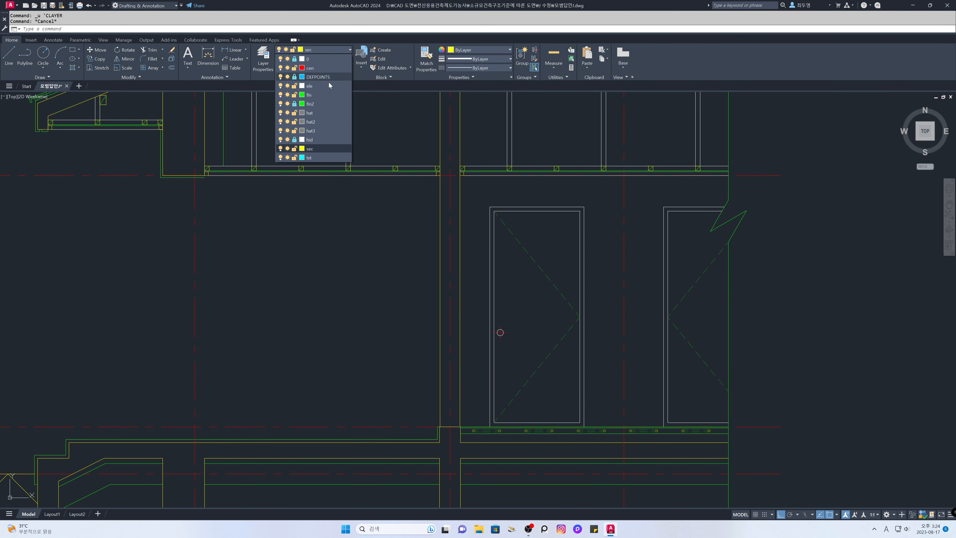
click(287, 68)
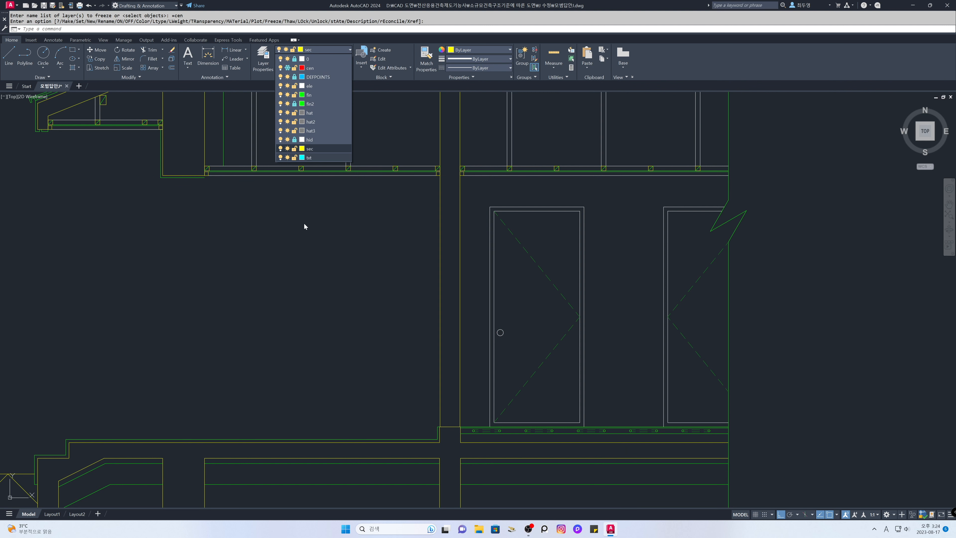
key(Return)
text(o)
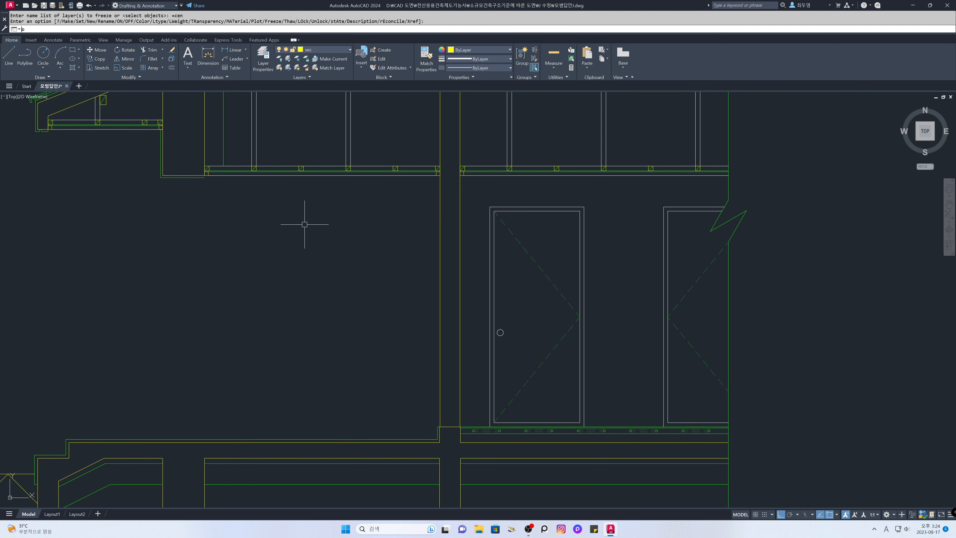
key(Return)
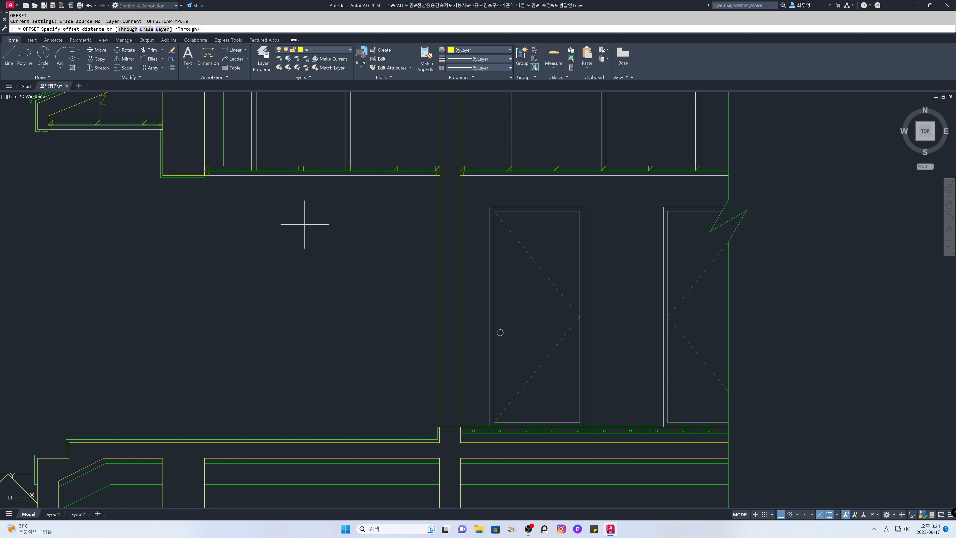
text(2100)
key(Return)
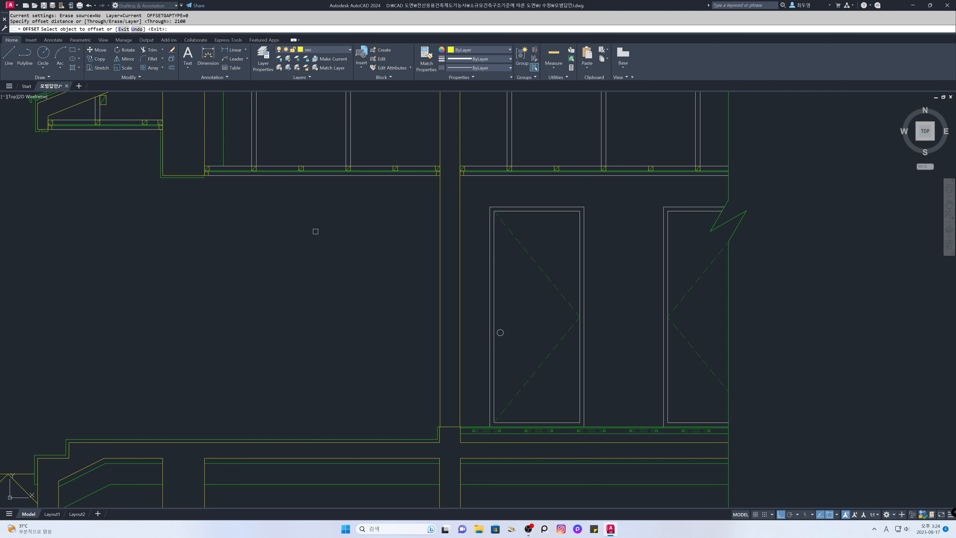
click(450, 427)
click(449, 358)
key(Return)
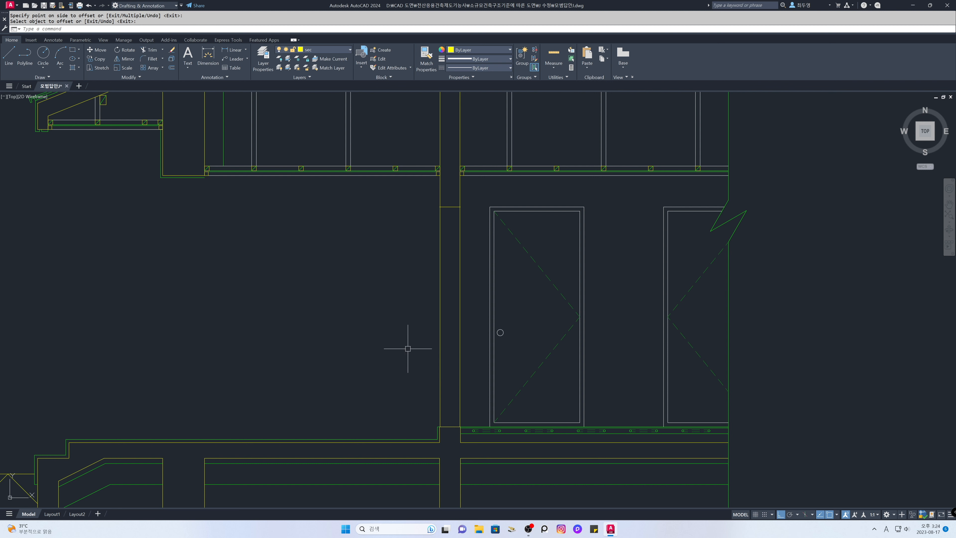
Step: Trim both middle wall lines between the foot line and the new head line to form the opening
text(TR)
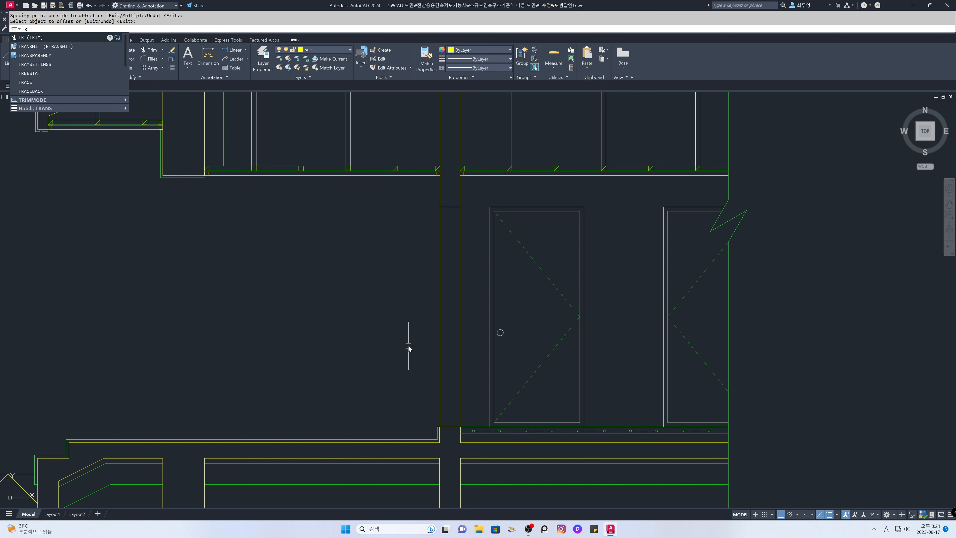
key(Return)
click(470, 346)
click(439, 330)
key(Return)
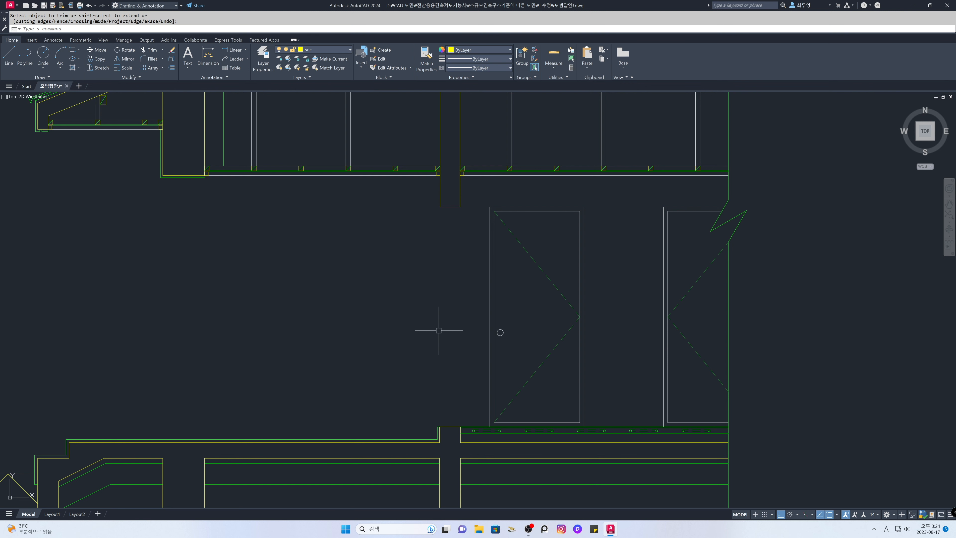
Step: Offset the opening's head line 200 upward to form the lintel's top edge
text(o)
key(Return)
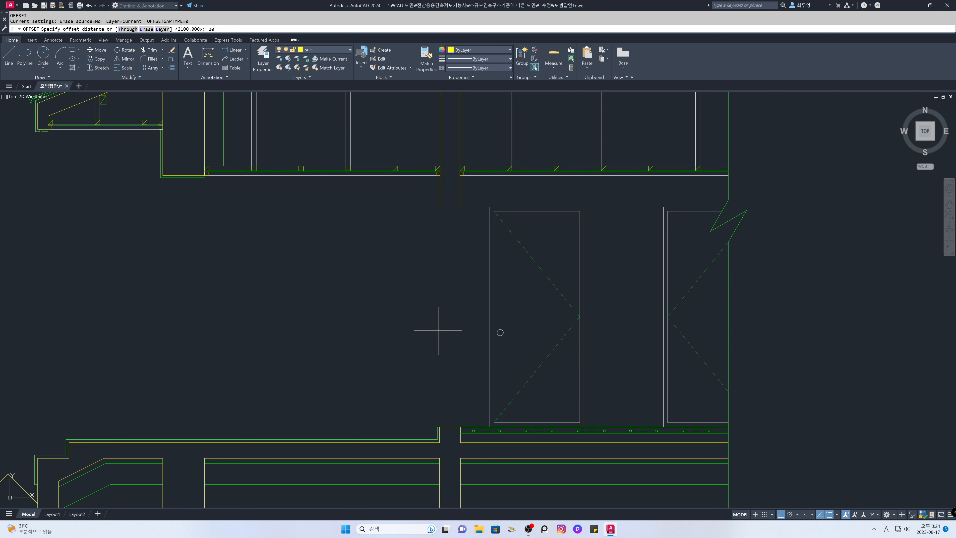
key(Return)
click(451, 206)
click(451, 186)
key(Return)
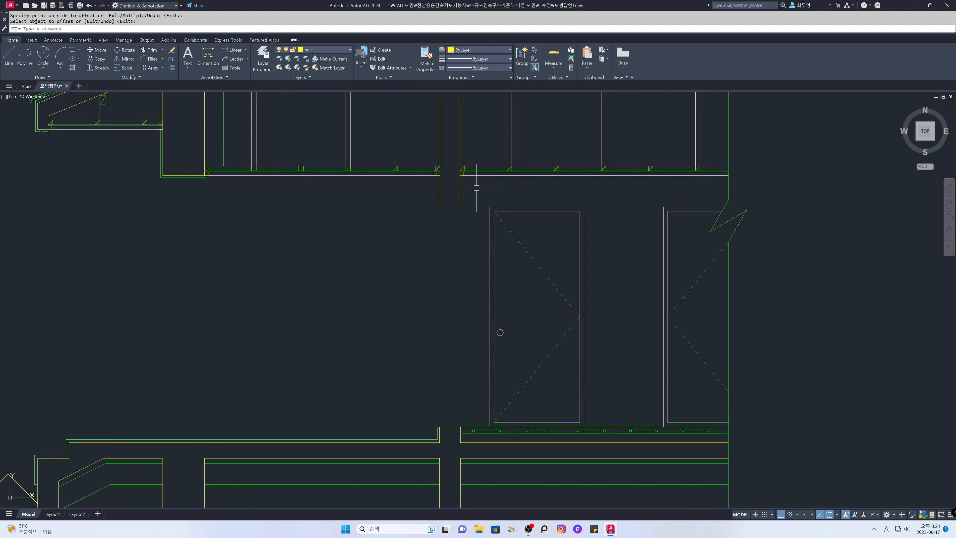
Step: Trim the ends of the lintel's two horizontal lines that project past the wall lines on both sides
text(z)
key(Return)
click(389, 135)
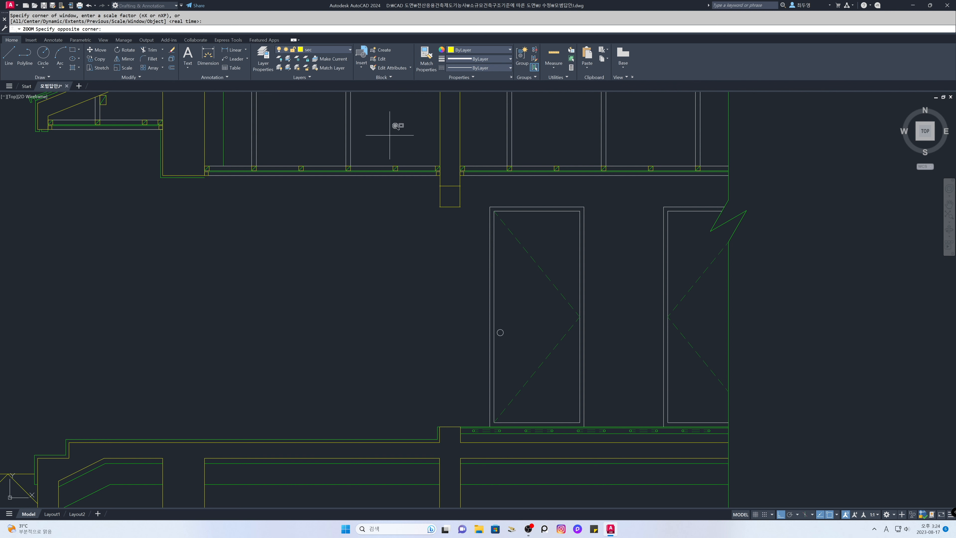
click(513, 241)
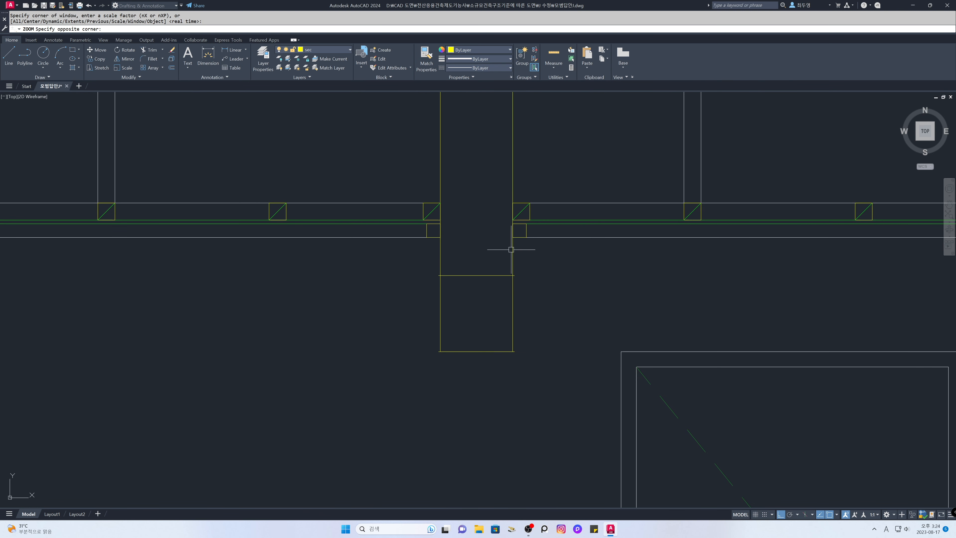
text(tr)
key(Return)
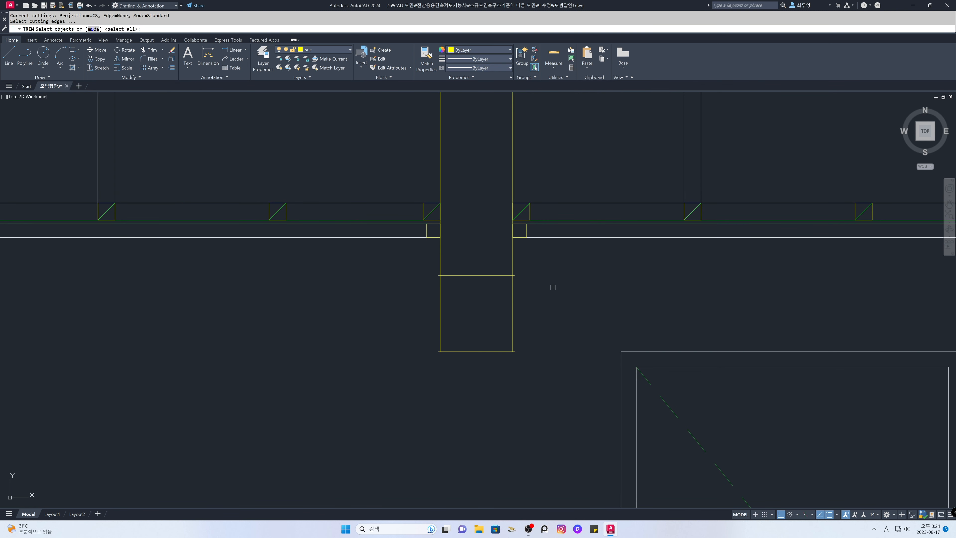
click(542, 371)
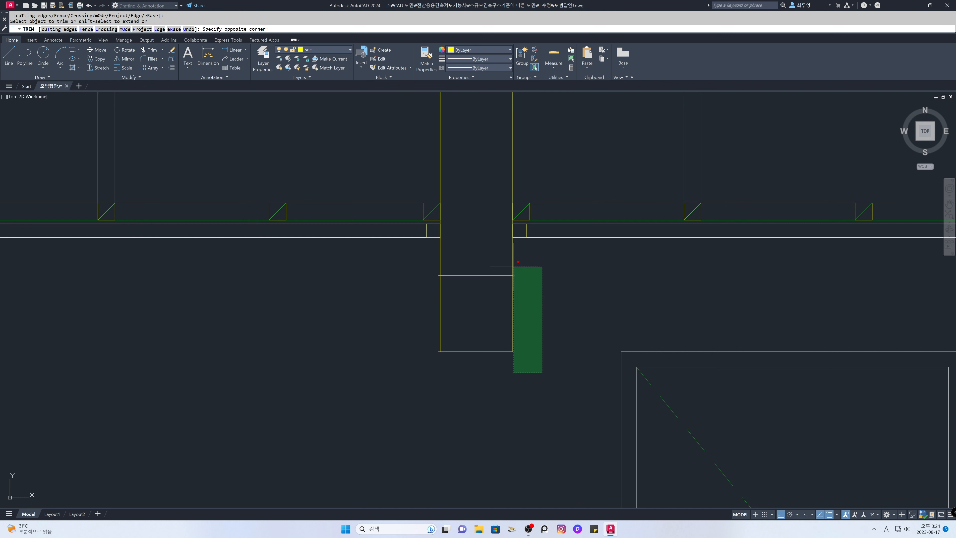
click(514, 267)
click(419, 260)
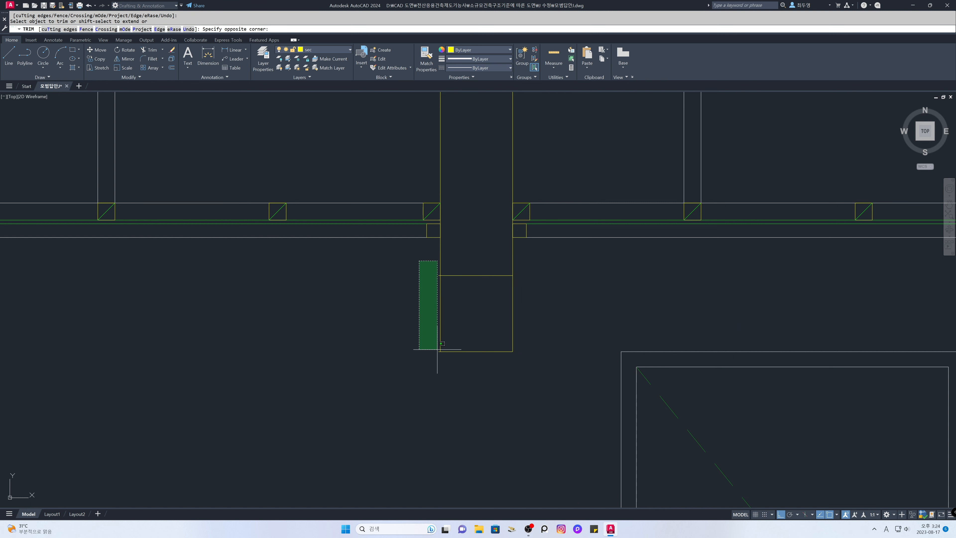
click(439, 364)
key(Return)
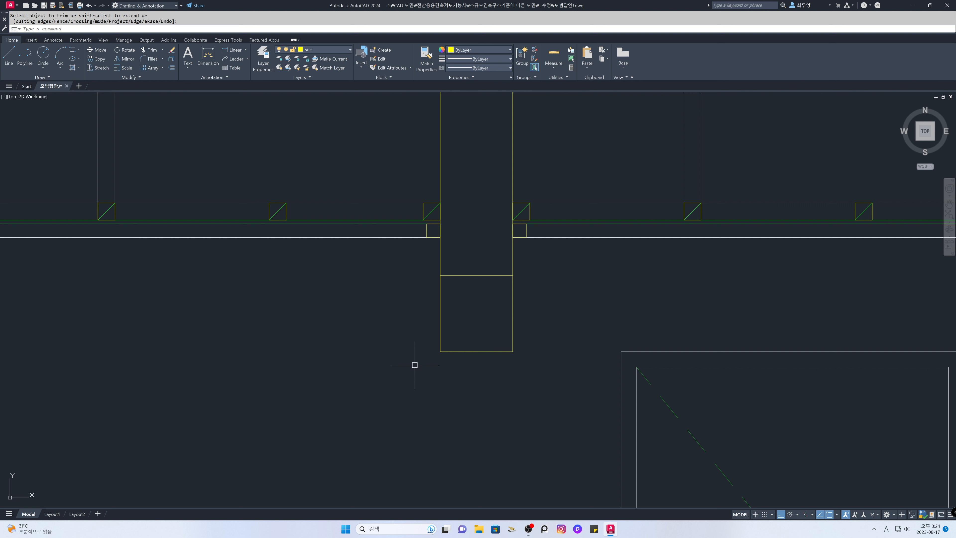
Step: Draw two crossing diagonals between the opposite corners of the lintel box
text(l)
key(Return)
click(440, 351)
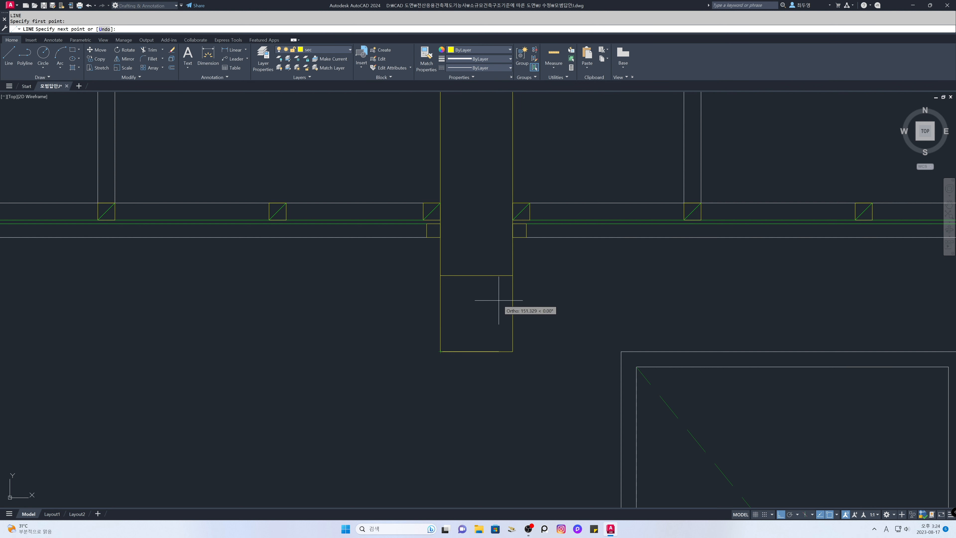
click(513, 275)
key(Return)
key(Return)
click(440, 275)
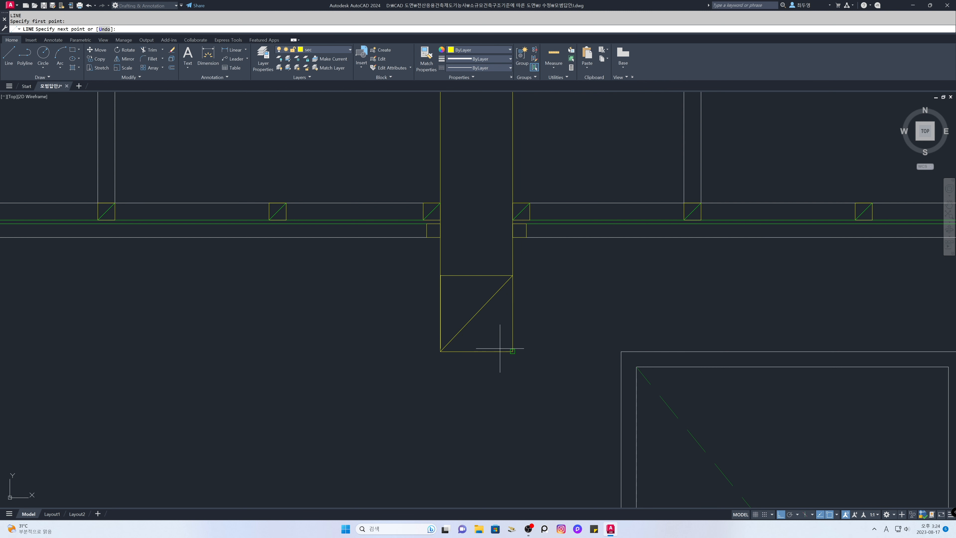
click(512, 351)
key(Return)
Step: Move the two lintel diagonals to the fin layer
click(489, 335)
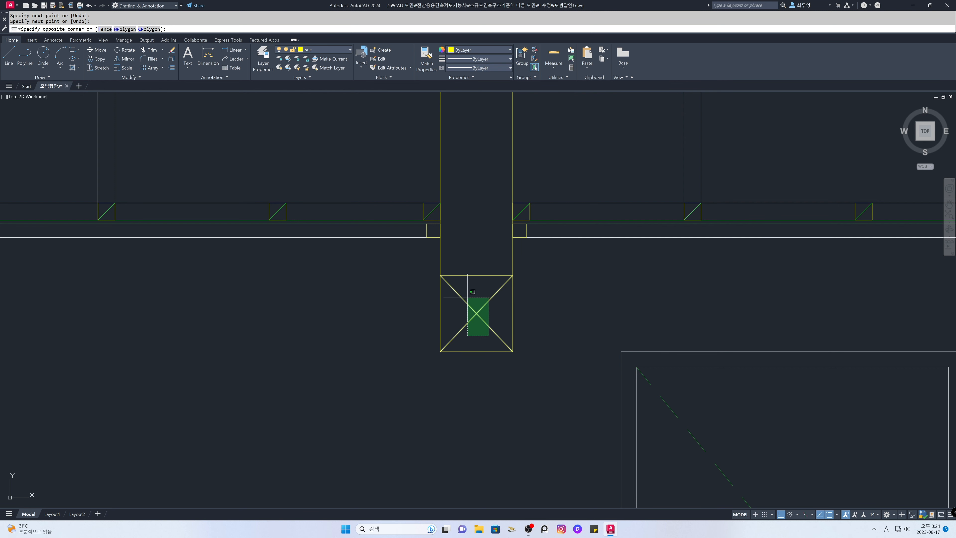
click(467, 297)
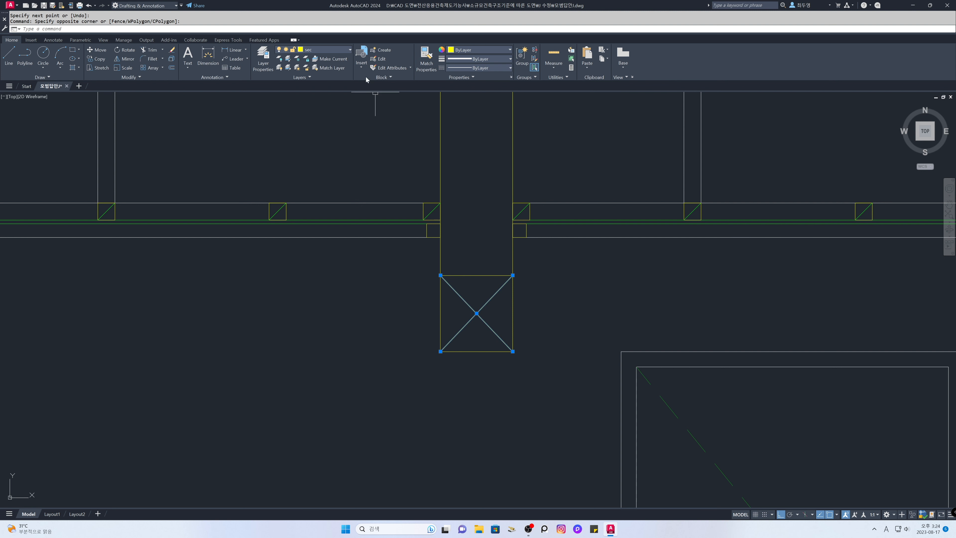
click(348, 52)
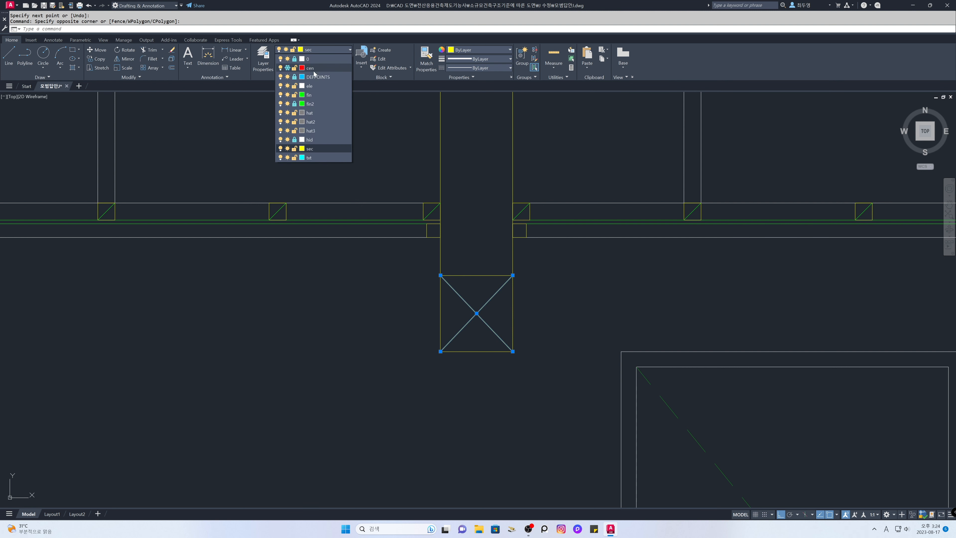
click(310, 96)
key(Escape)
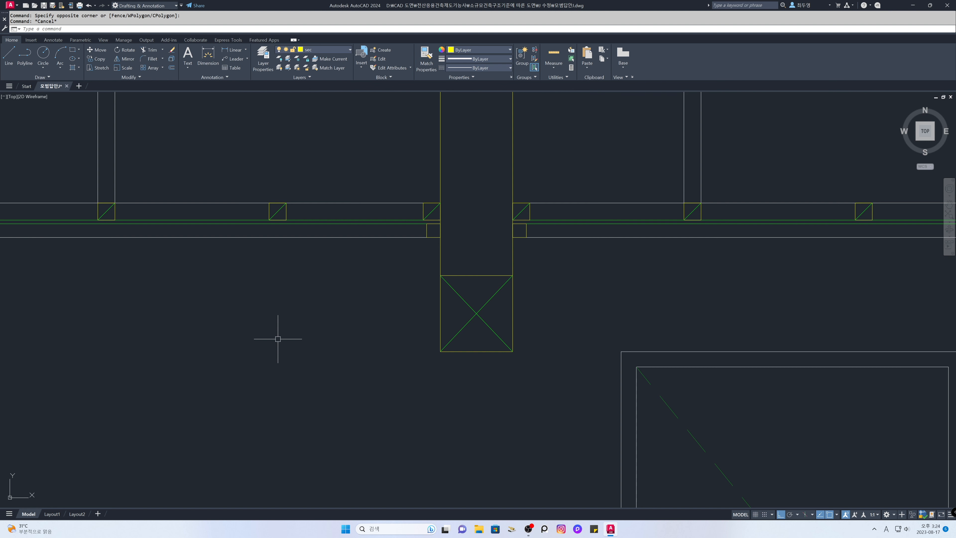
Step: Thaw the cen layer with the whole middle wall opening in view
text(z)
key(Return)
text(p)
key(Return)
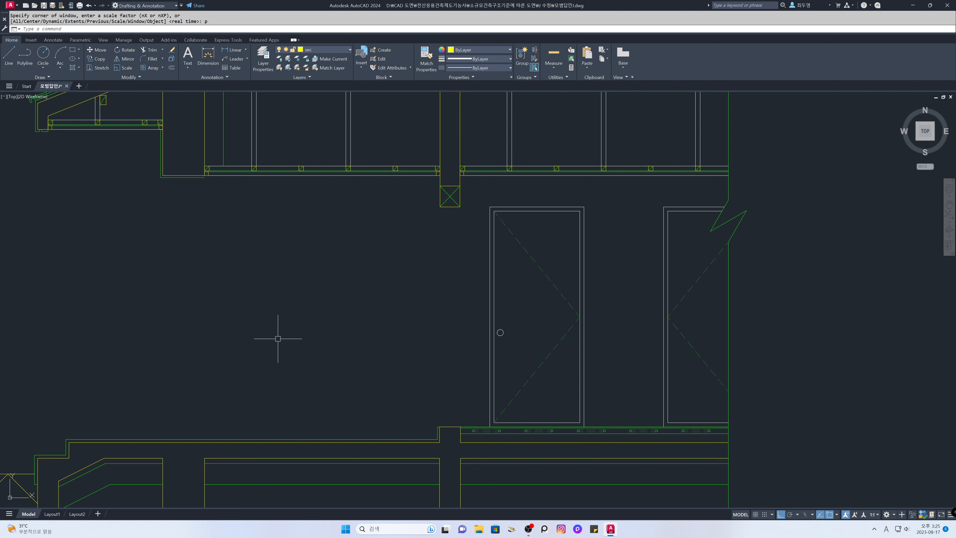
click(337, 52)
click(287, 68)
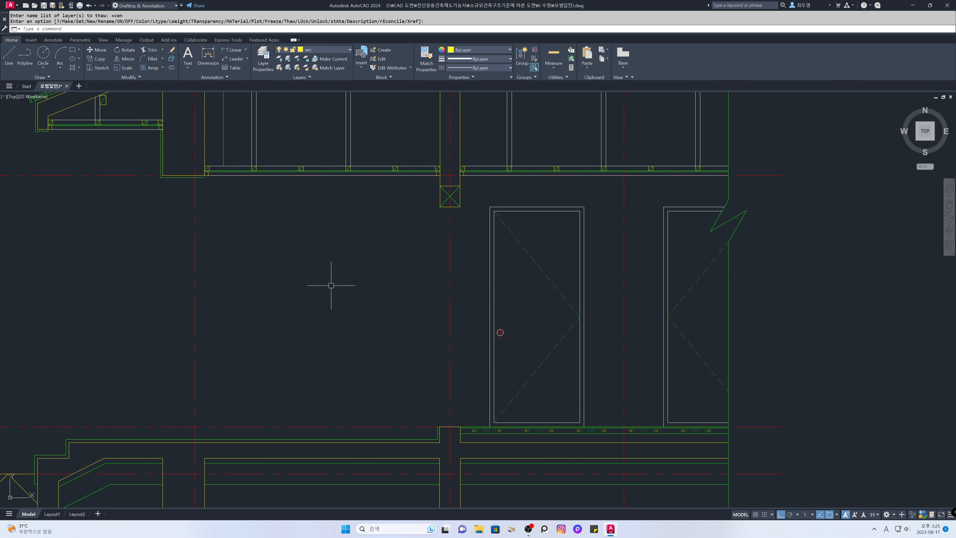
Step: Offset the middle wall's vertical centerline 125 to both sides
text(o)
key(Return)
text(125)
key(Return)
click(449, 304)
click(405, 302)
click(449, 309)
click(478, 310)
key(Return)
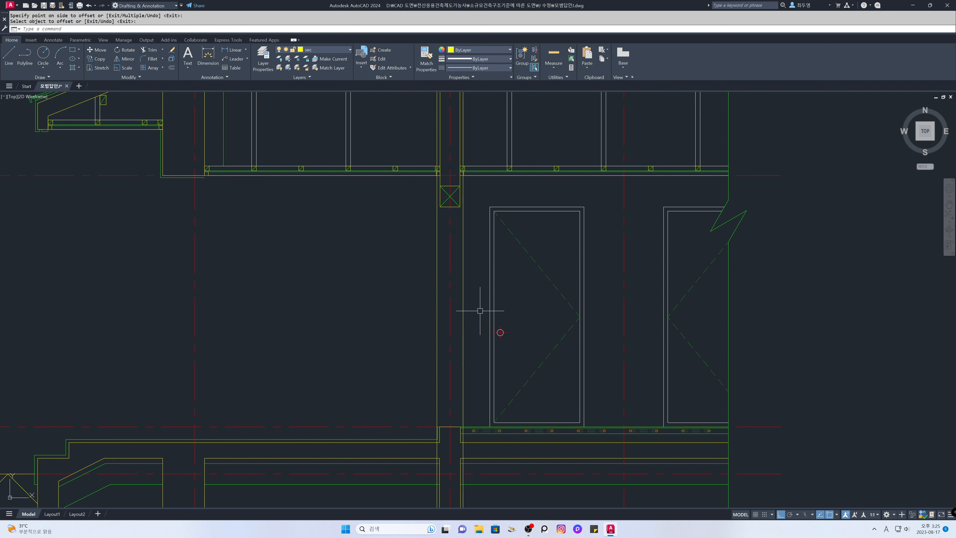
Step: Fillet the two offset vertical lines with the opening's head and foot lines into a closed rectangle with sharp corners
text(f)
key(Return)
text(m)
key(Return)
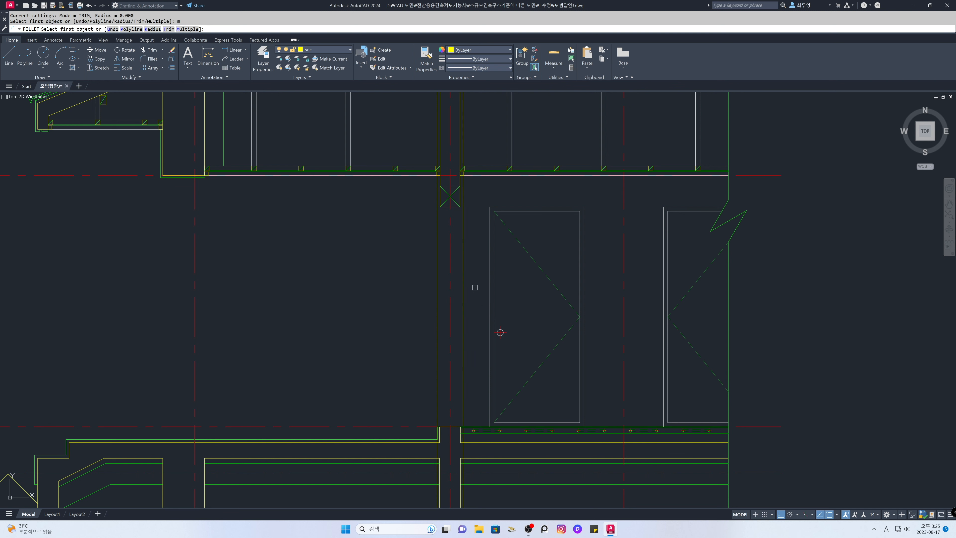
click(462, 226)
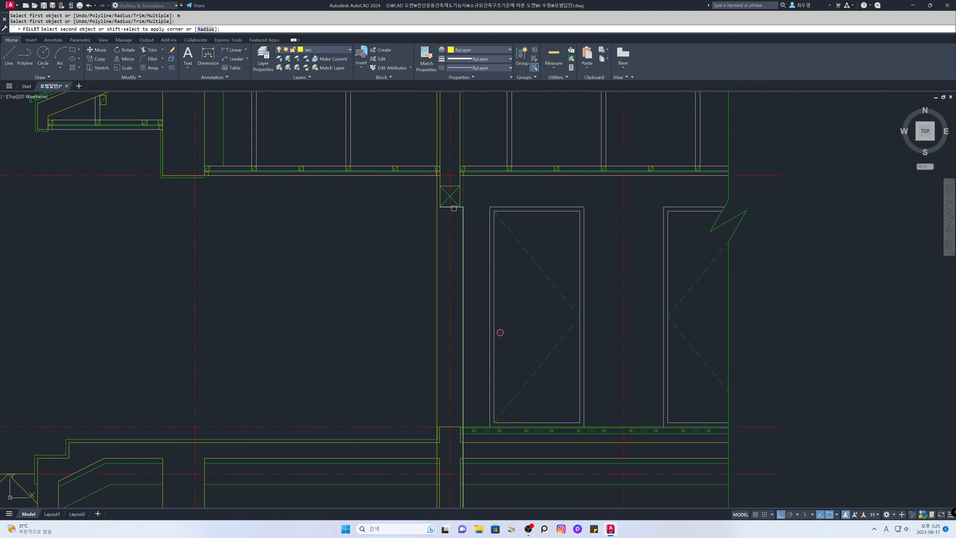
click(438, 217)
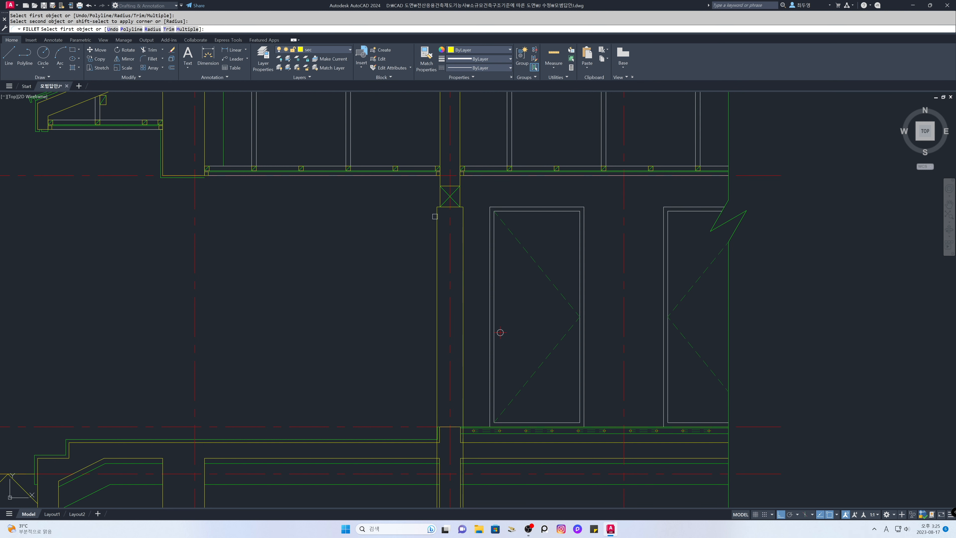
click(443, 426)
key(Return)
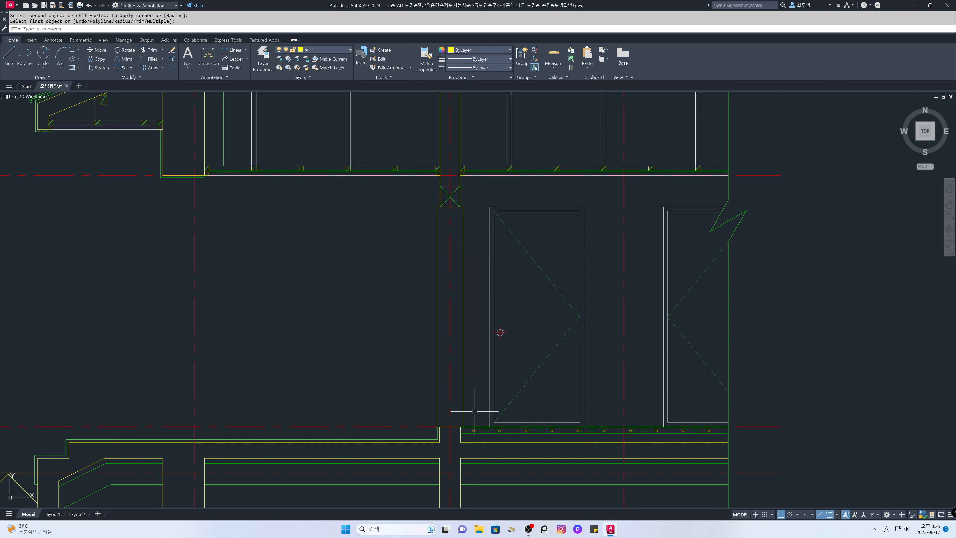
Step: Offset the opening's head line 40 downward and its foot line 40 upward as door frame thicknesses
text(o)
key(Return)
text(40)
key(Return)
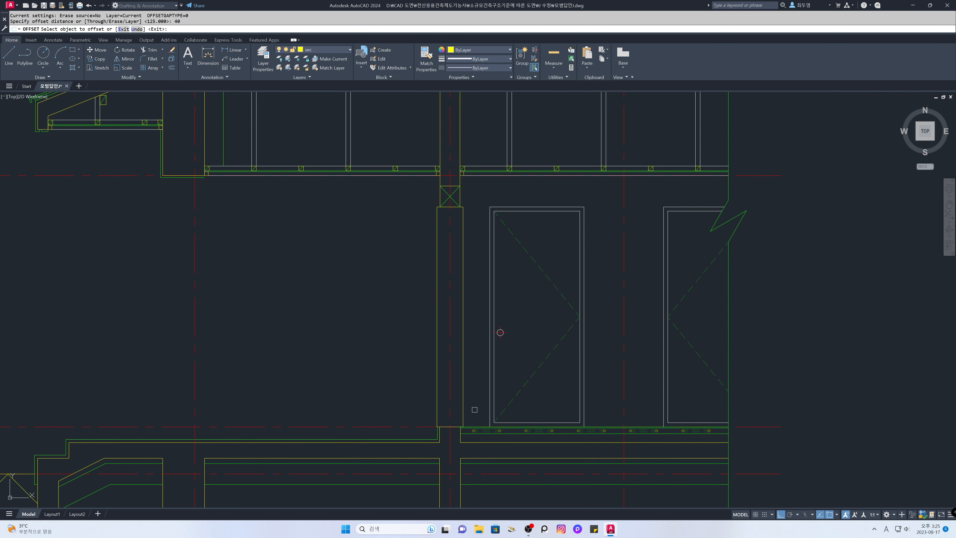
click(452, 207)
click(472, 372)
key(Return)
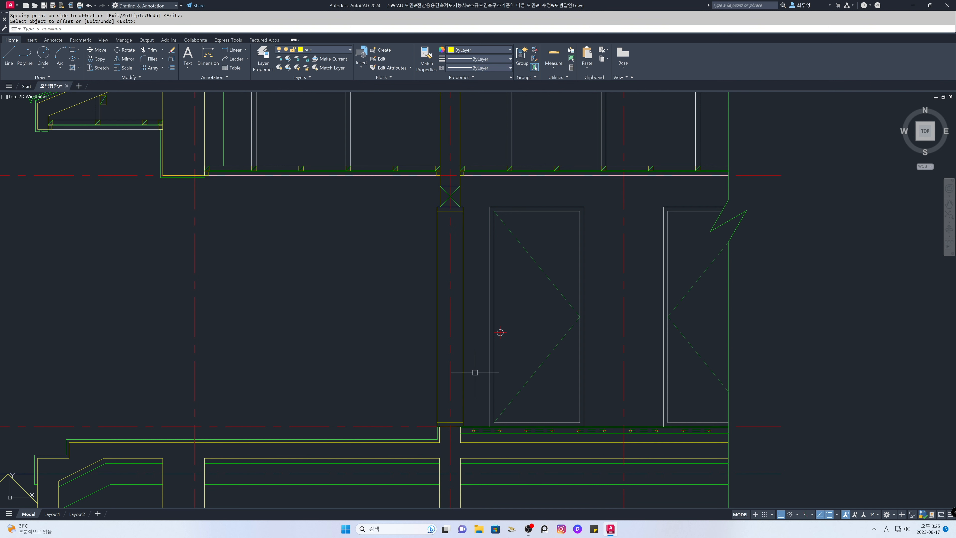
Step: Trim the rectangle's two vertical sides between the upper and lower frame pieces
text(tr)
key(Return)
click(463, 368)
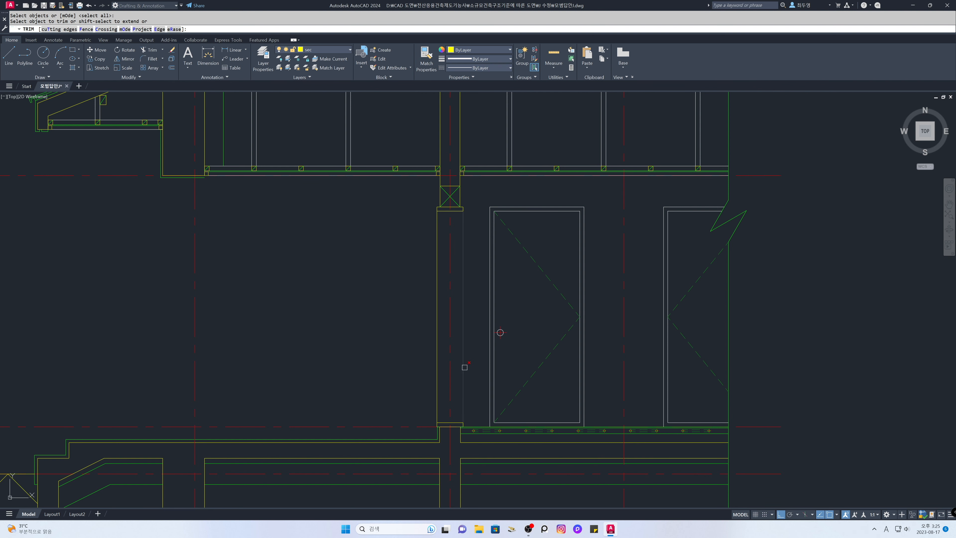
click(437, 366)
key(Return)
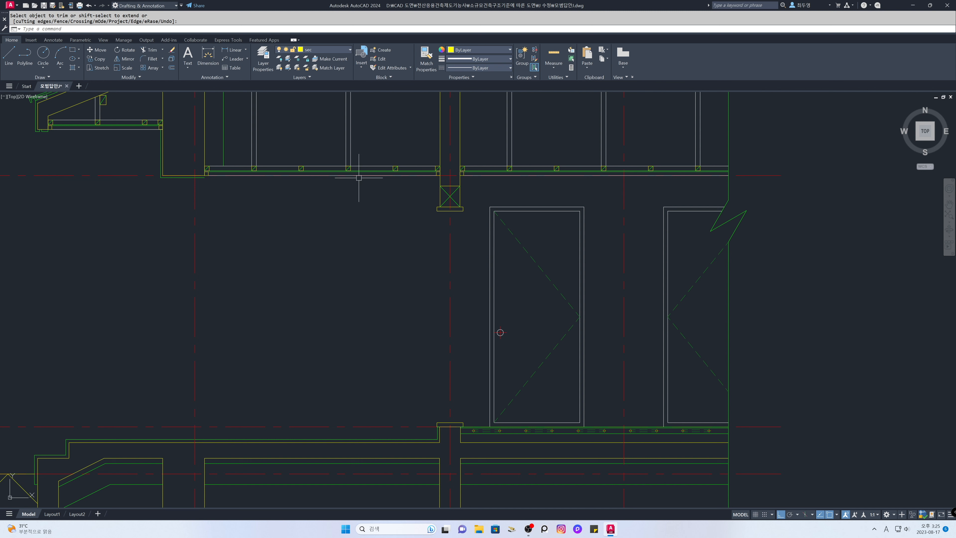
Step: On the ele layer, draw both vertical elevation lines of the middle wall opening between the upper and lower frame pieces
click(337, 51)
click(330, 84)
text(l)
key(Return)
click(436, 210)
key(F11)
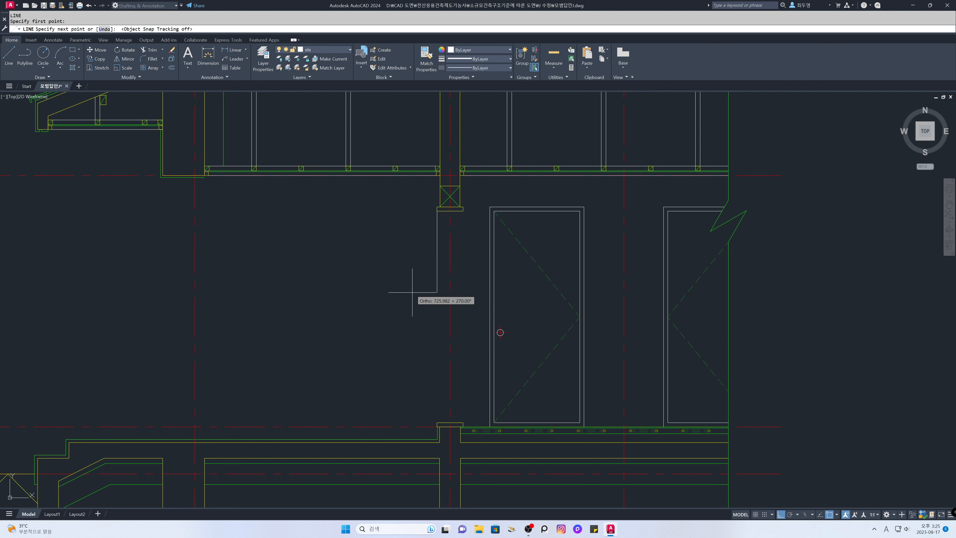
click(437, 422)
key(Return)
key(Return)
click(463, 420)
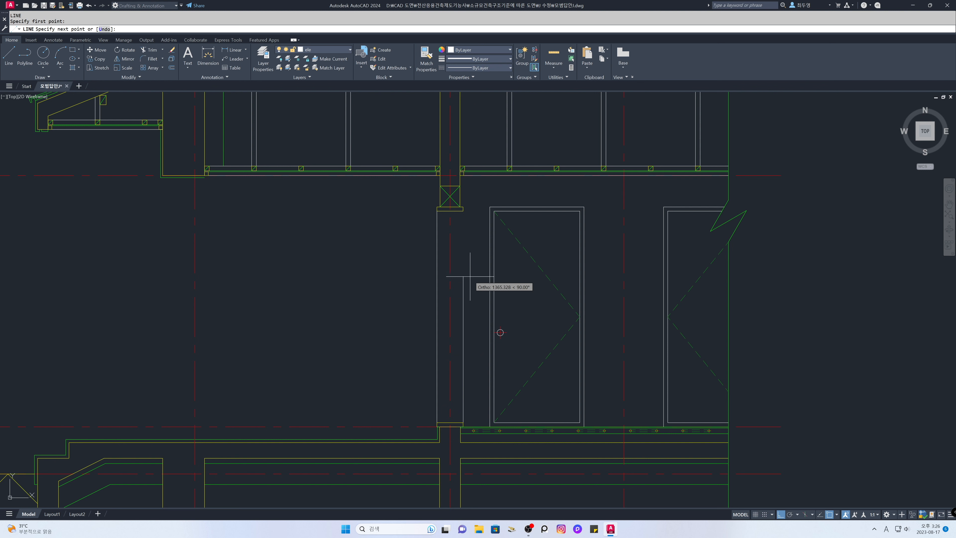
click(463, 211)
key(Return)
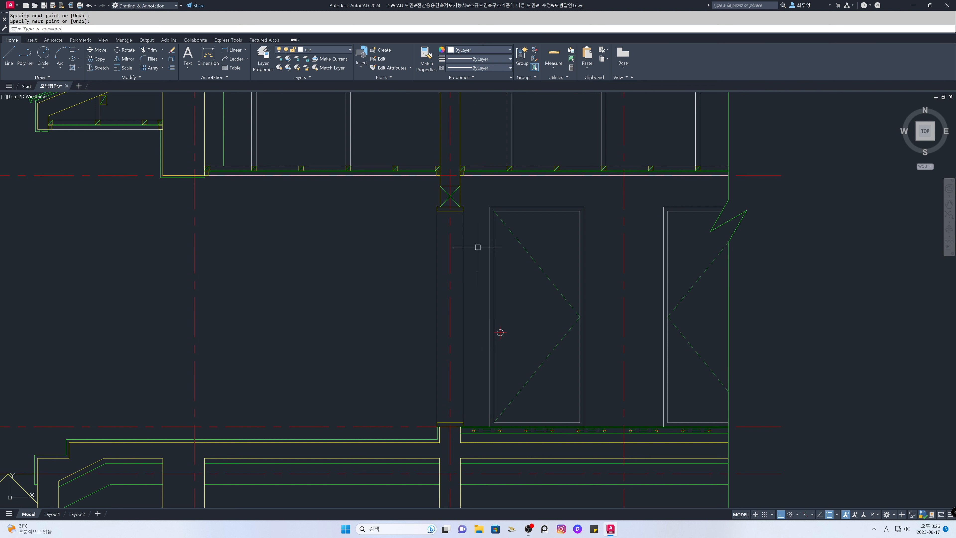
Step: Freeze the cen layer and check the running object snap modes
text(z)
key(Return)
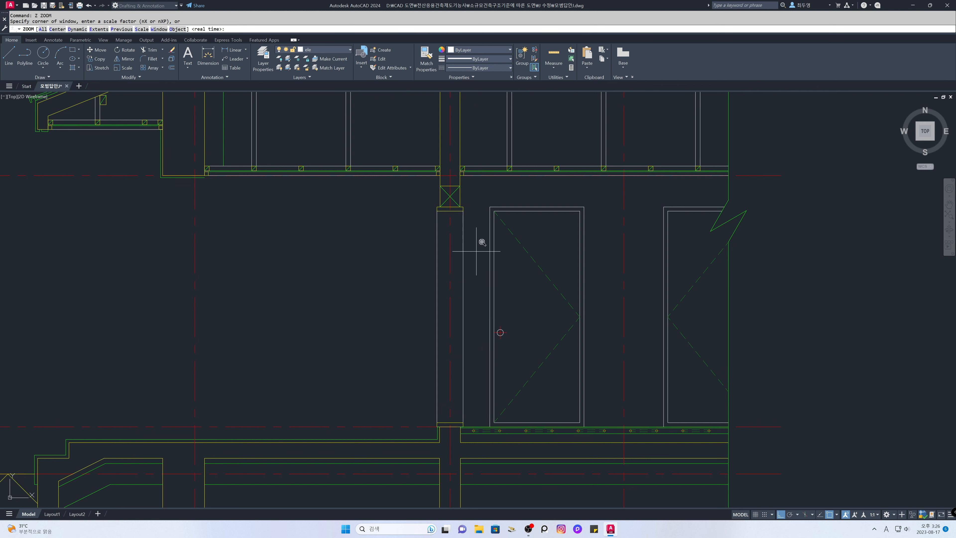
click(396, 369)
click(492, 457)
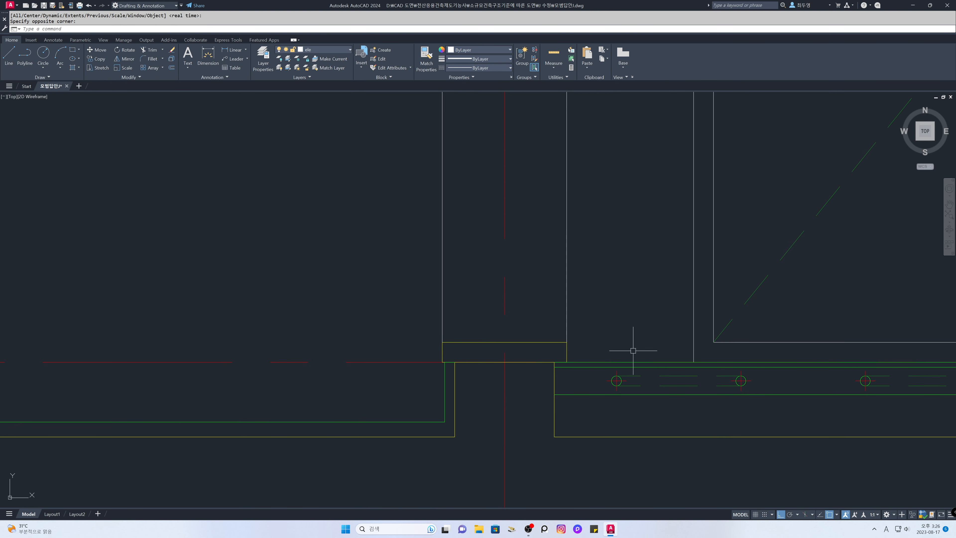
click(347, 51)
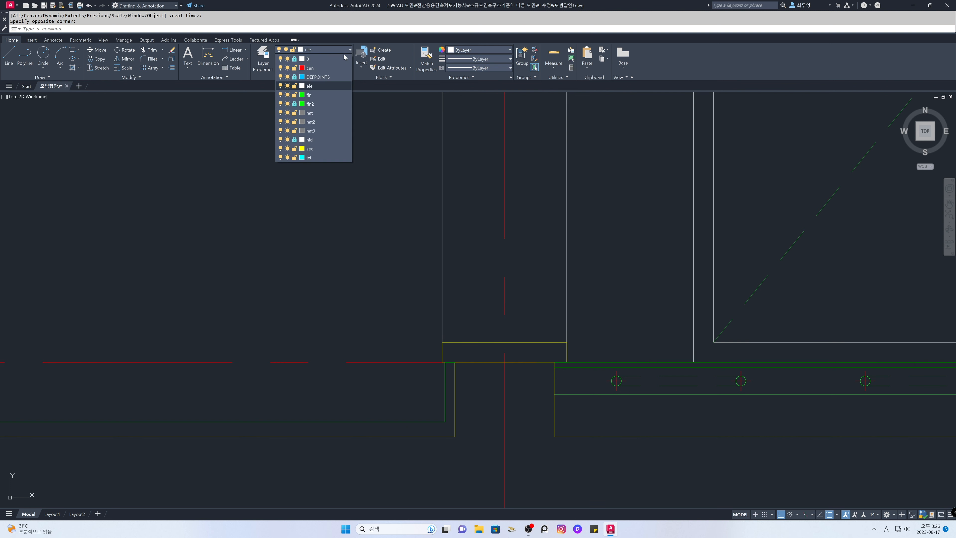
click(288, 69)
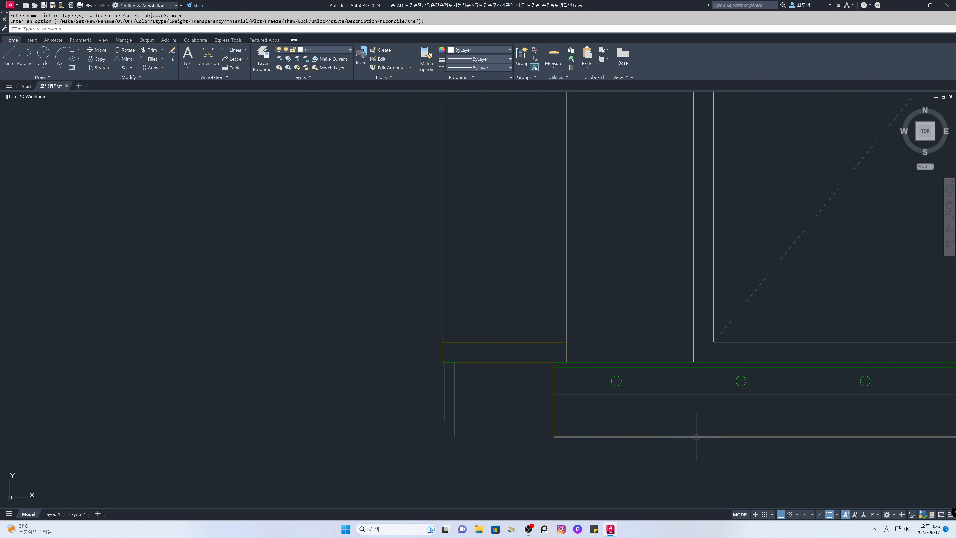
right_click(829, 518)
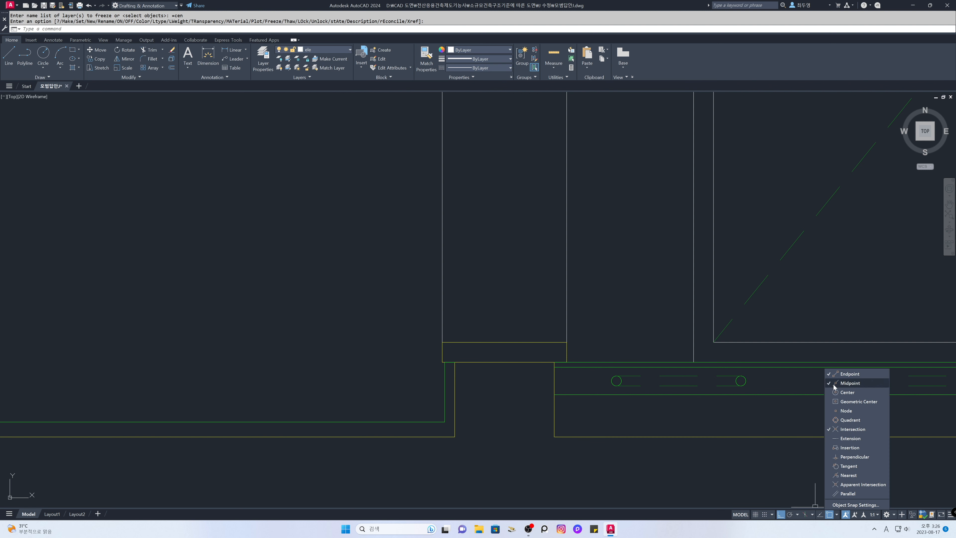
click(644, 321)
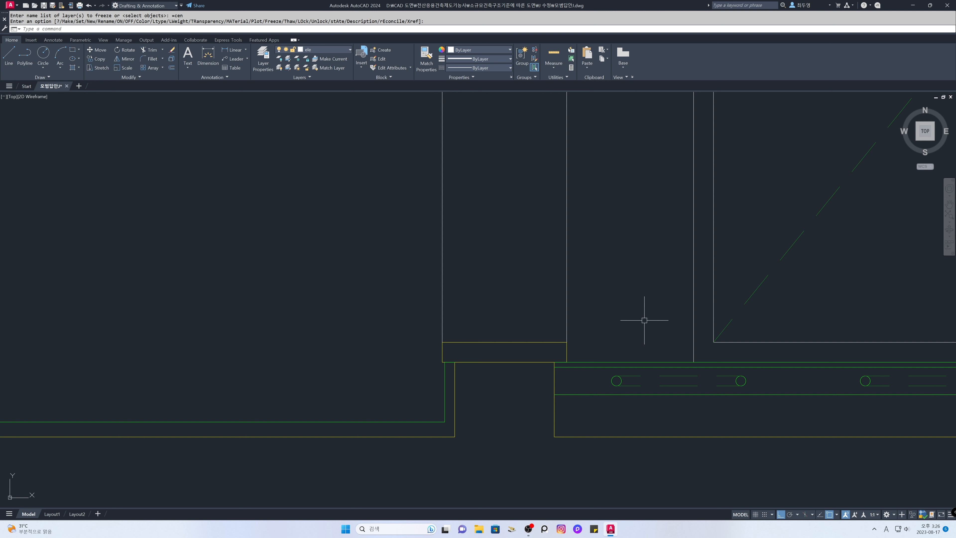
Step: On the fin layer, draw a short vertical line upward from the midpoint of the lower frame piece's top edge
click(338, 50)
click(329, 94)
text(l)
key(Return)
click(497, 343)
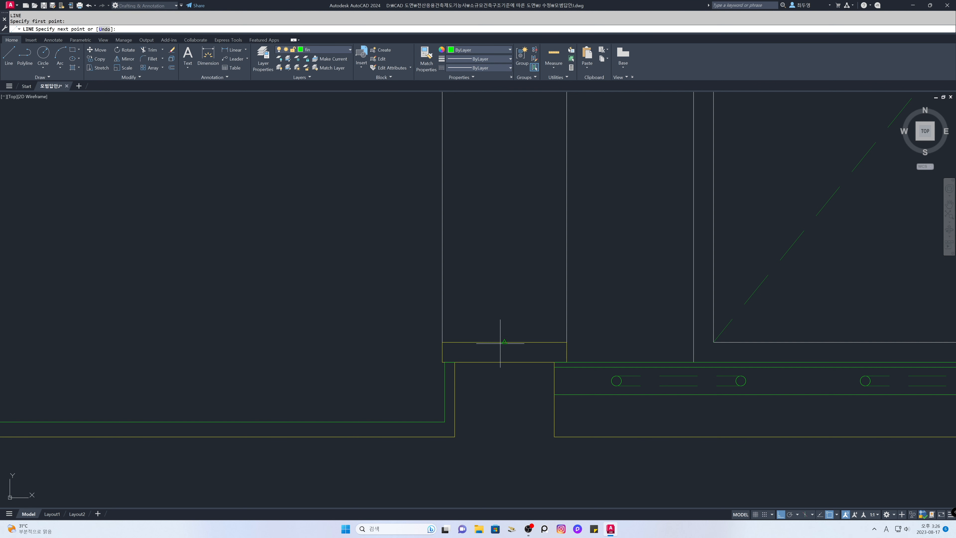
click(500, 267)
key(Return)
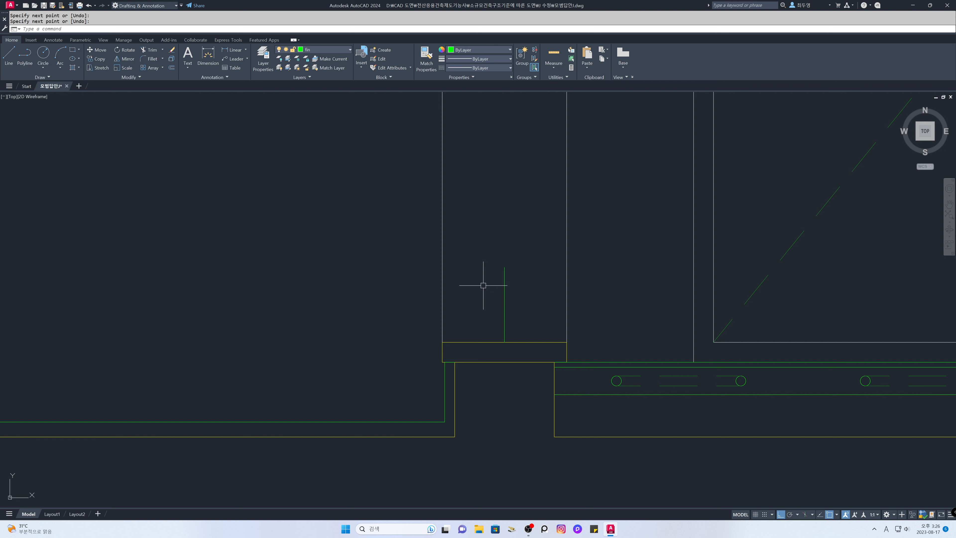
Step: Offset the short vertical line 30 to the left
text(o)
key(Return)
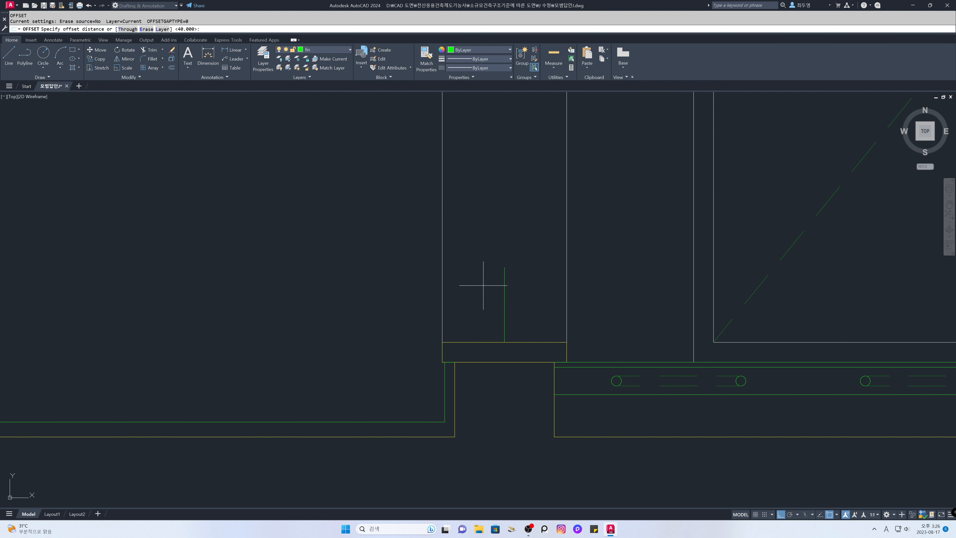
text(30)
key(Return)
click(503, 296)
click(473, 296)
key(Return)
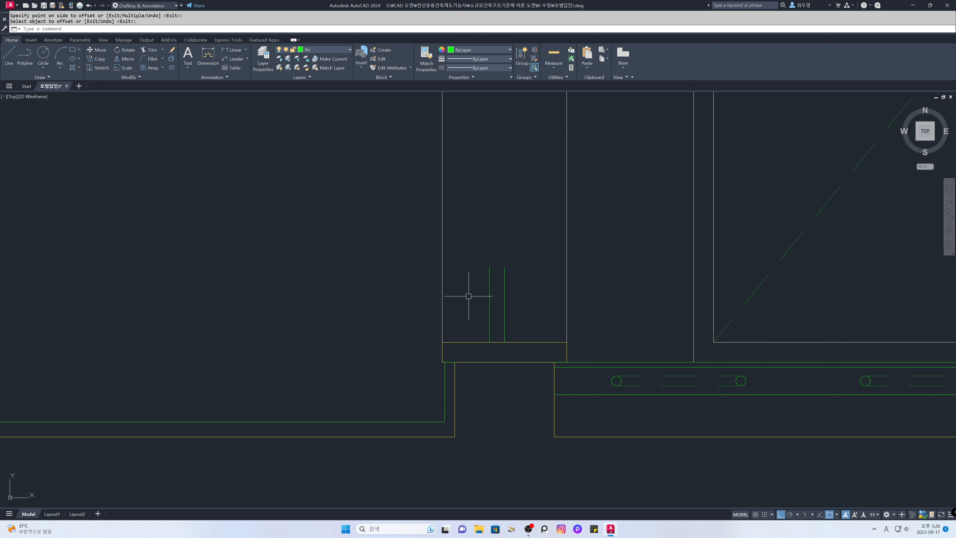
Step: Offset the lower frame piece's top edge 60 upward
key(Return)
text(6)
key(Return)
click(469, 341)
click(471, 323)
key(Return)
Step: Trim the offset horizontal line and the two short vertical lines into a small upright rectangle on the lower frame piece
text(tr)
key(Return)
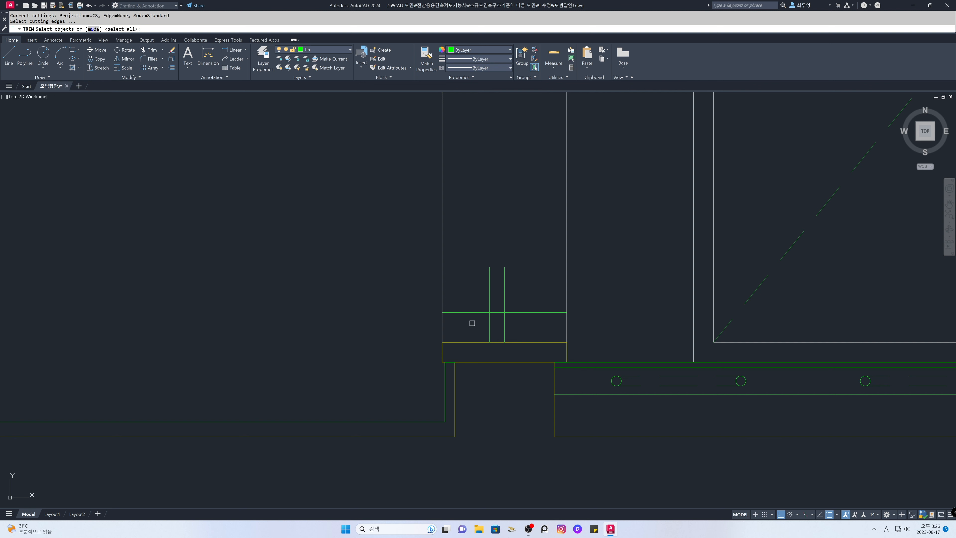
click(474, 322)
click(471, 303)
click(470, 288)
click(517, 300)
click(515, 330)
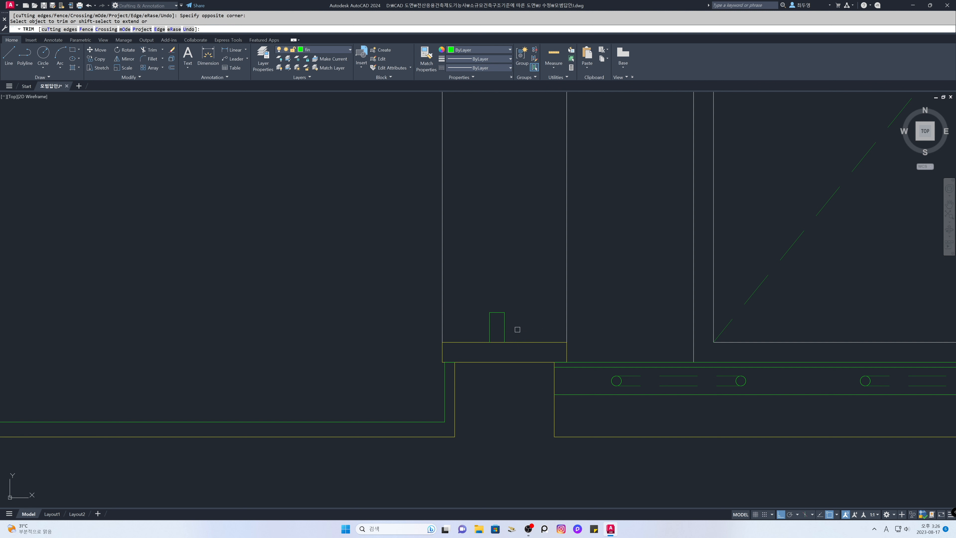
key(Return)
Step: Move the small door rail rectangle 5 to the left
text(m)
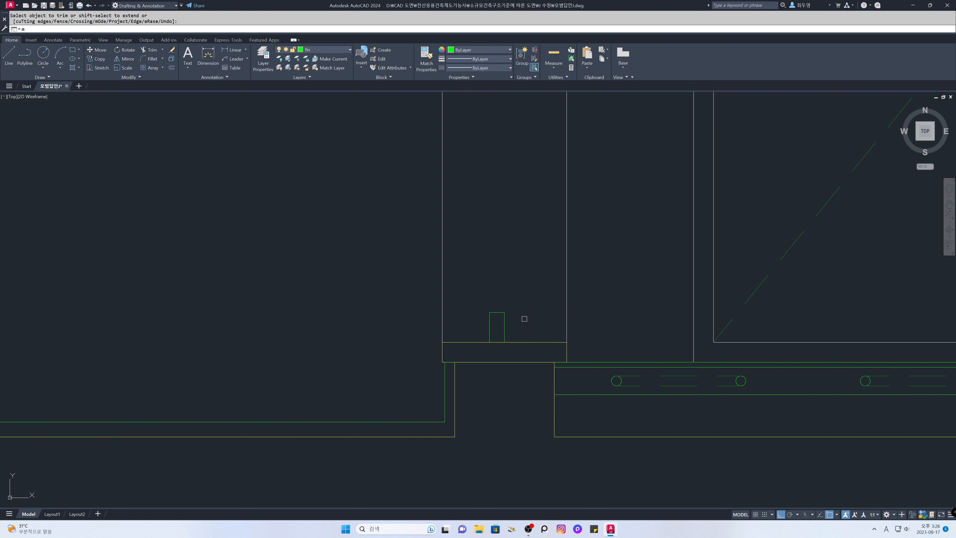
key(Return)
click(524, 332)
click(482, 297)
key(Return)
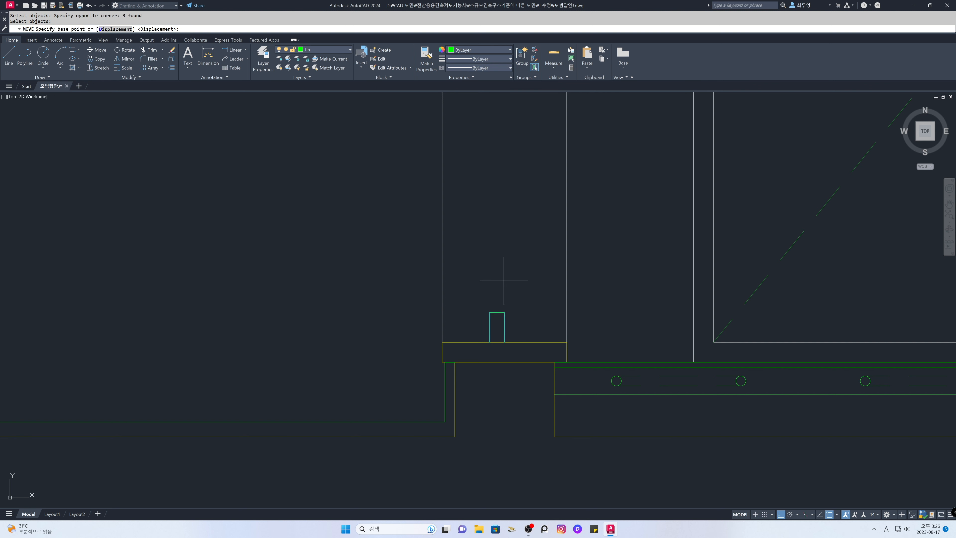
click(503, 273)
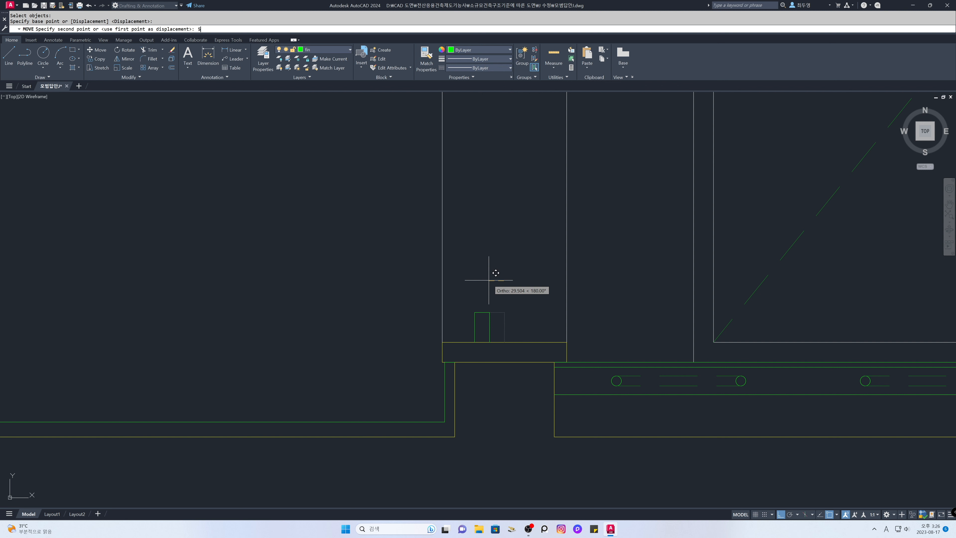
text(5)
key(Return)
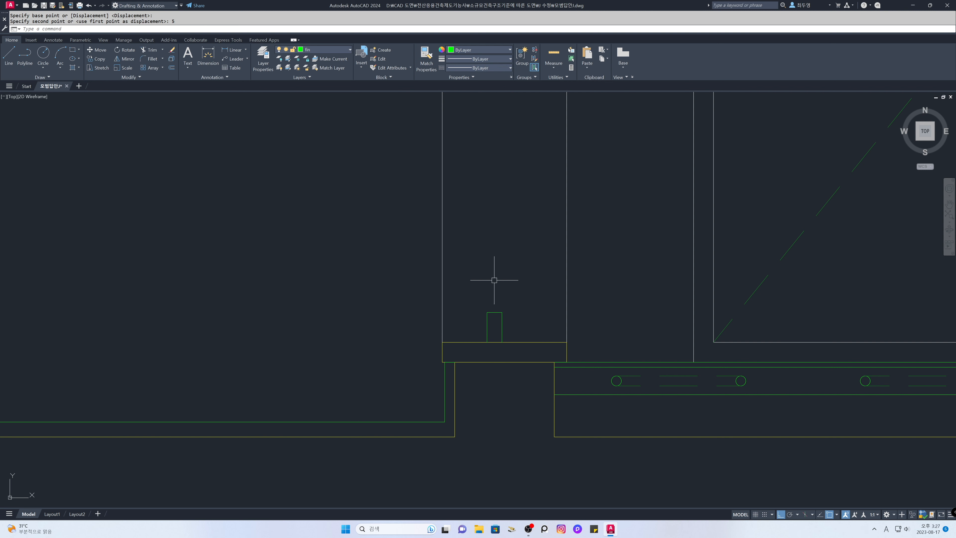
Step: Mirror the small rail rectangle to the upper frame piece about the opening's mid-height, keeping the original
text(z)
key(Return)
text(p)
key(Return)
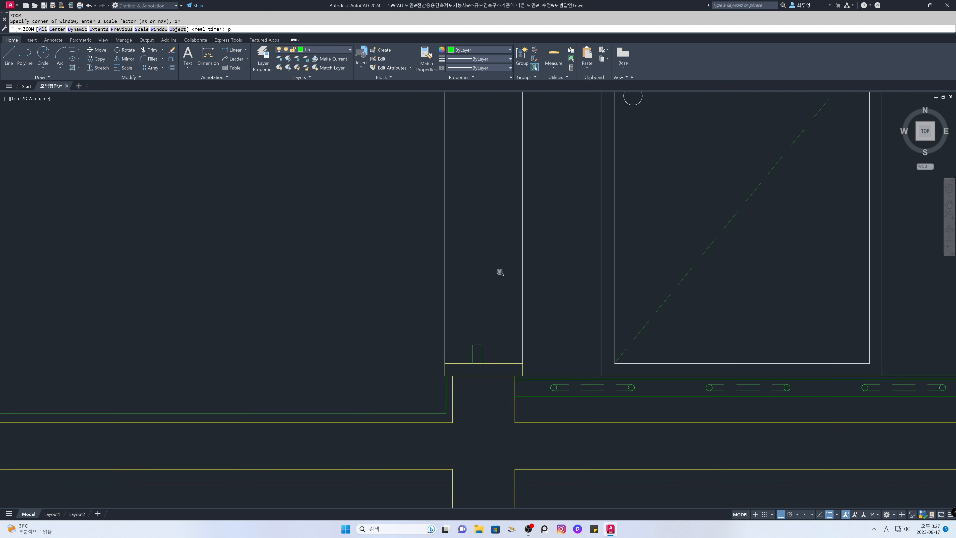
text(mi)
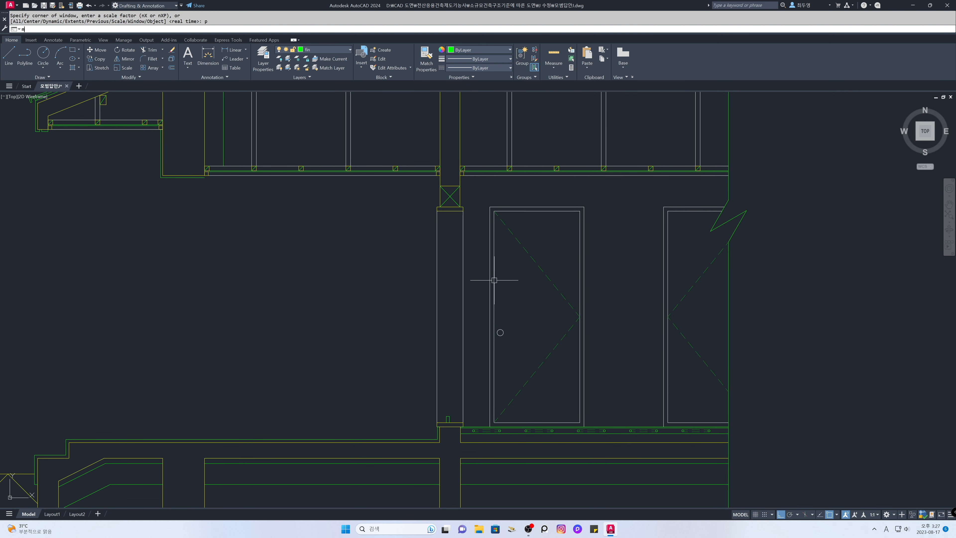
key(Return)
click(458, 413)
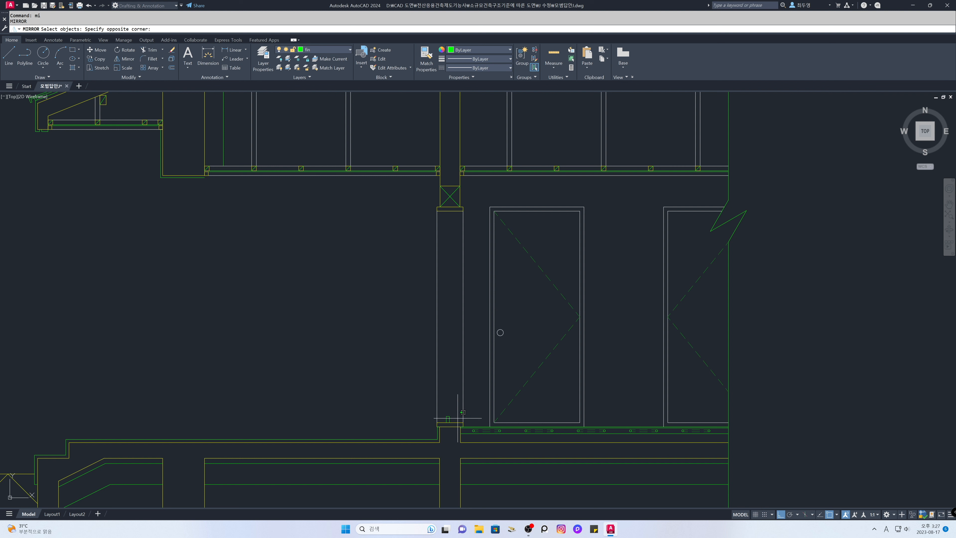
click(440, 411)
key(Return)
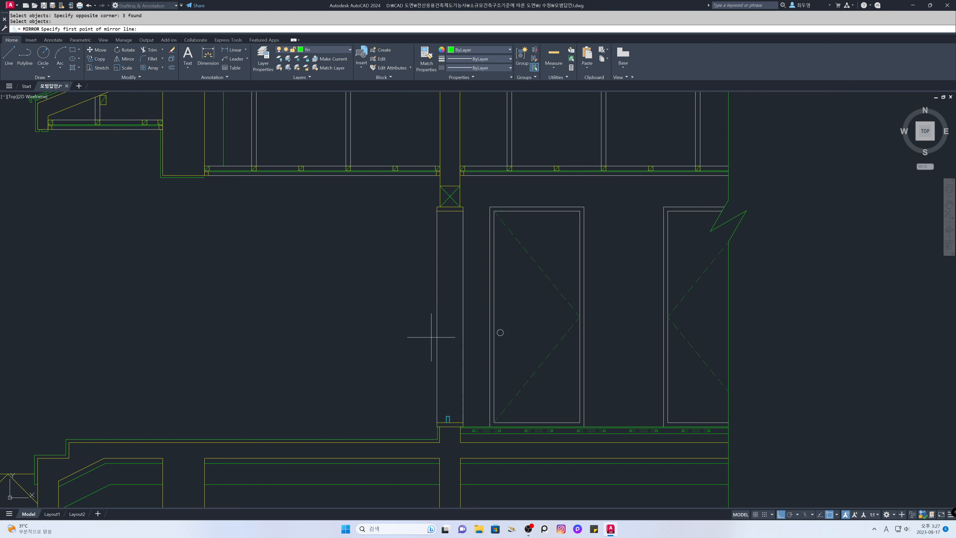
click(437, 317)
click(361, 323)
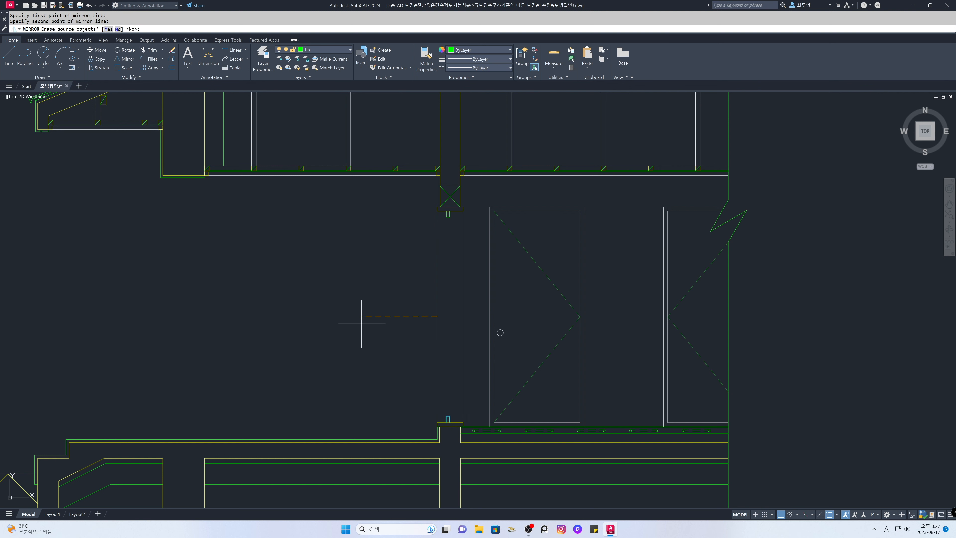
key(Return)
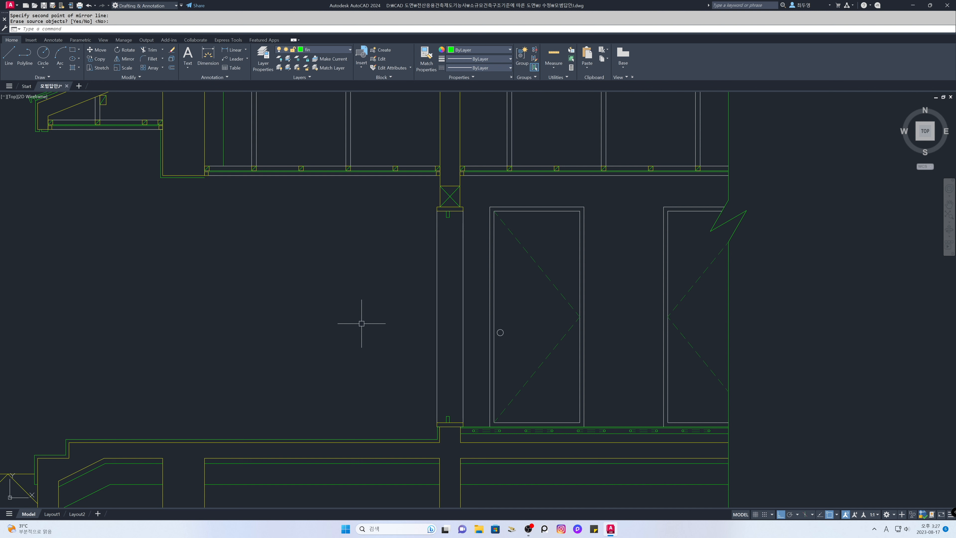
Step: Draw a vertical line joining the left corners of the upper and lower rail rectangles
text(l)
key(Return)
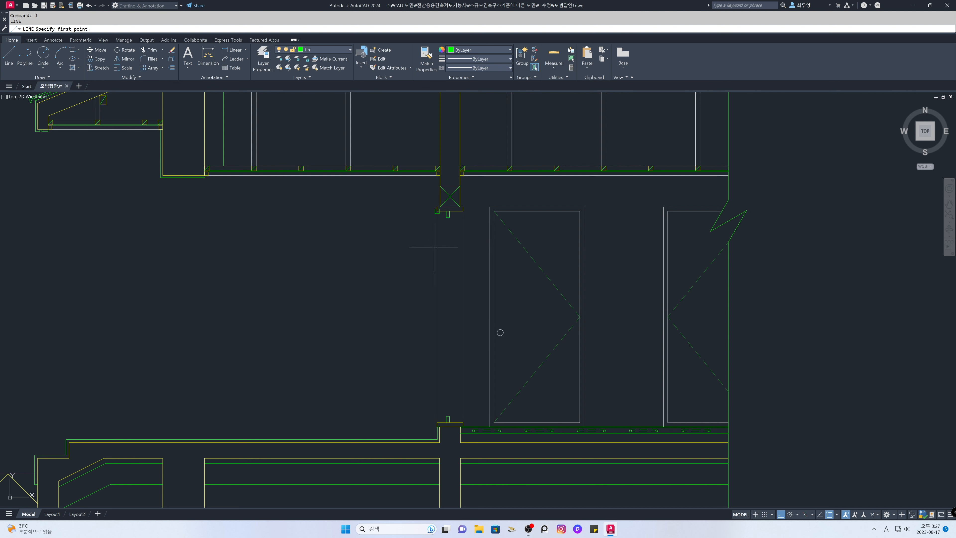
click(443, 221)
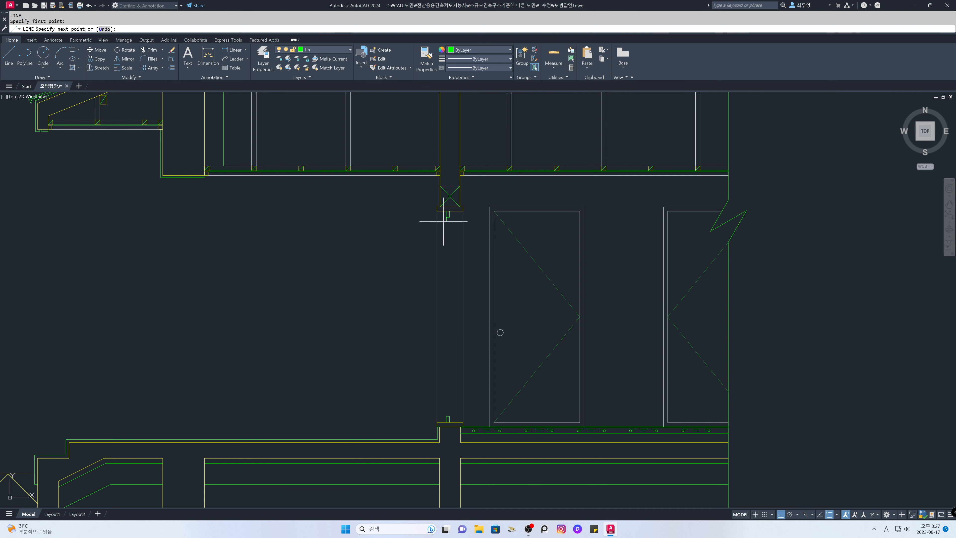
click(445, 413)
key(Return)
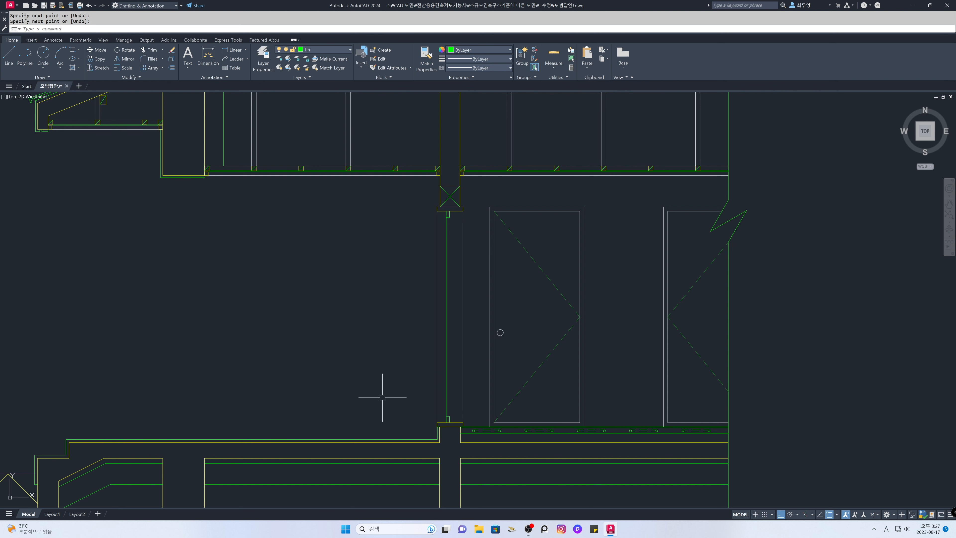
Step: Copy the vertical door line to the midpoint and the right corner of the lower rail rectangle's top edge
text(z)
key(Return)
click(400, 392)
click(483, 457)
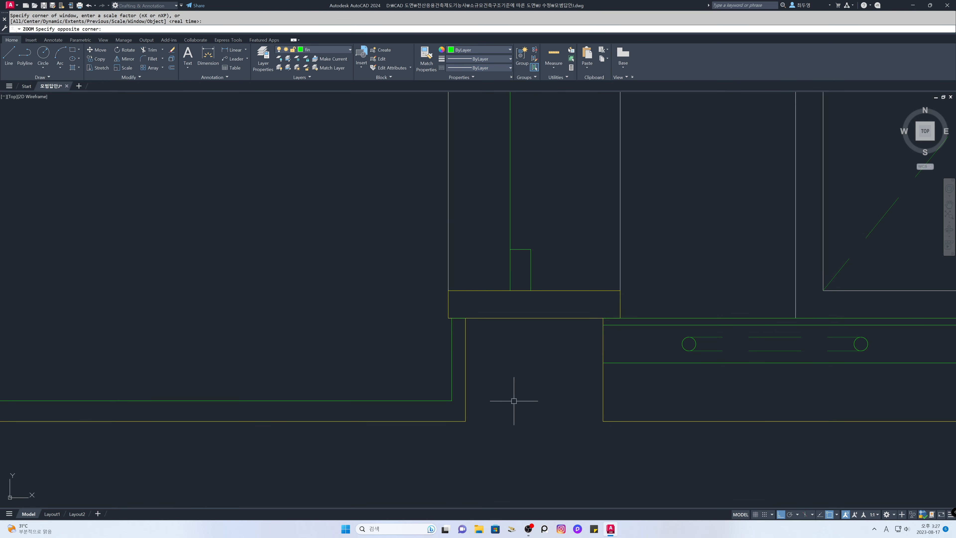
text(co)
key(Return)
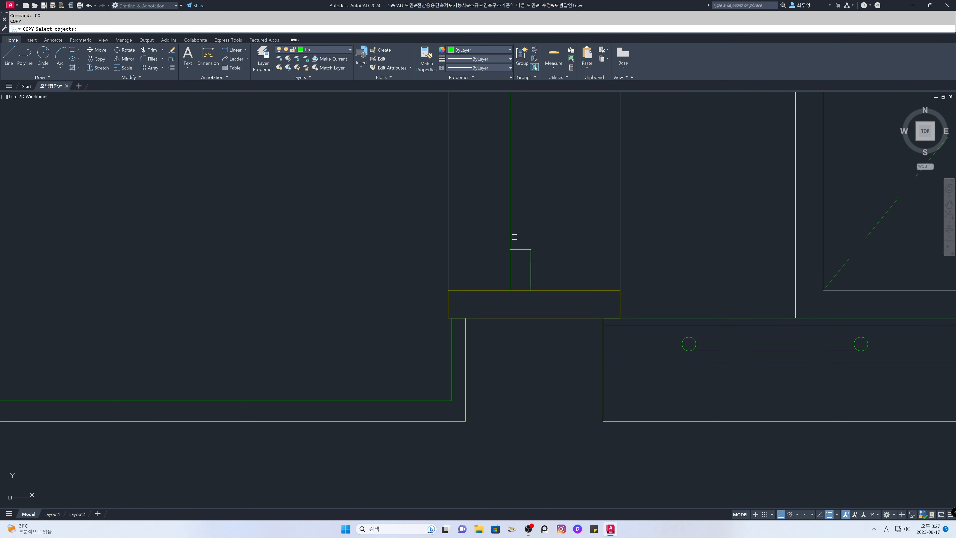
click(511, 237)
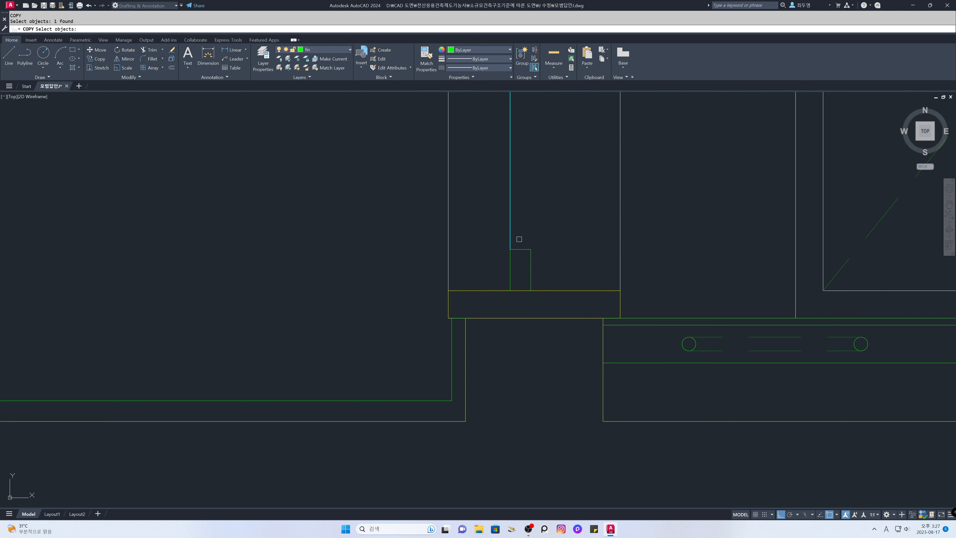
key(Return)
click(510, 249)
click(520, 249)
click(531, 249)
key(Return)
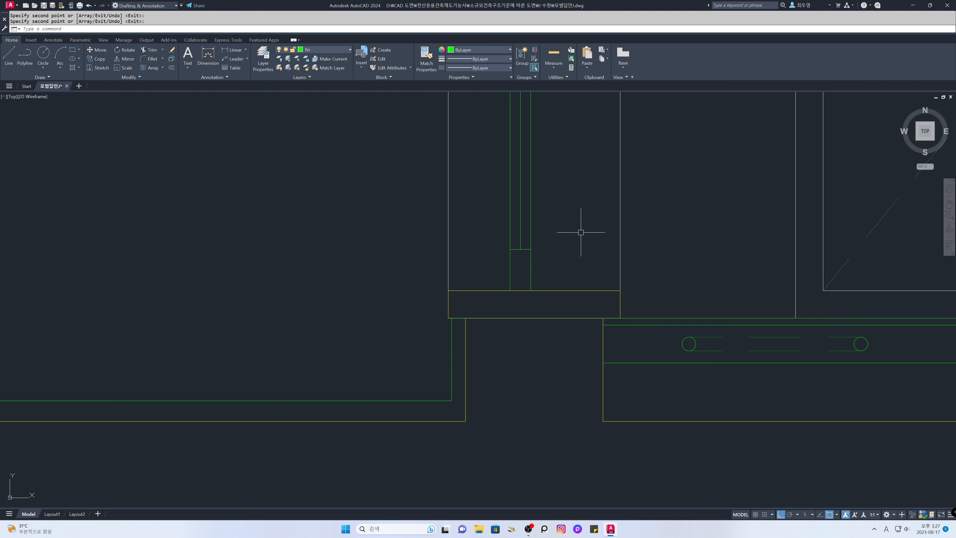
Step: Change the two outer vertical door lines to the hat layer
click(530, 224)
click(510, 224)
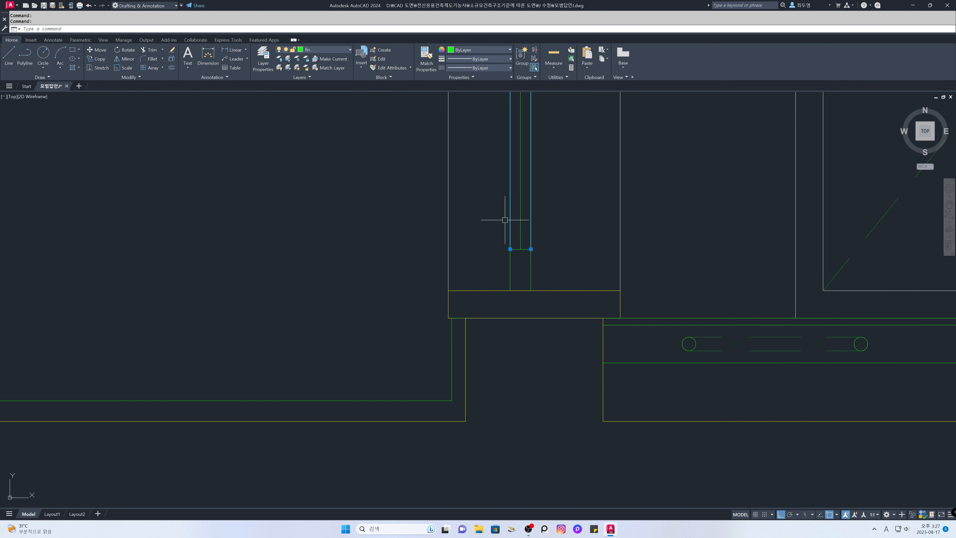
click(342, 52)
click(333, 112)
key(Escape)
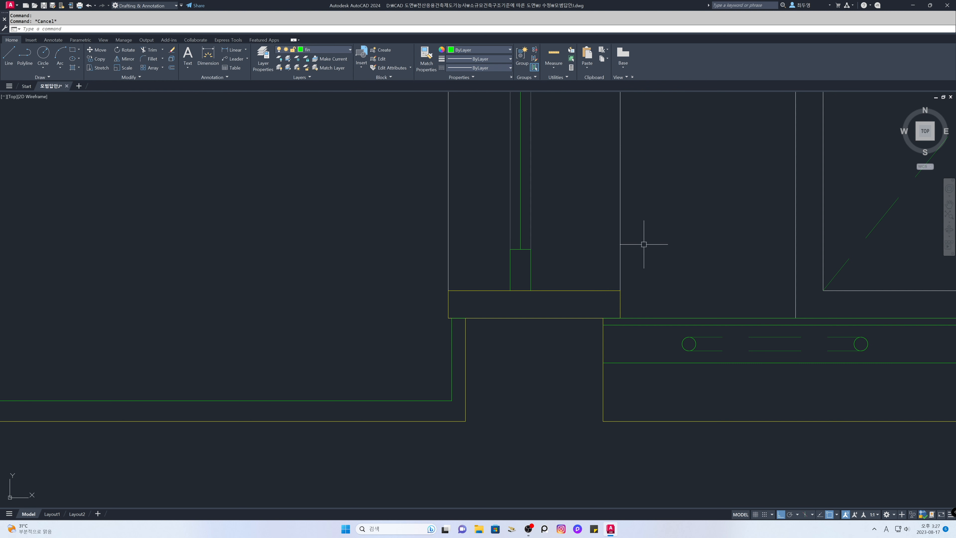
Step: Offset the door leaf's right vertical line 10 to the right within the middle wall opening
text(o)
key(Return)
text(10)
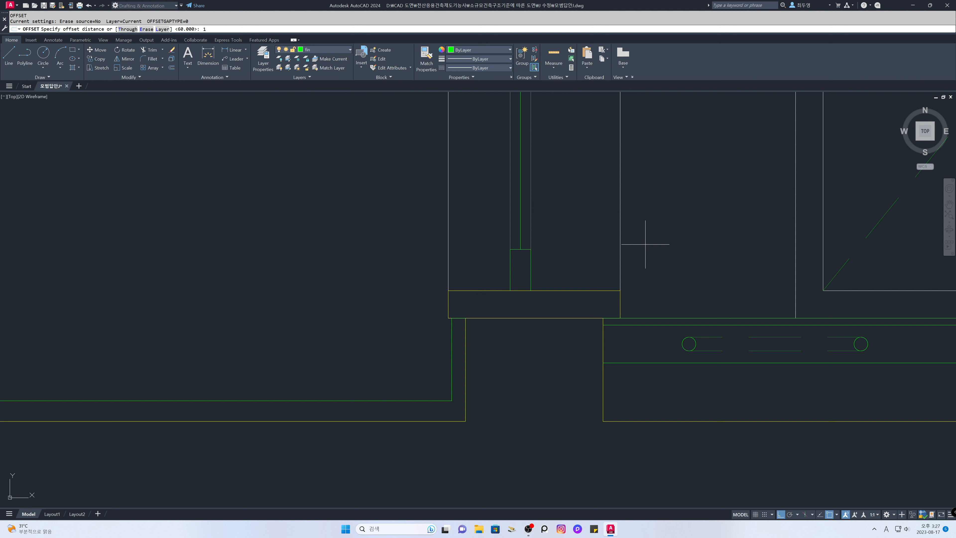
key(Return)
click(531, 234)
click(552, 235)
key(Return)
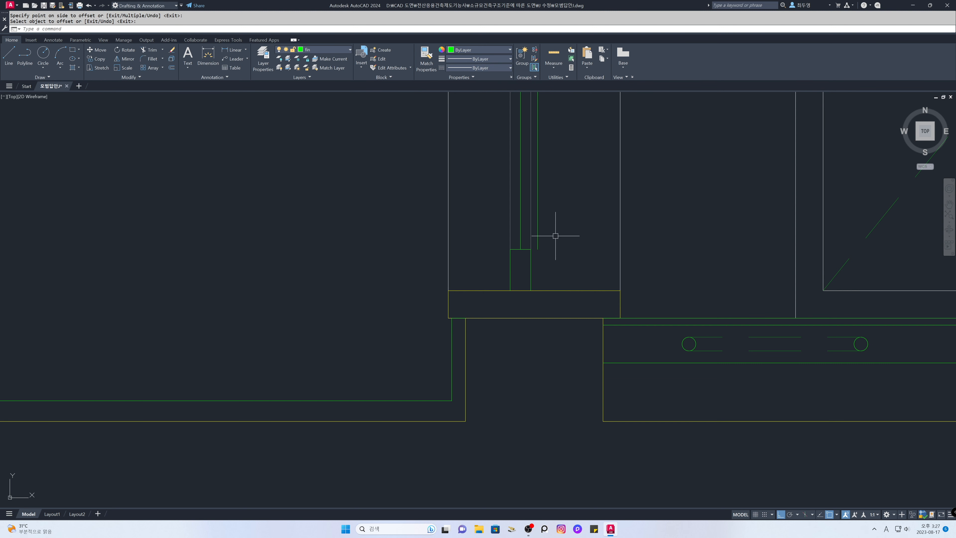
Step: Offset the new vertical line 30 to the right to form the second door leaf's thickness
key(Return)
text(3)
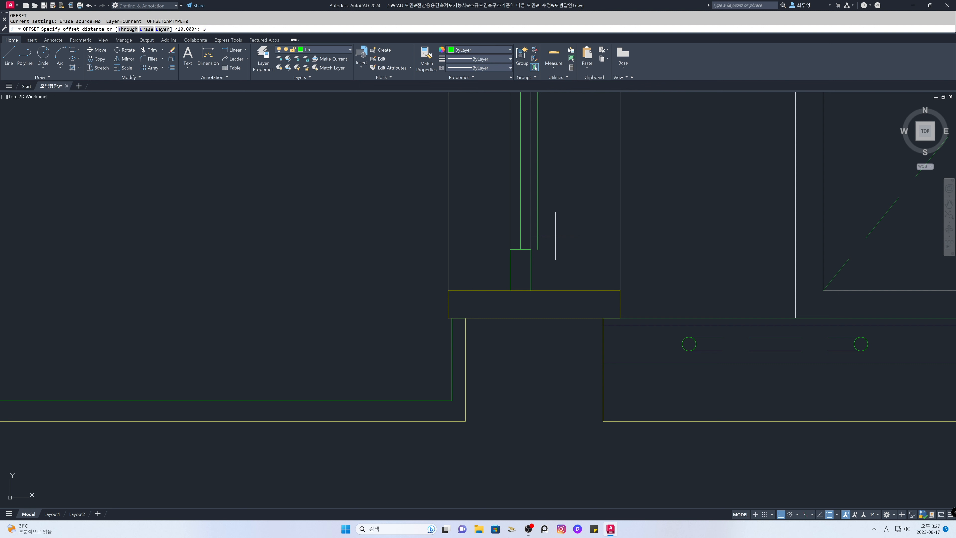
text(0)
key(Return)
click(539, 239)
click(560, 237)
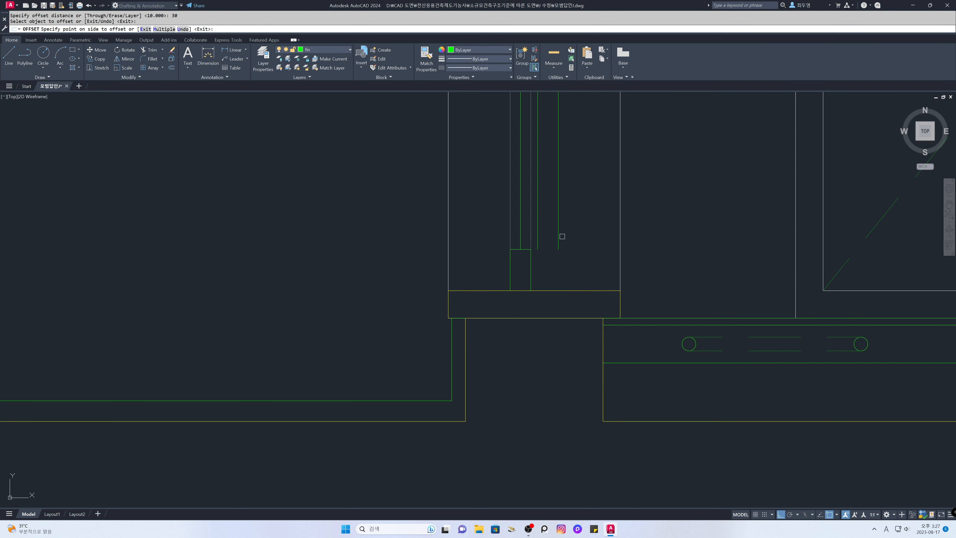
Step: Change the two newly offset vertical door lines to the hat layer
click(570, 259)
click(533, 235)
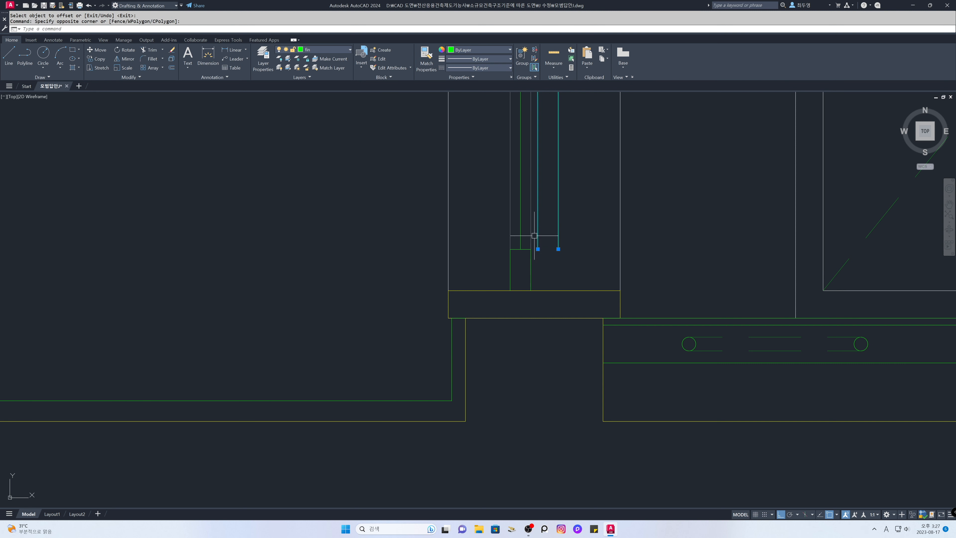
click(331, 51)
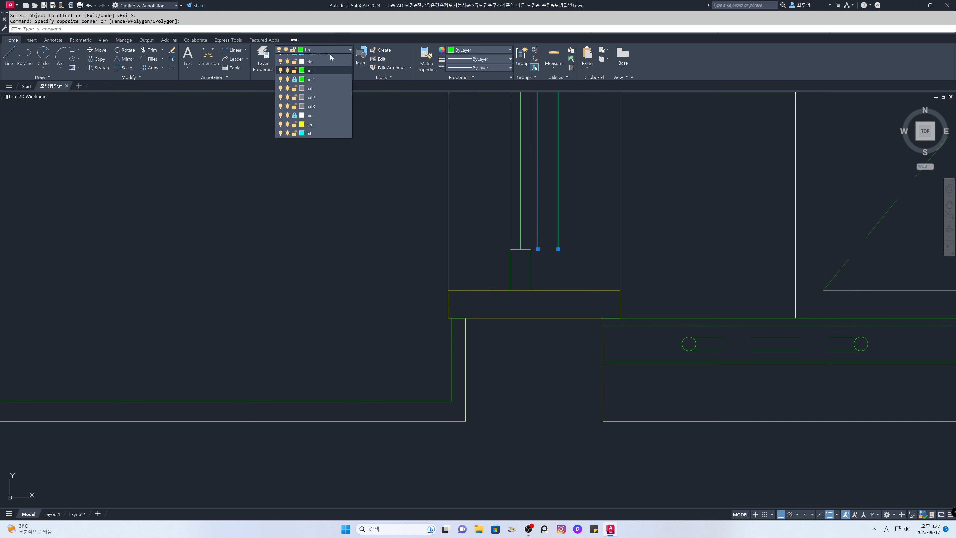
click(330, 112)
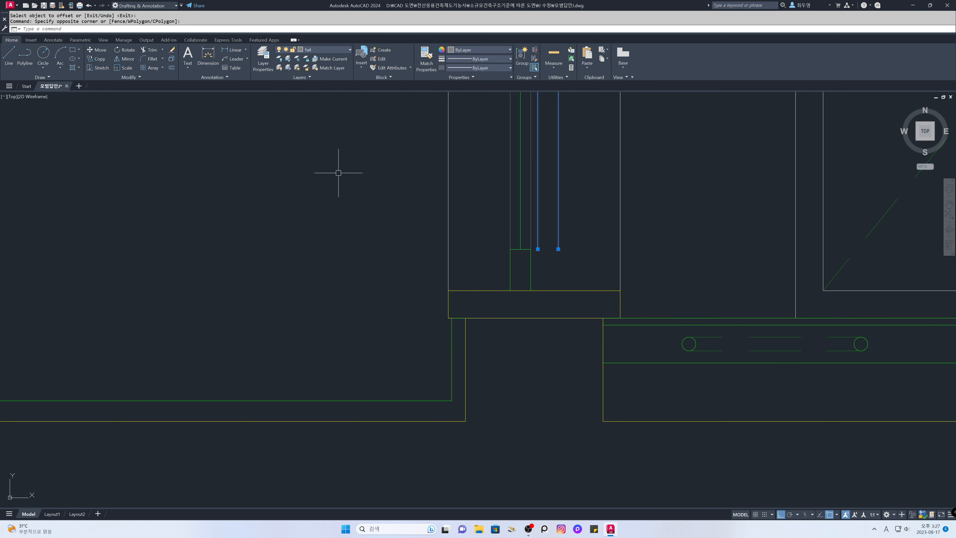
key(Escape)
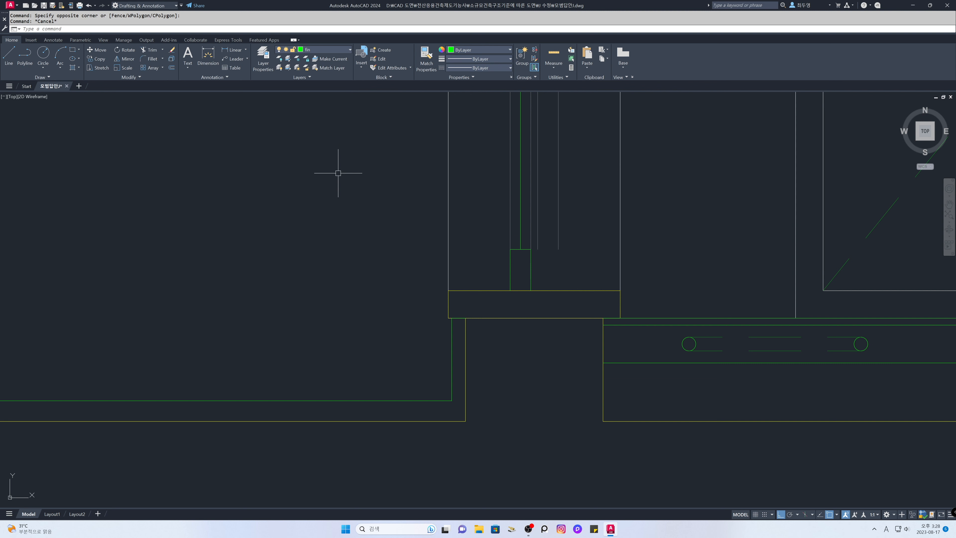
Step: Extend both offset door lines down to the lower frame piece and up to the upper frame piece
text(ex)
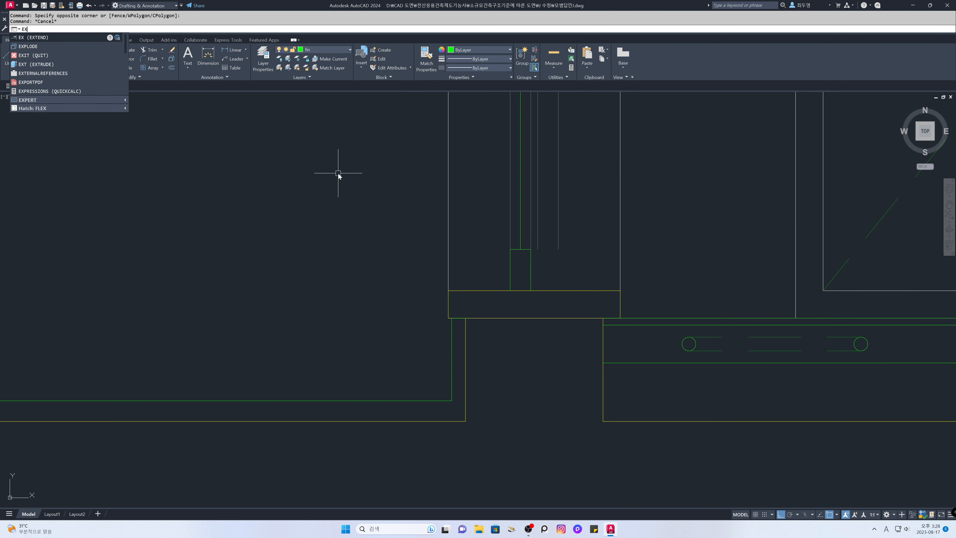
key(Return)
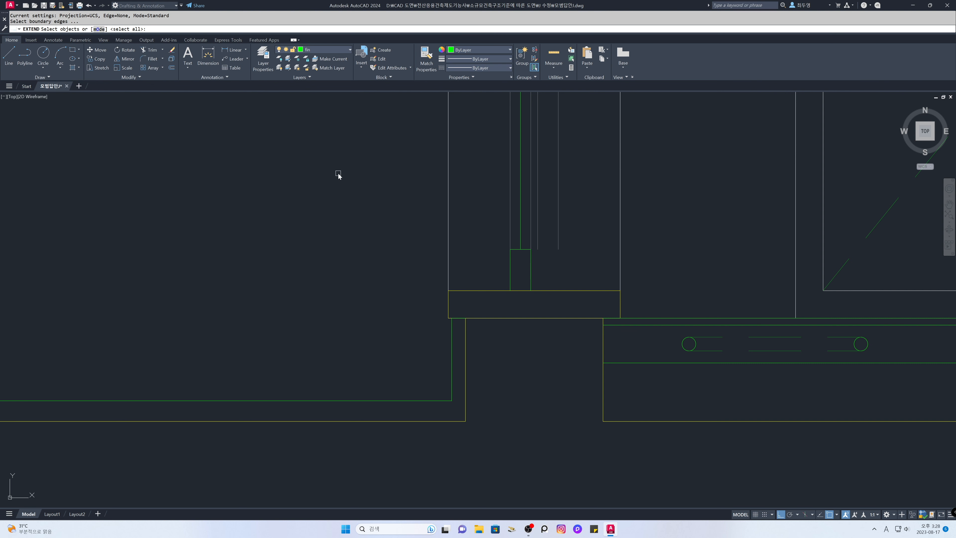
key(Return)
click(537, 242)
click(558, 244)
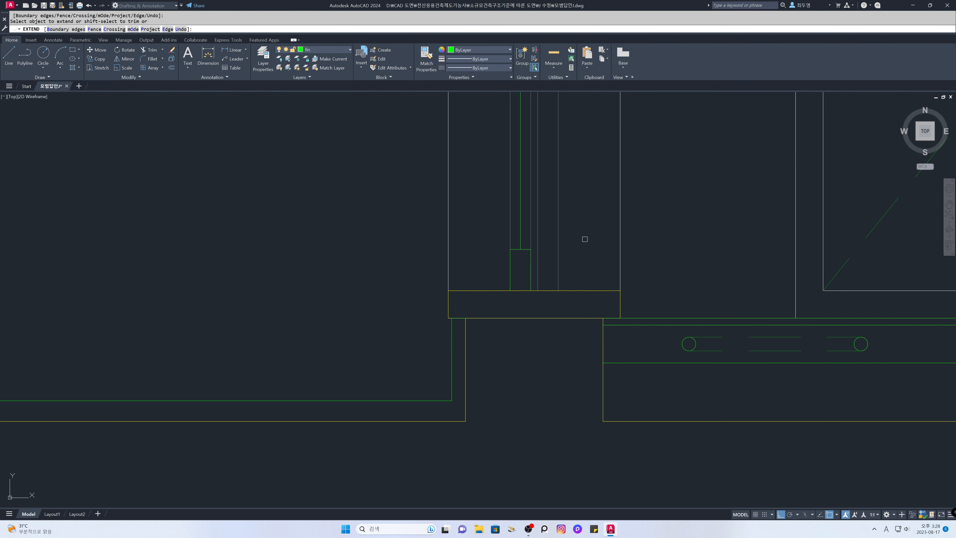
text('z)
key(Return)
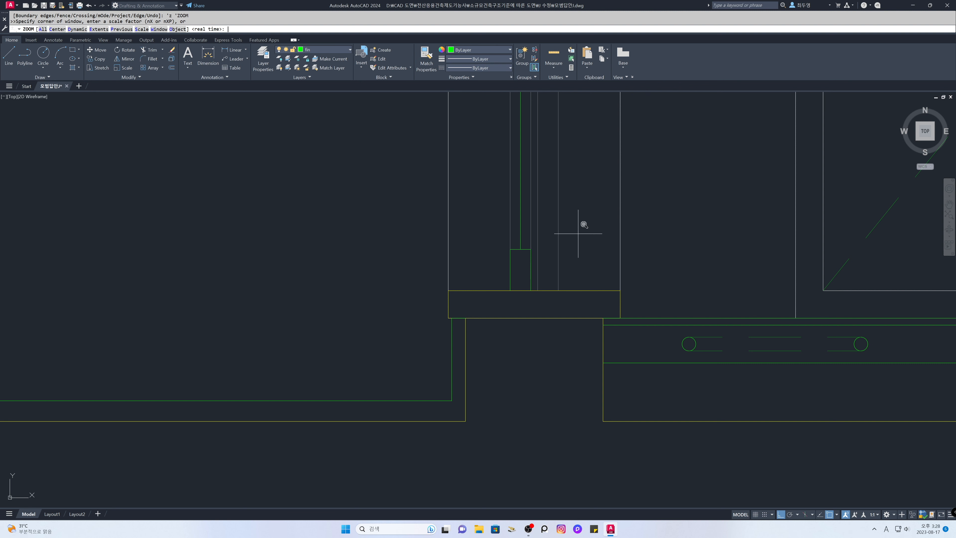
text(p)
key(Return)
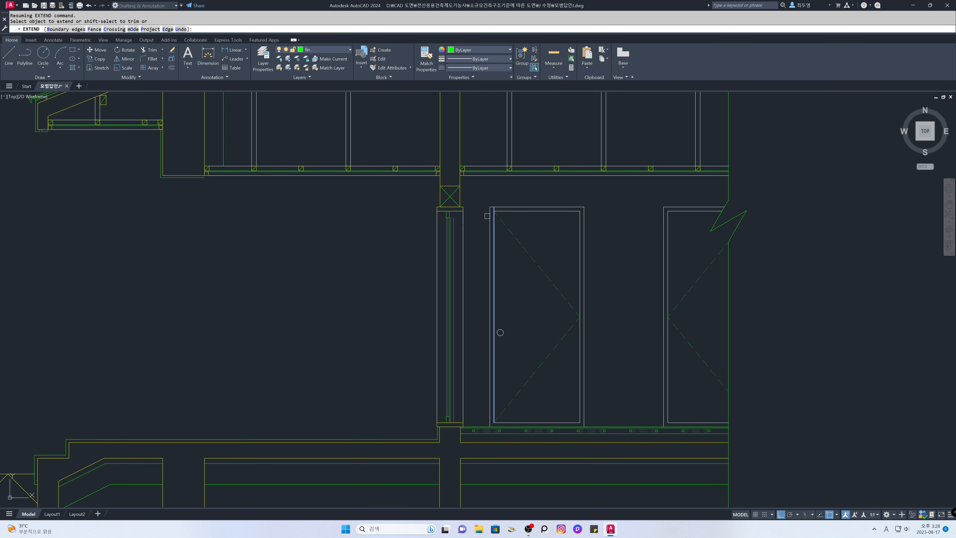
click(453, 221)
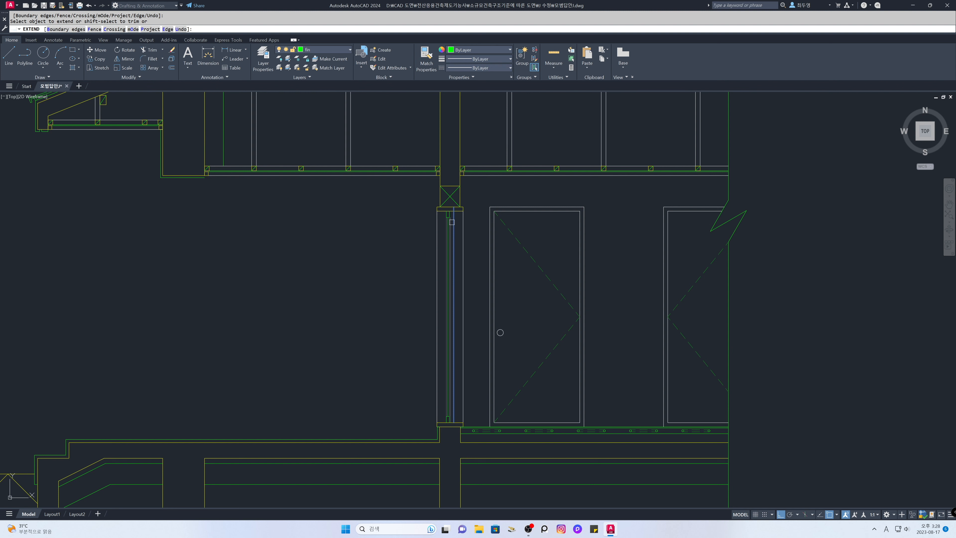
scroll(452, 222, up, 4)
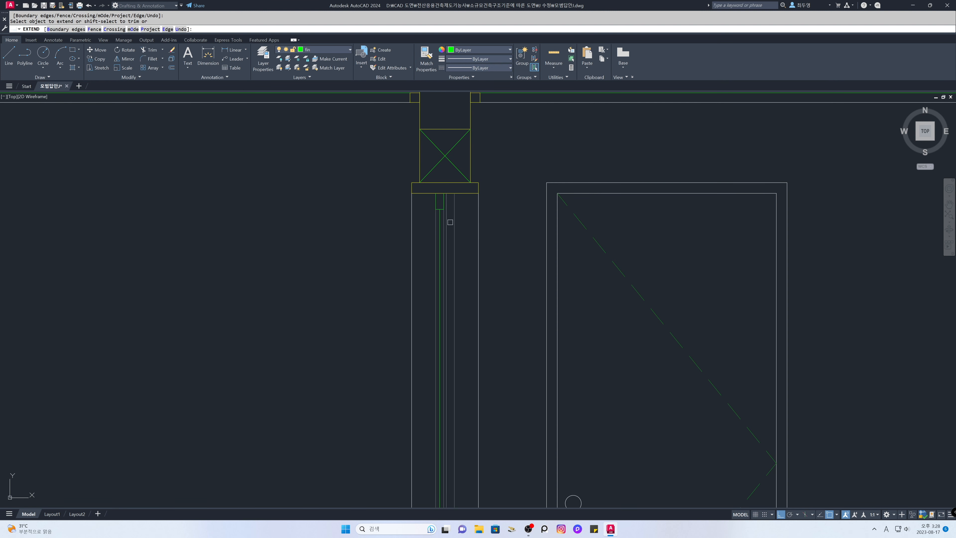
key(Return)
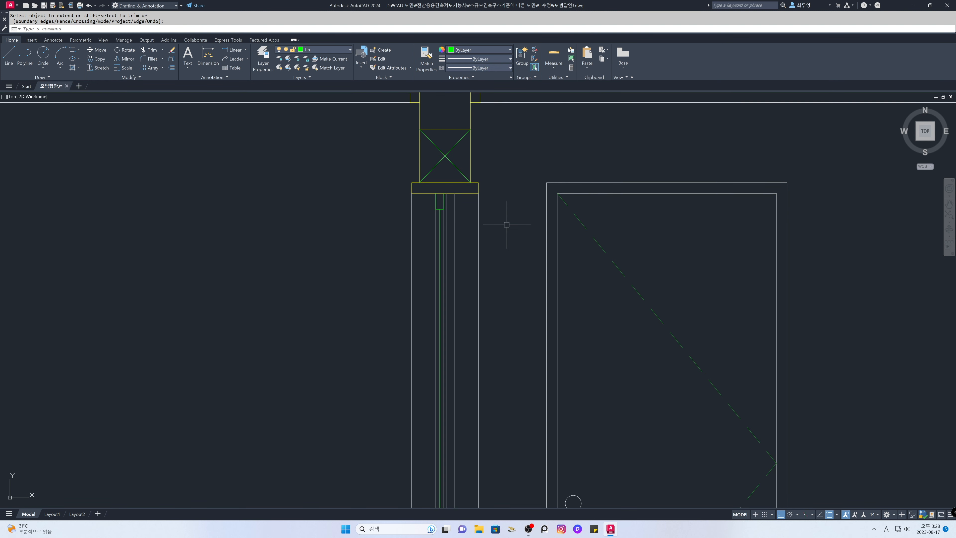
Step: Thaw the cen layer to bring back the centerlines across the section
text(z)
key(Return)
text(p)
key(Return)
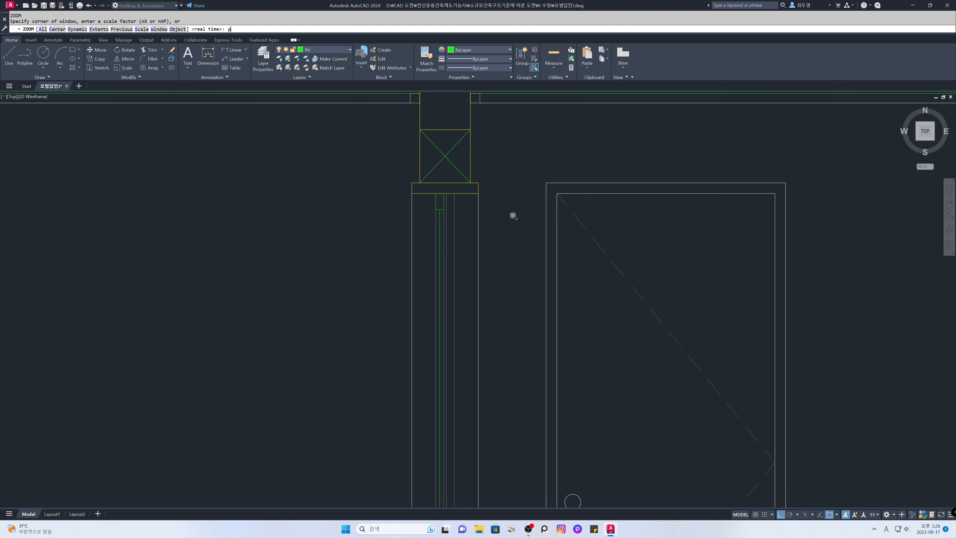
key(Return)
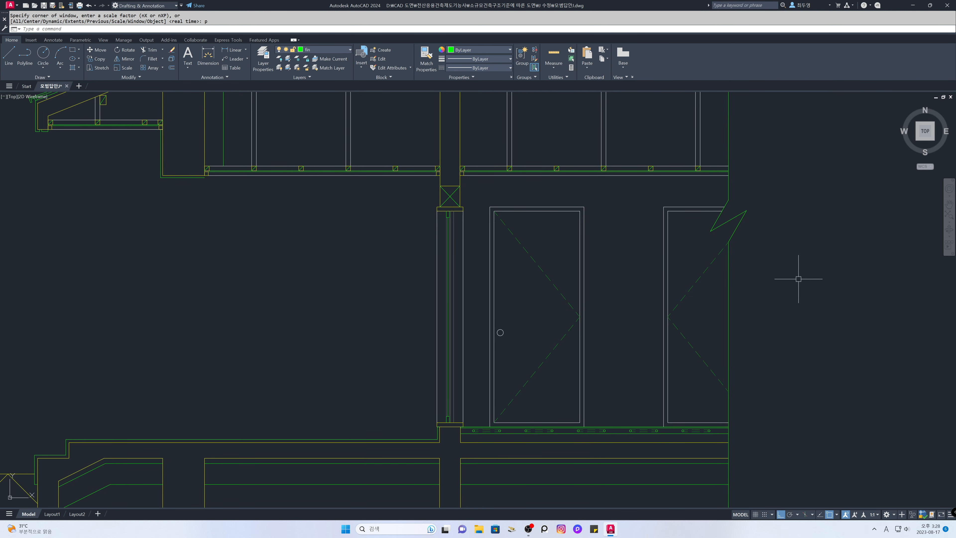
click(347, 52)
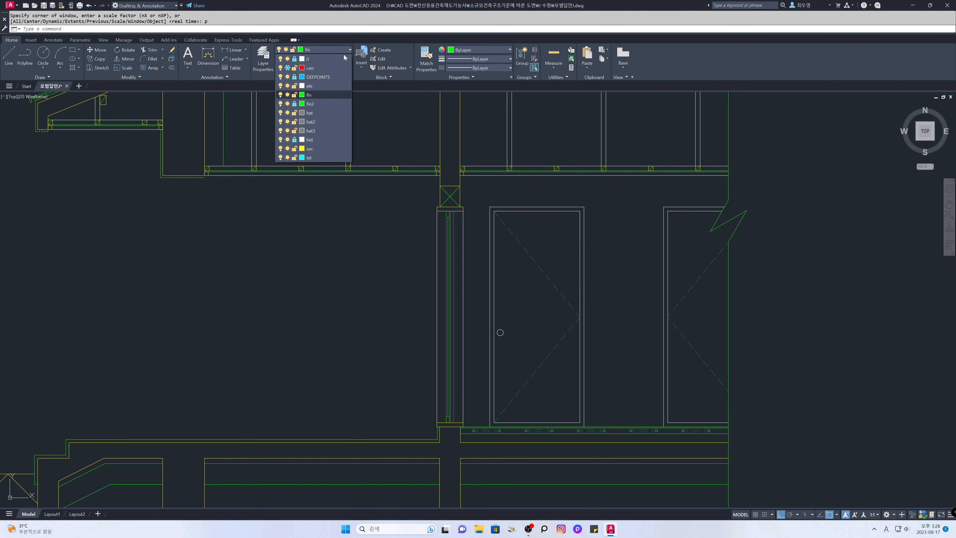
click(287, 67)
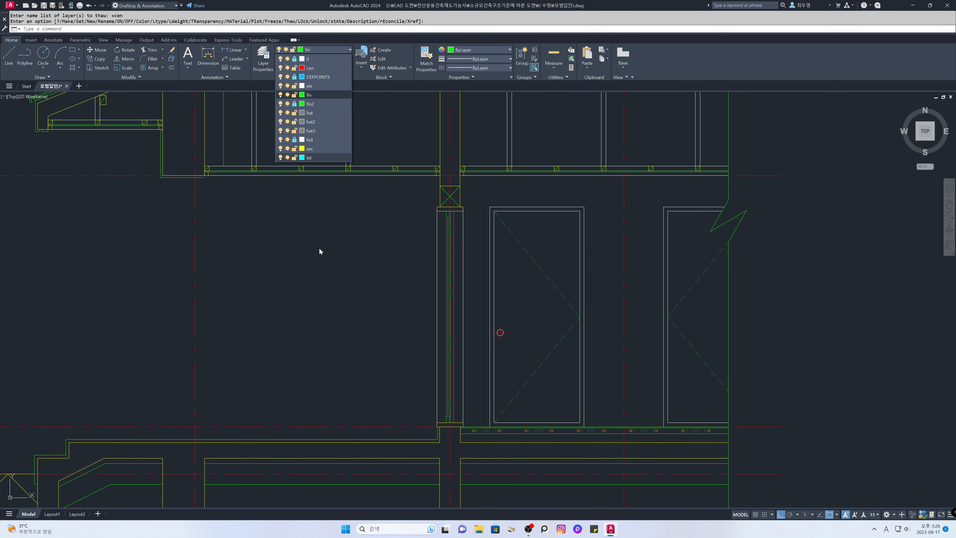